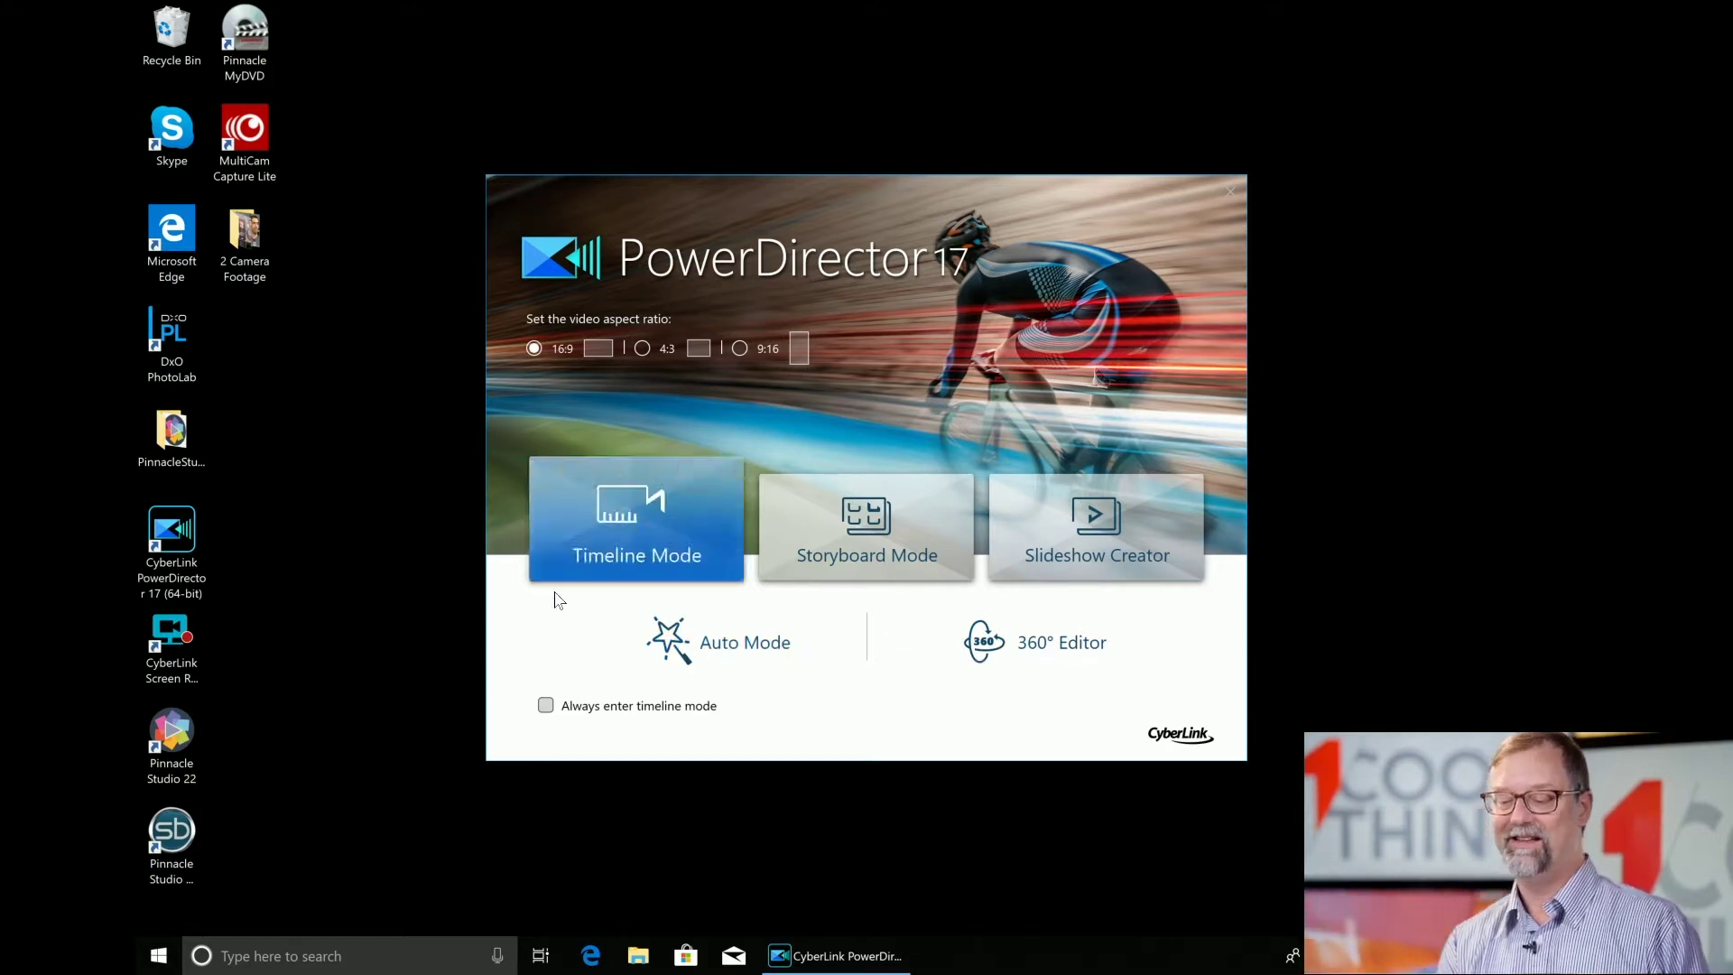
Switch to Timeline Mode and open recent project communtelute.pds, merging its media library.
{"action": "left_click", "coordinate": [591, 545]}
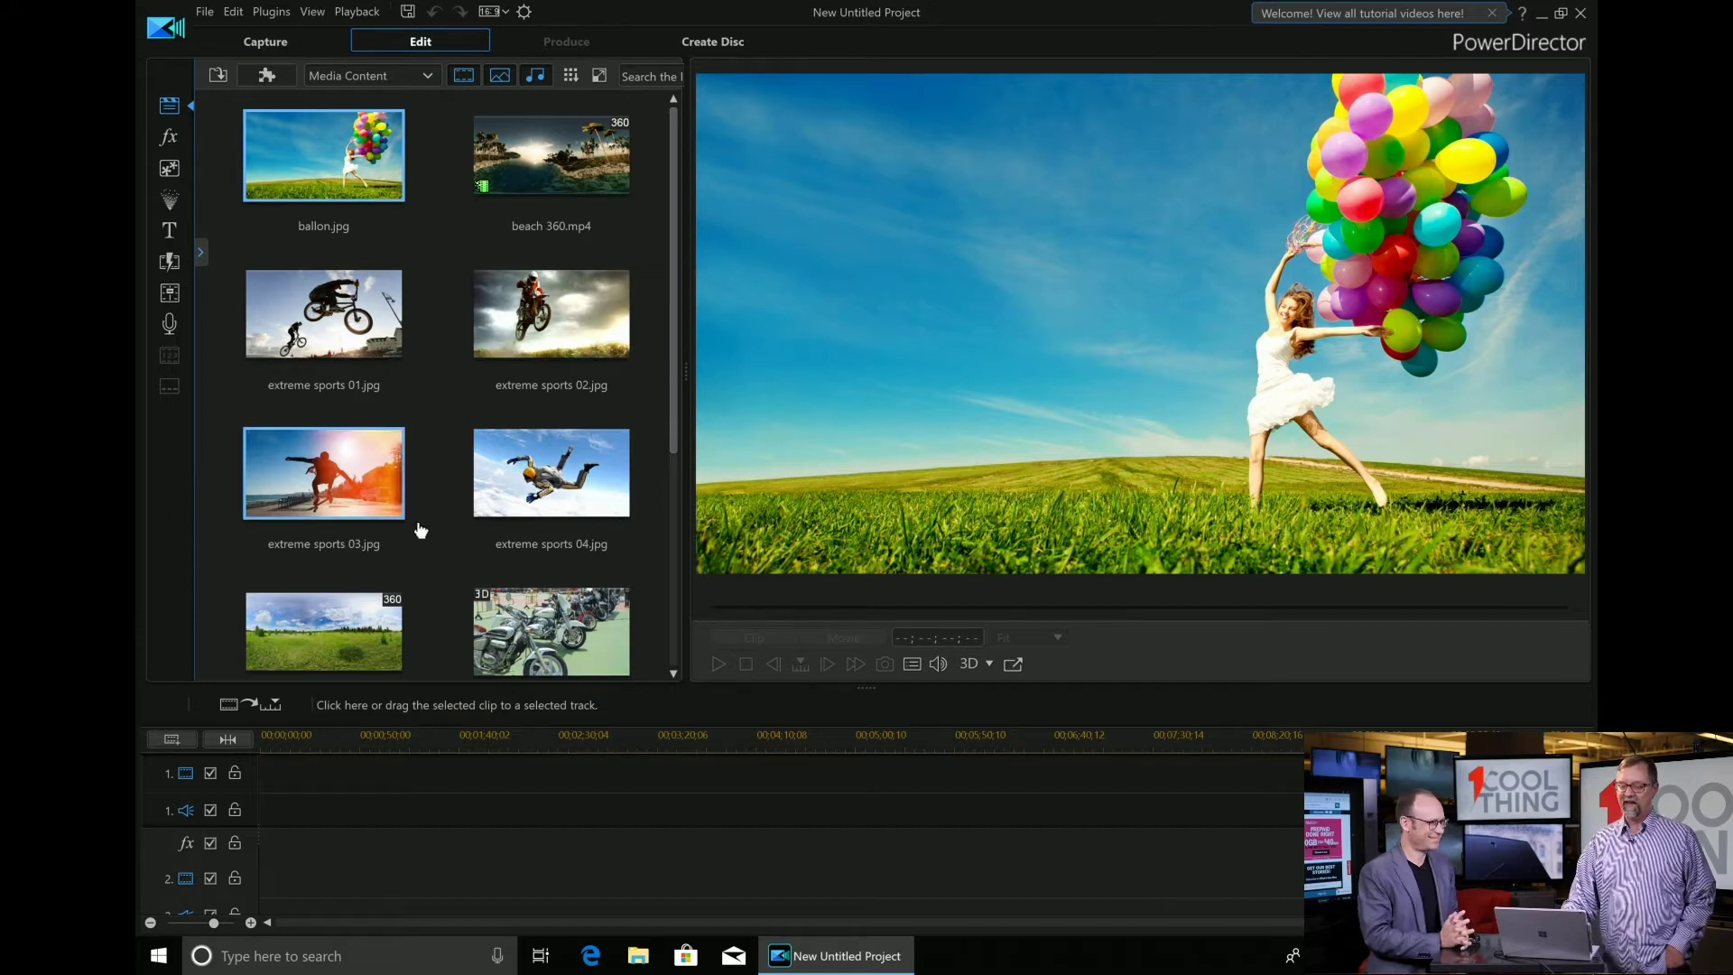
{"action": "left_click", "coordinate": [202, 12]}
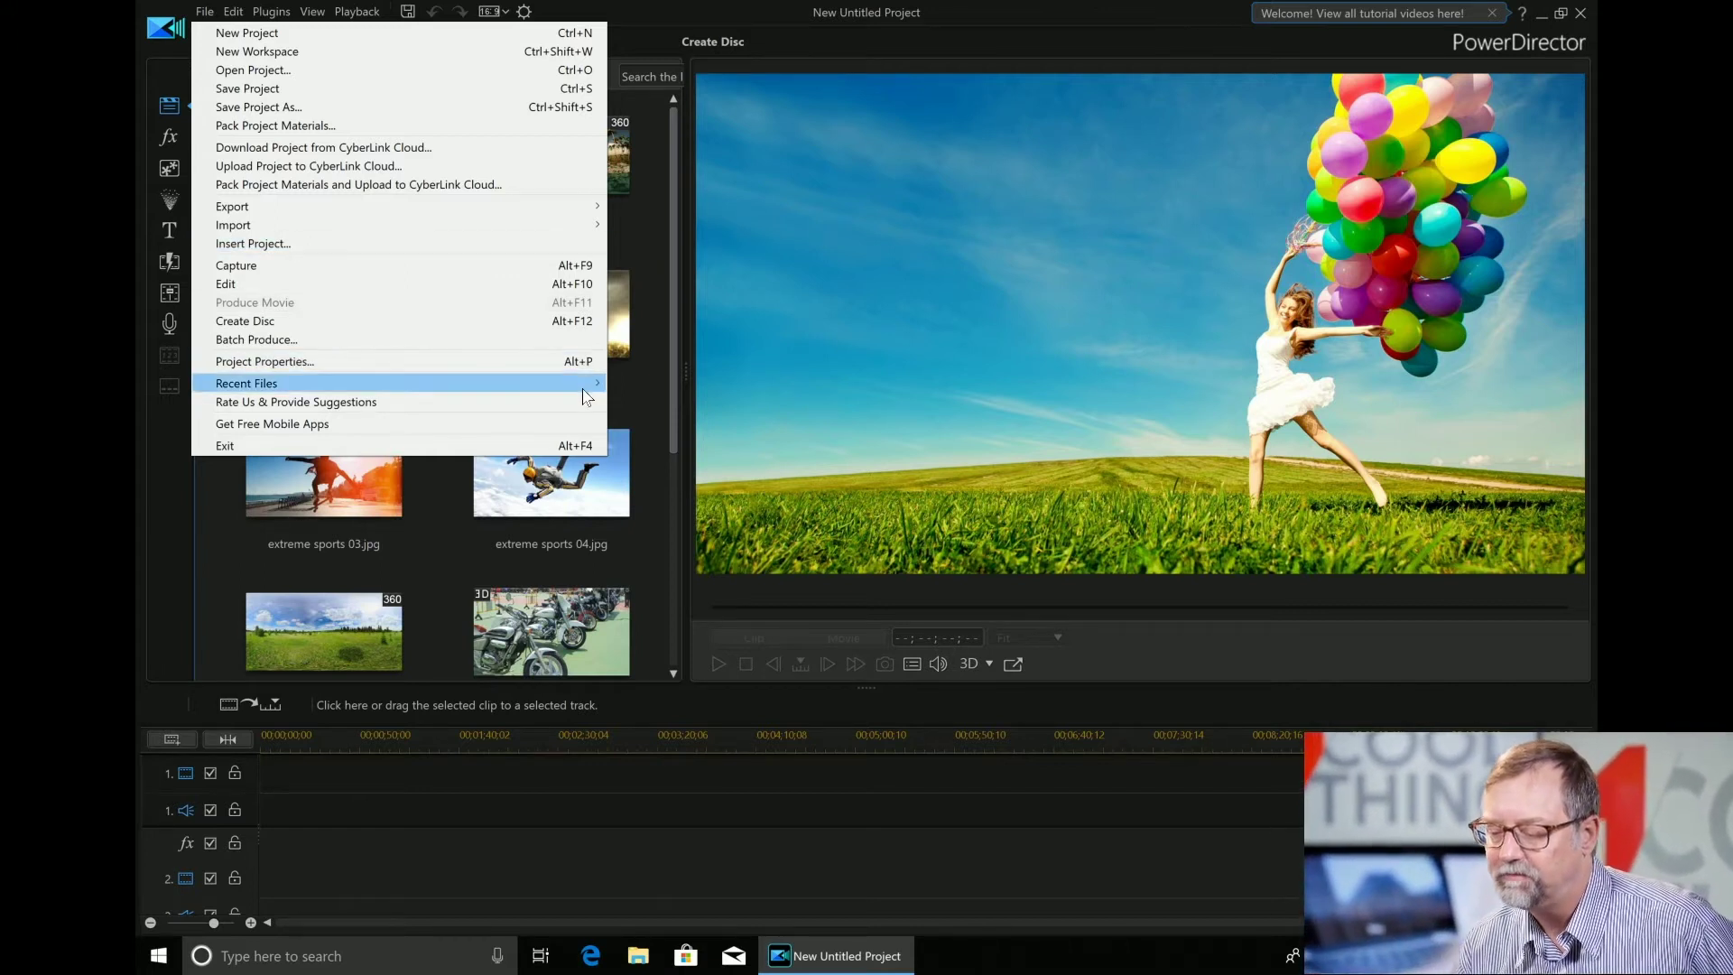
{"action": "mouse_move", "coordinate": [587, 395]}
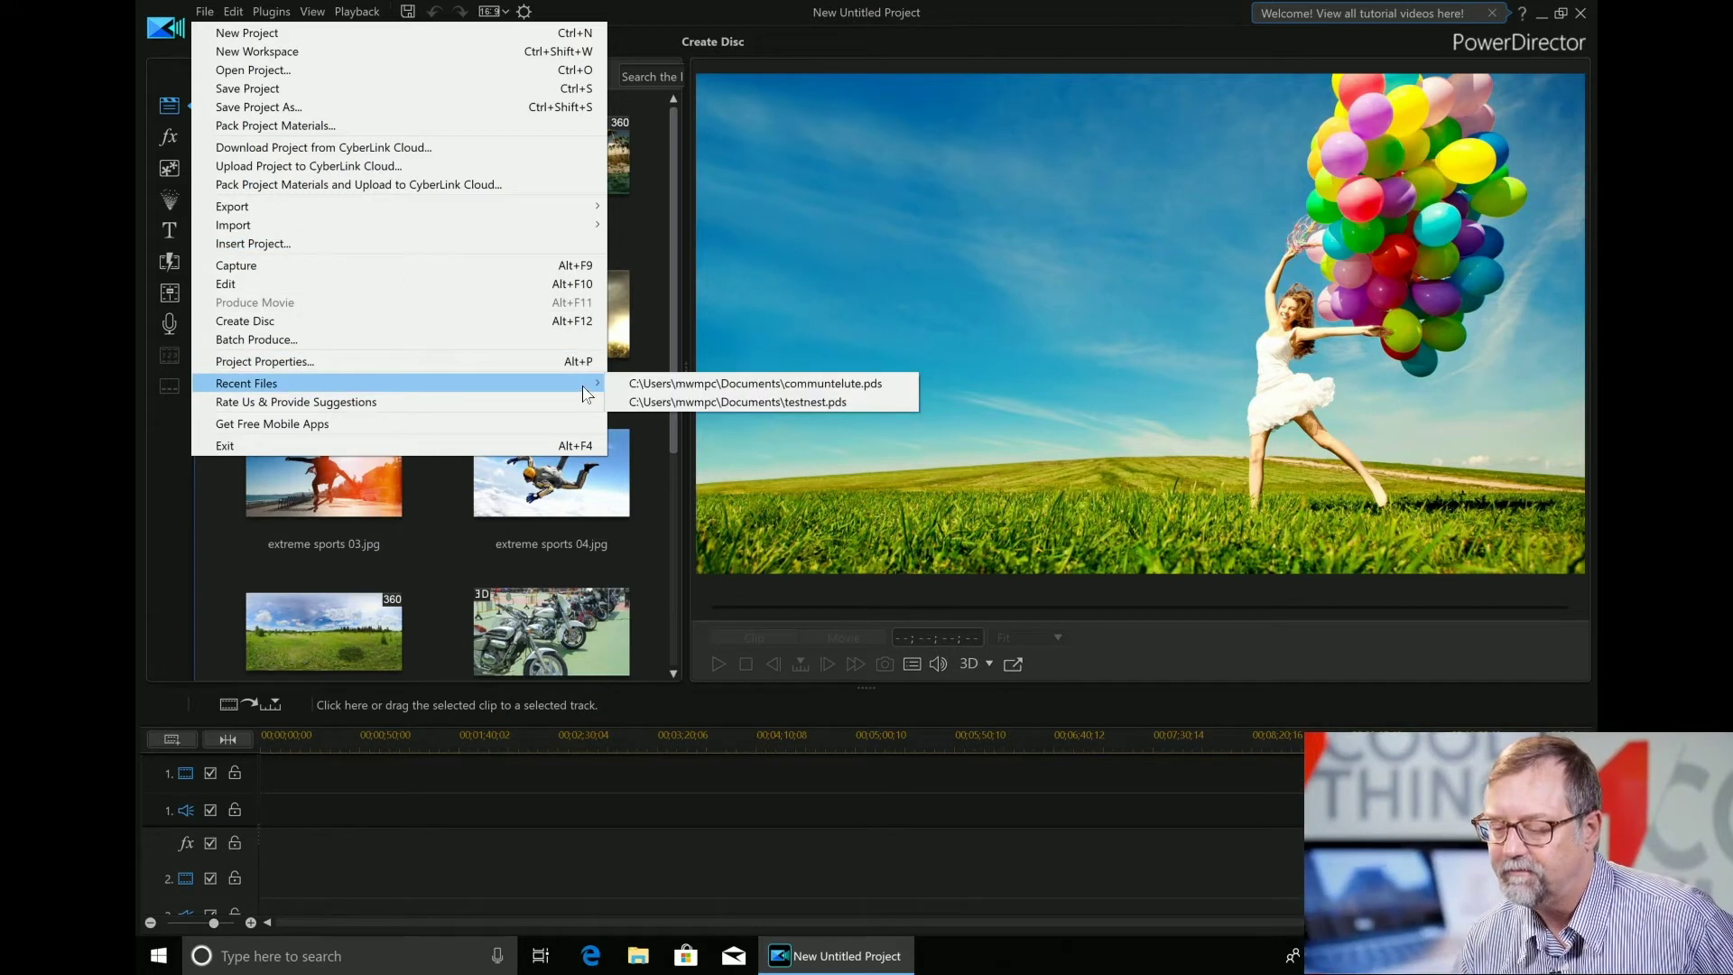
{"action": "left_click", "coordinate": [825, 385]}
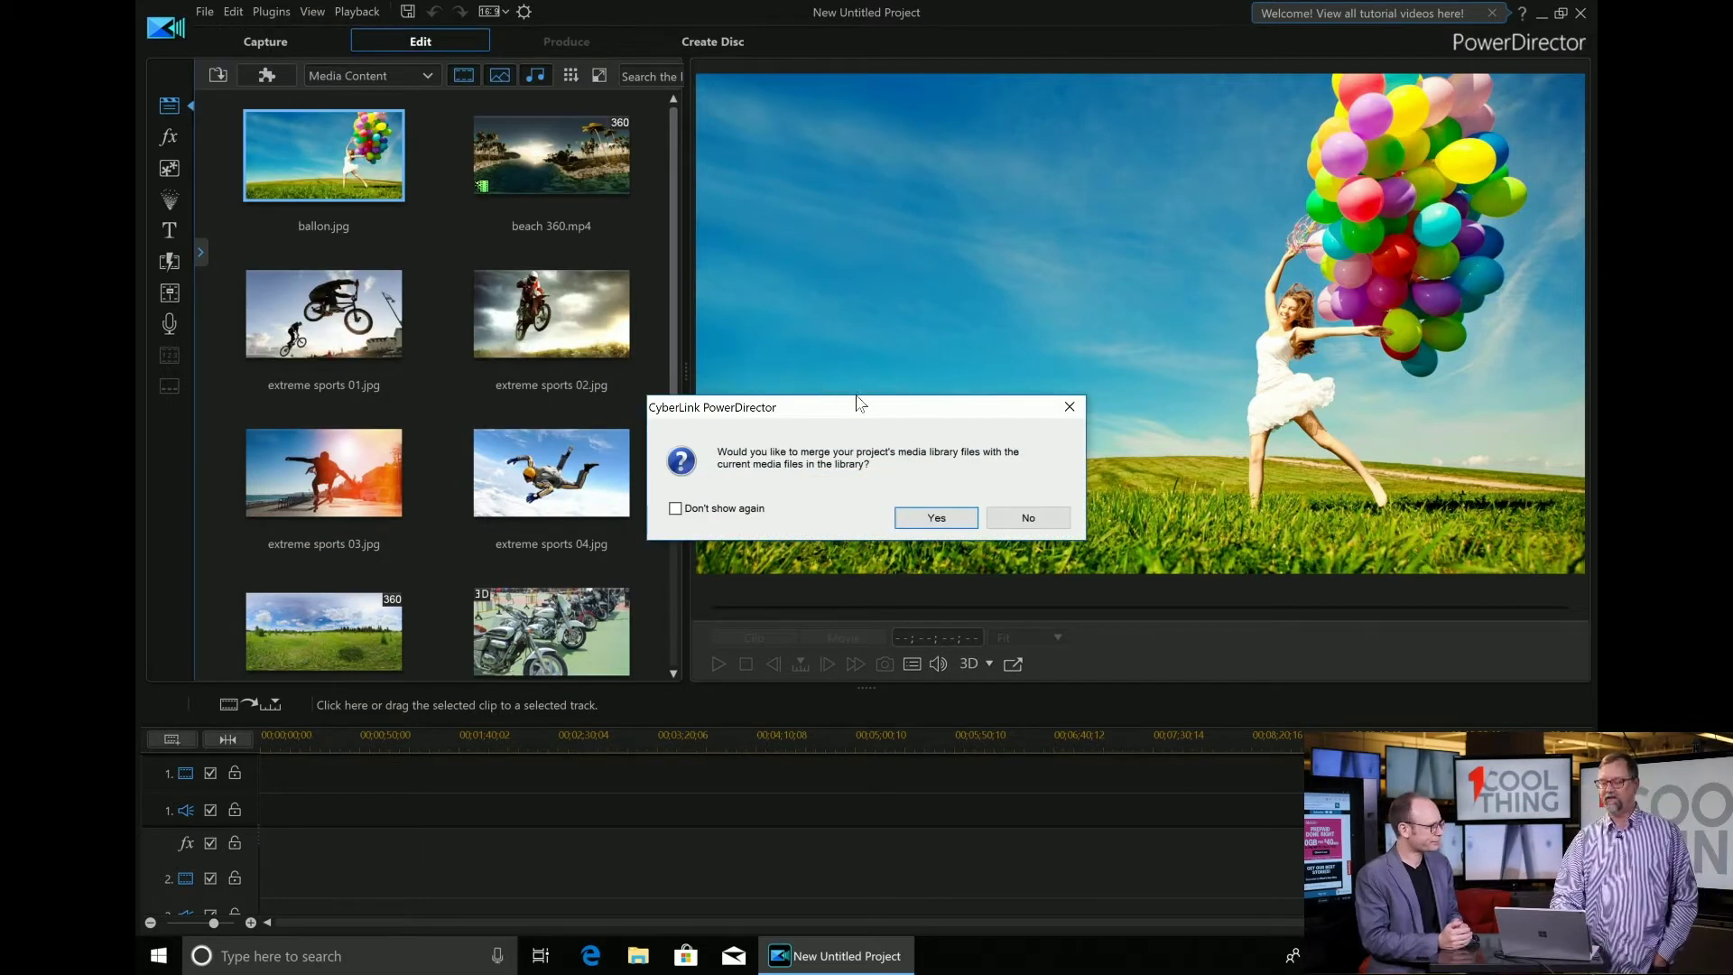
{"action": "left_click", "coordinate": [936, 517]}
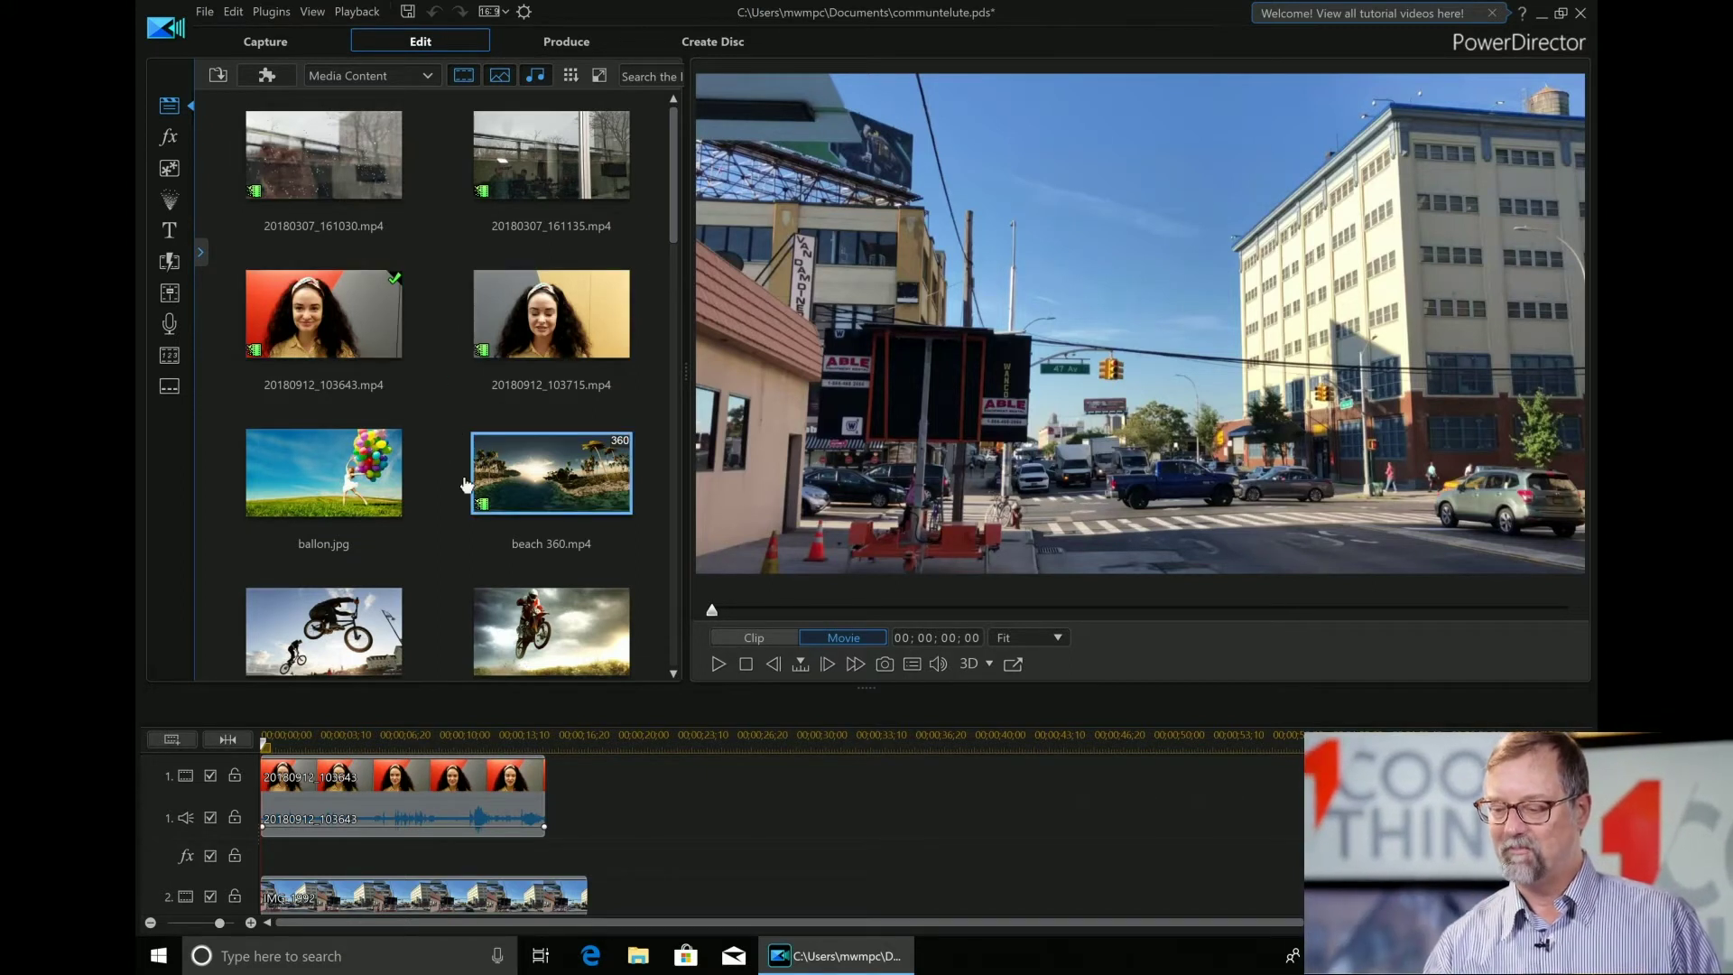
Find IMG_1092.mp4 in the media library, select it and bring up its context menu.
{"action": "scroll", "coordinate": [461, 456], "scroll_direction": "down", "scroll_amount": 2}
{"action": "scroll", "coordinate": [464, 483], "scroll_direction": "down", "scroll_amount": 2}
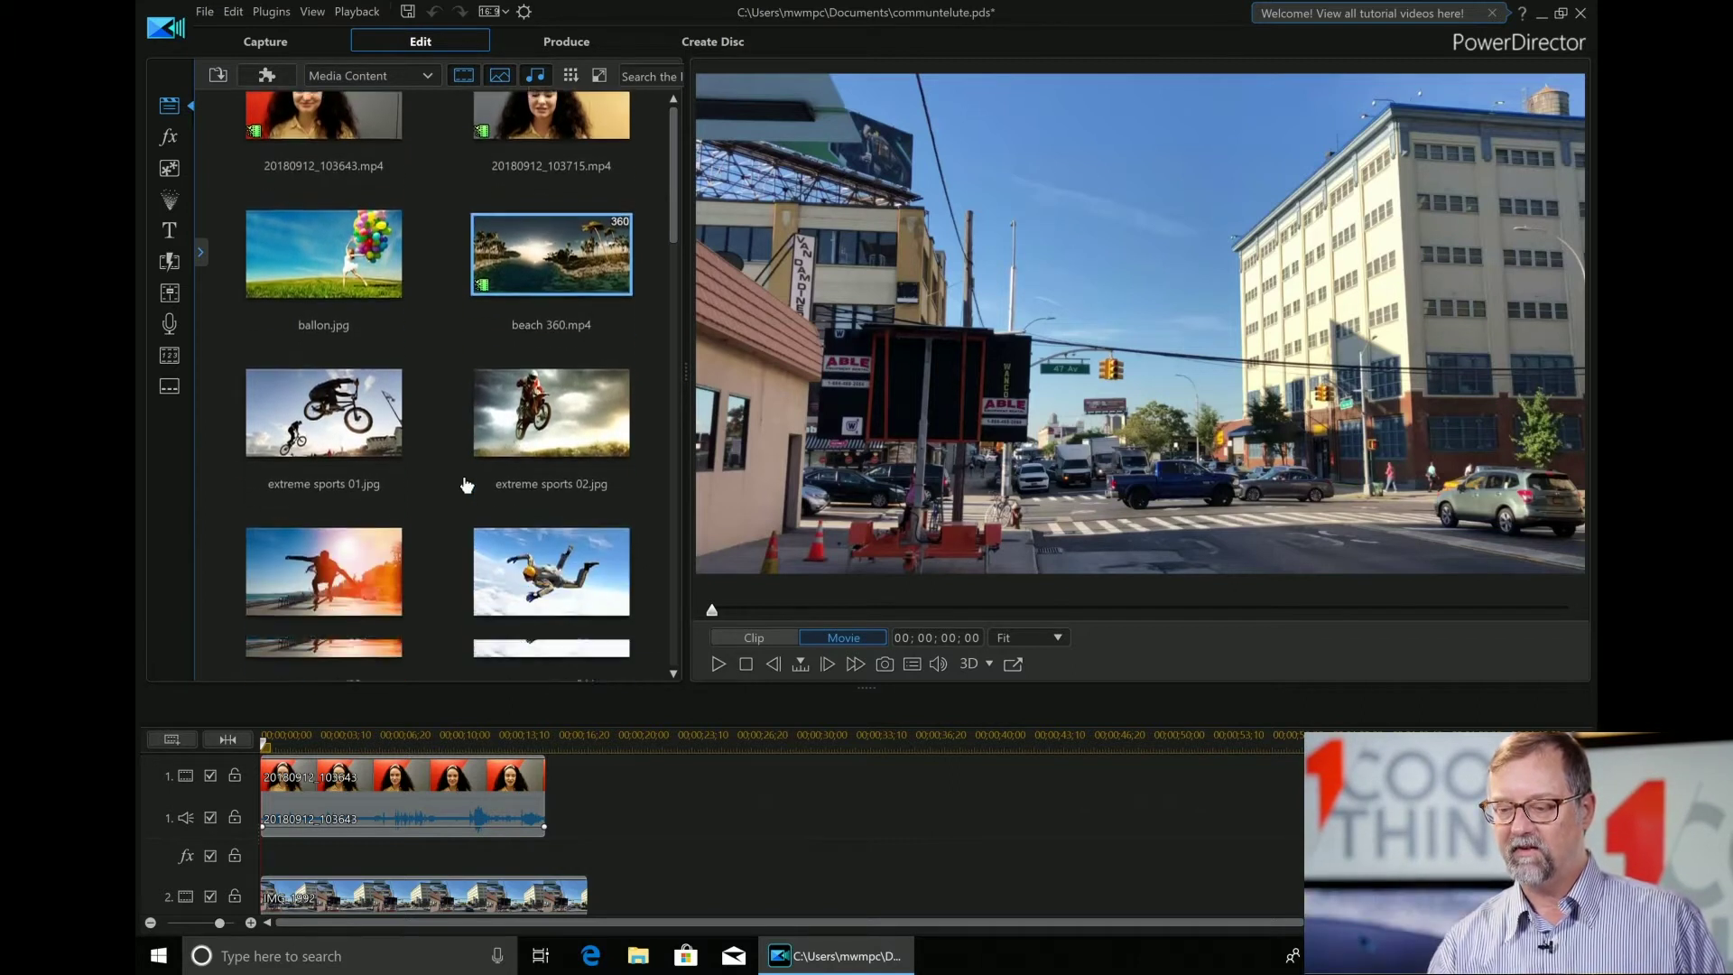
{"action": "scroll", "coordinate": [456, 488], "scroll_direction": "up", "scroll_amount": 3}
{"action": "scroll", "coordinate": [469, 399], "scroll_direction": "down", "scroll_amount": 4}
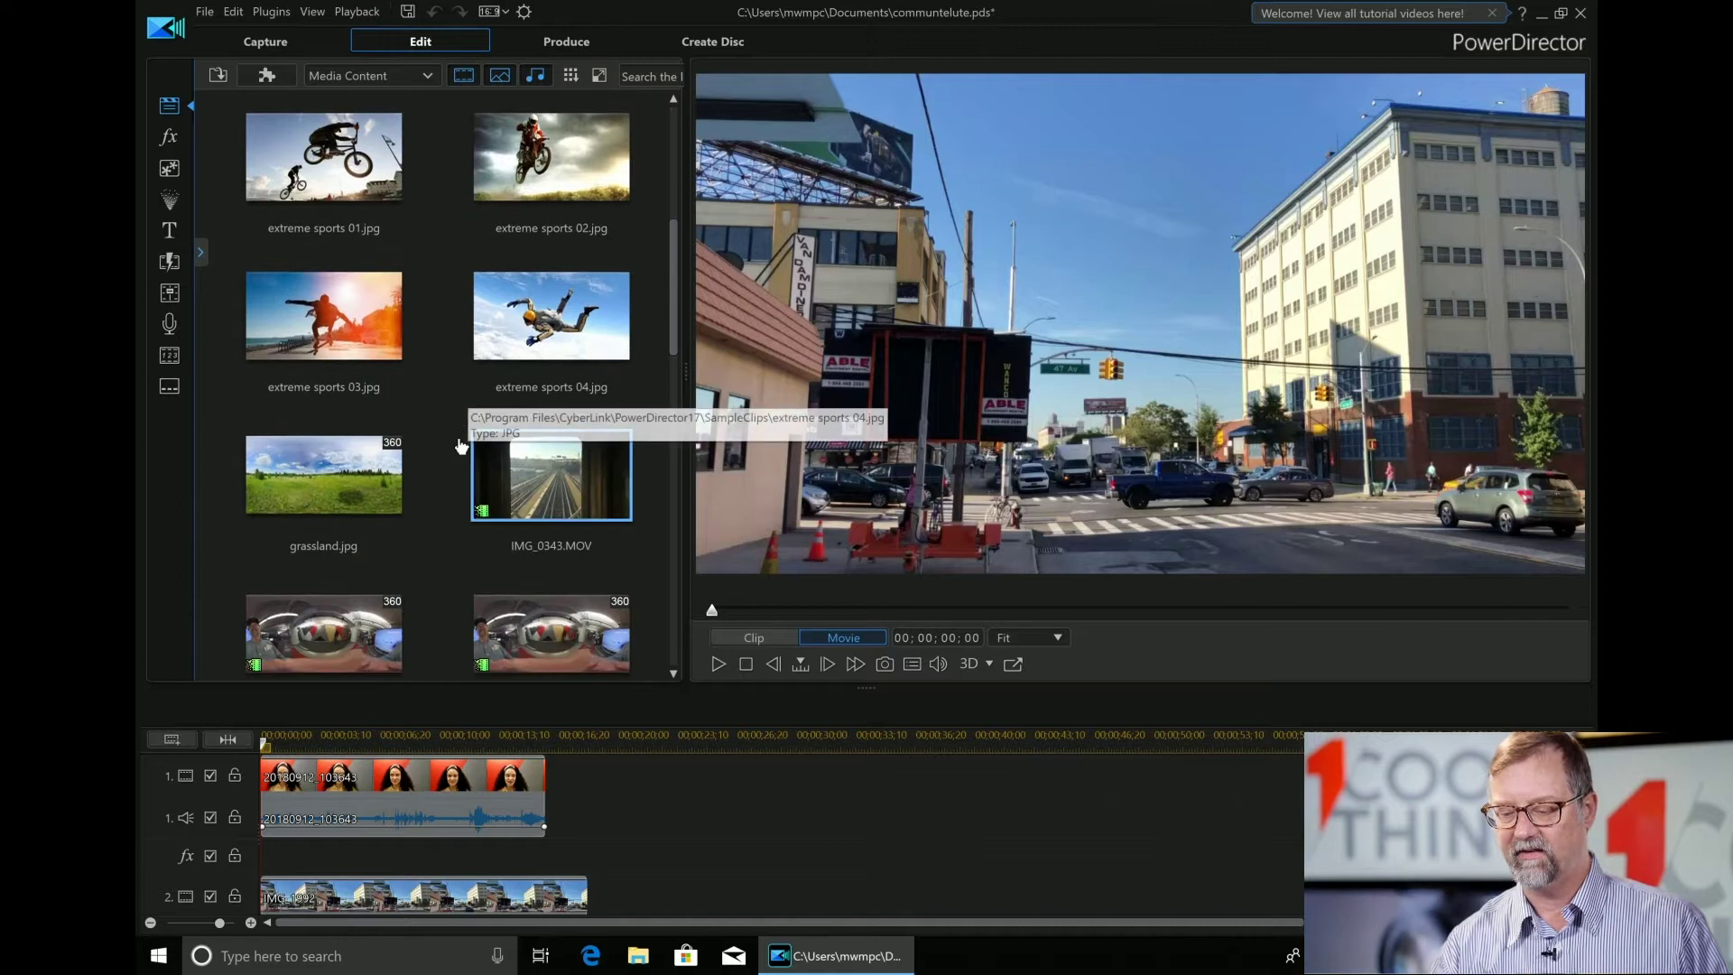
{"action": "scroll", "coordinate": [465, 415], "scroll_direction": "down", "scroll_amount": 6}
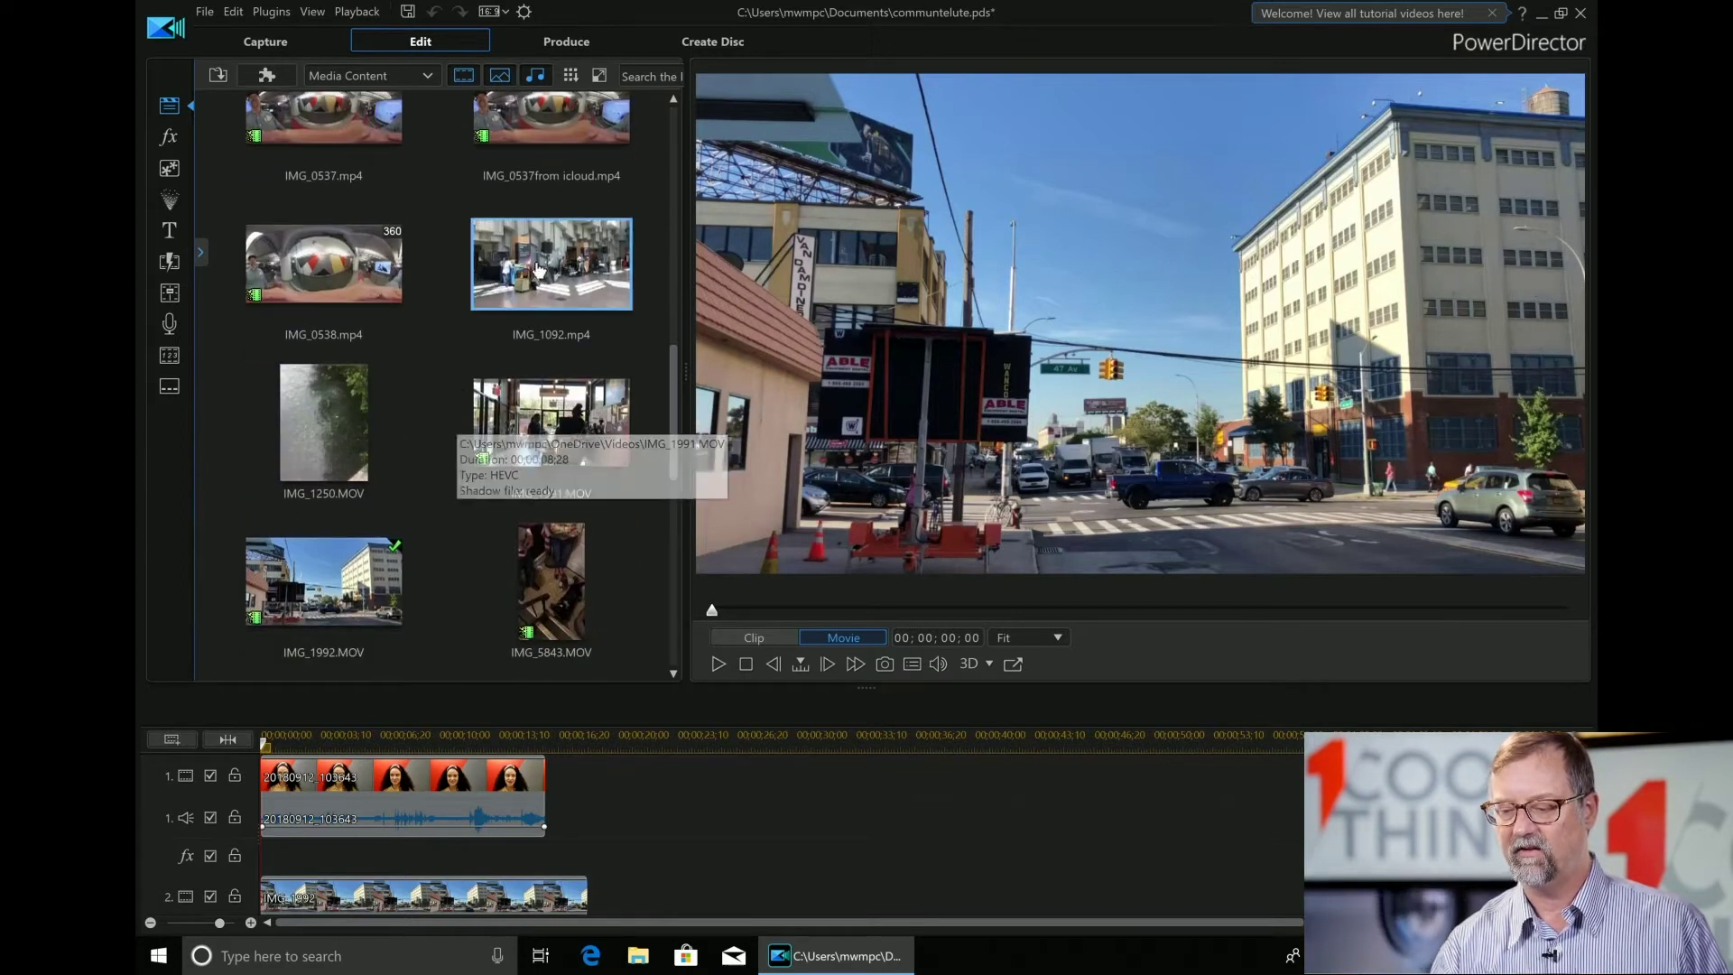
{"action": "left_click", "coordinate": [554, 268]}
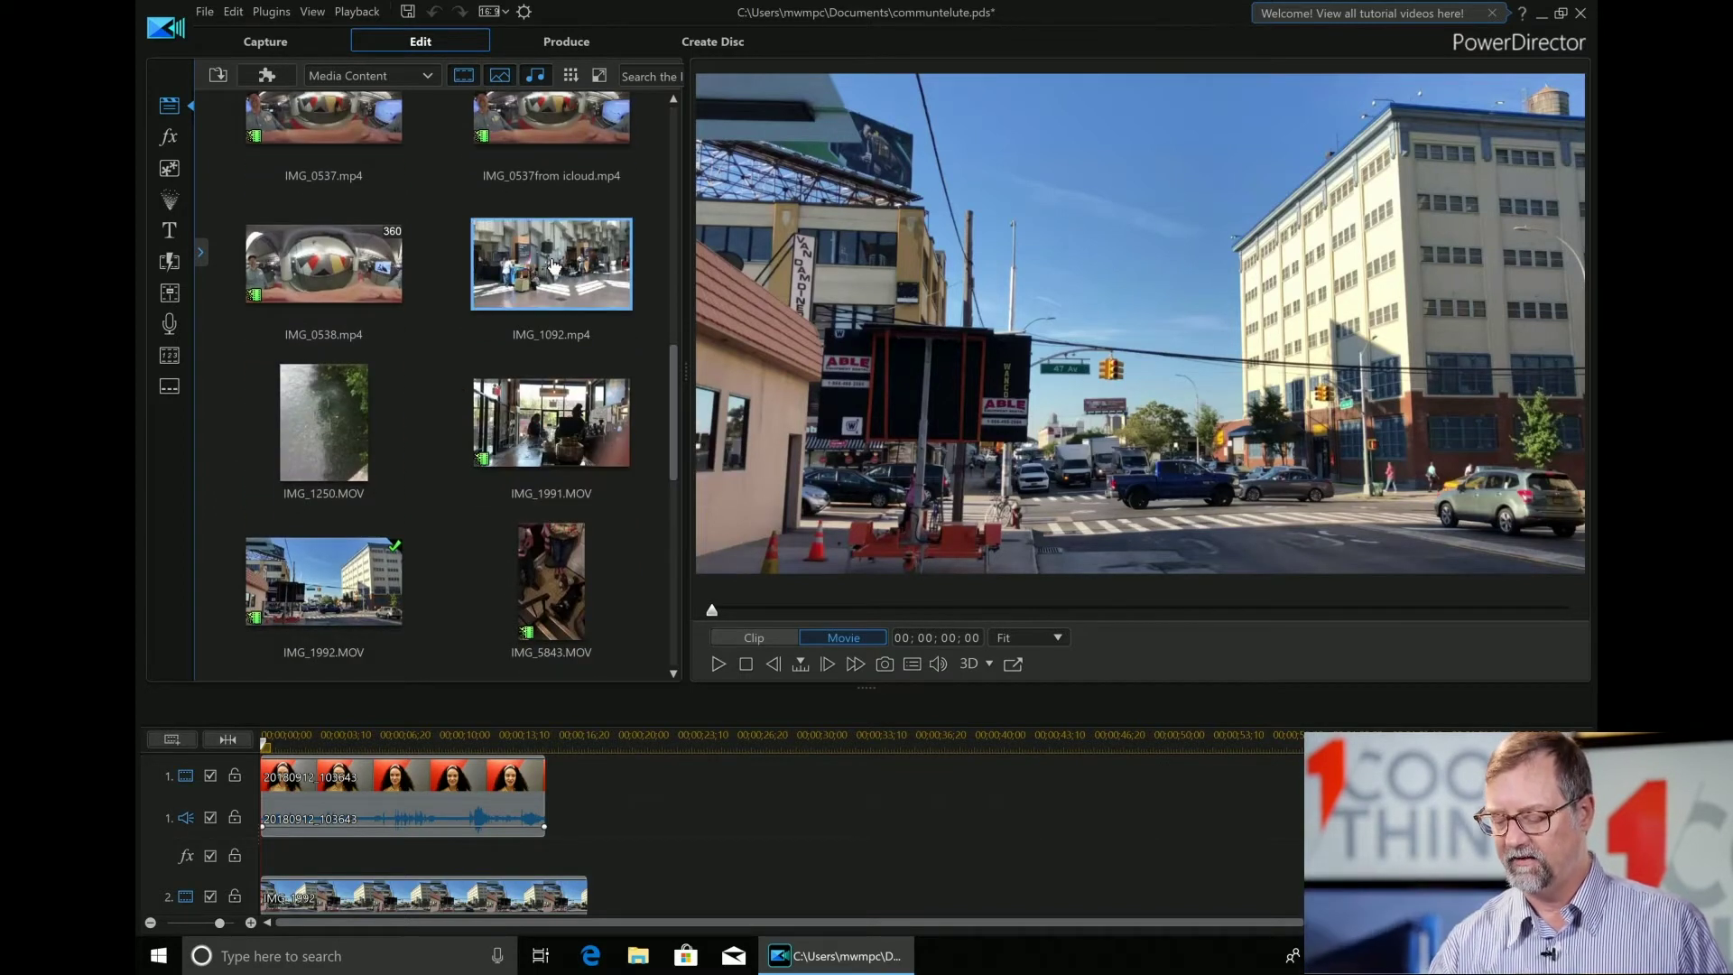
{"action": "right_click", "coordinate": [551, 258]}
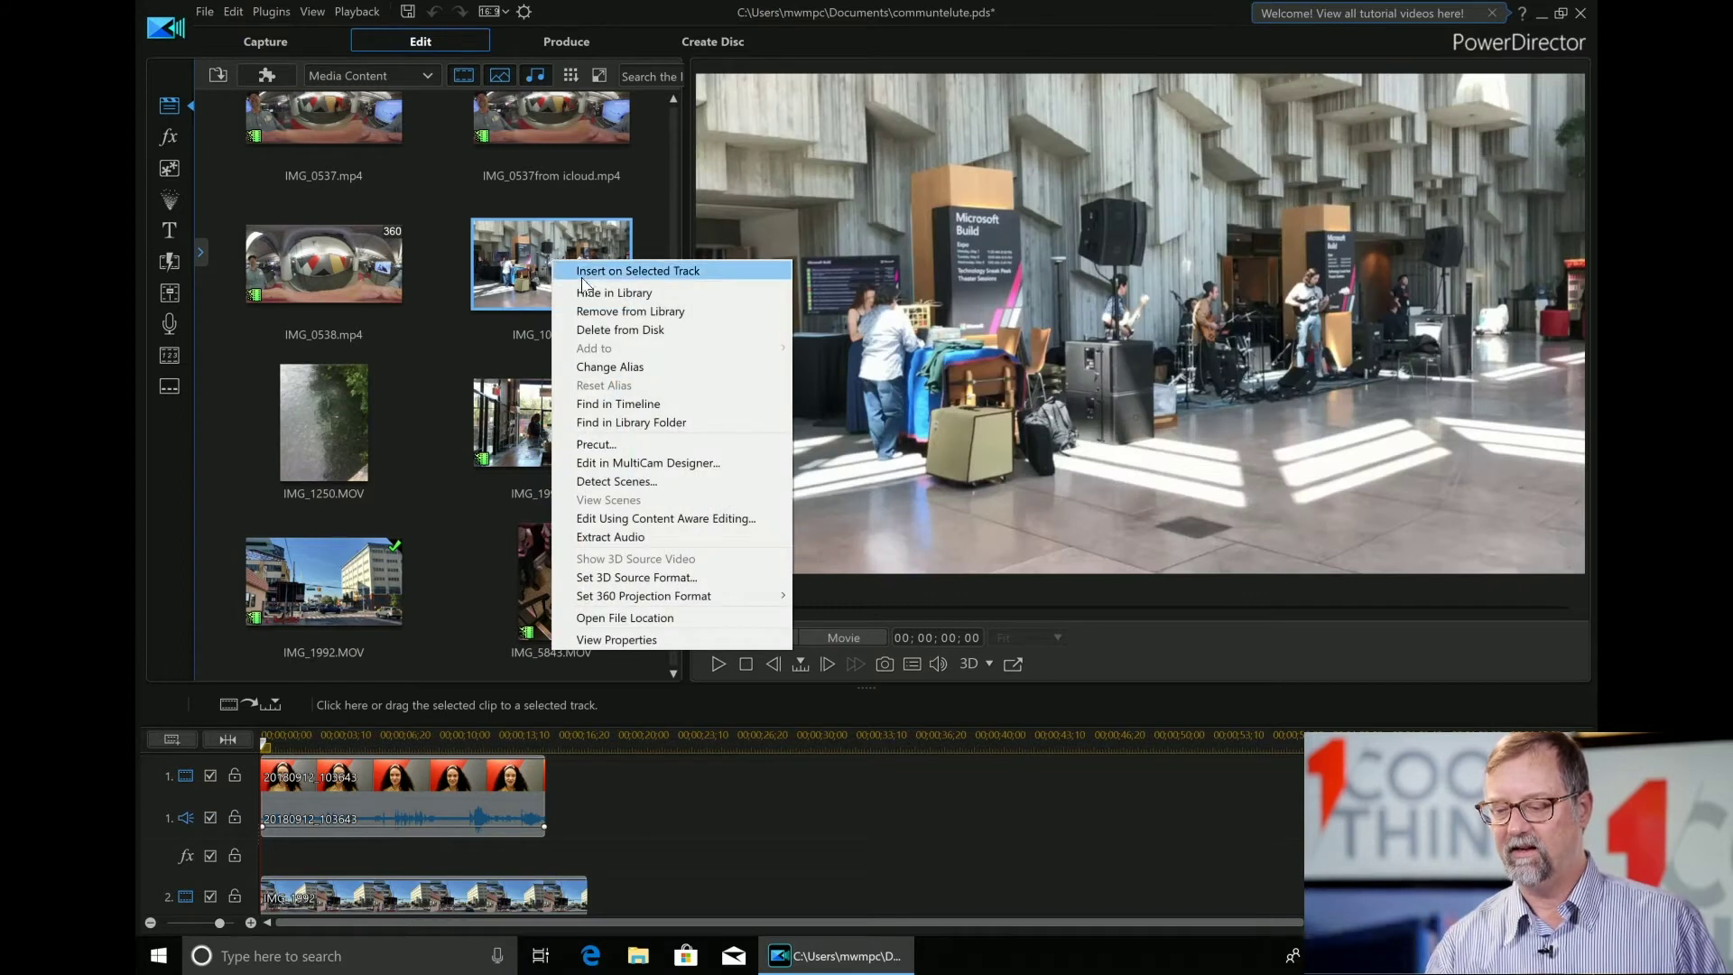
Precut IMG_1092 to the 00;00;01;24–00;00;04;02 section in Multi Trim, then close Precut.
{"action": "left_click", "coordinate": [630, 436]}
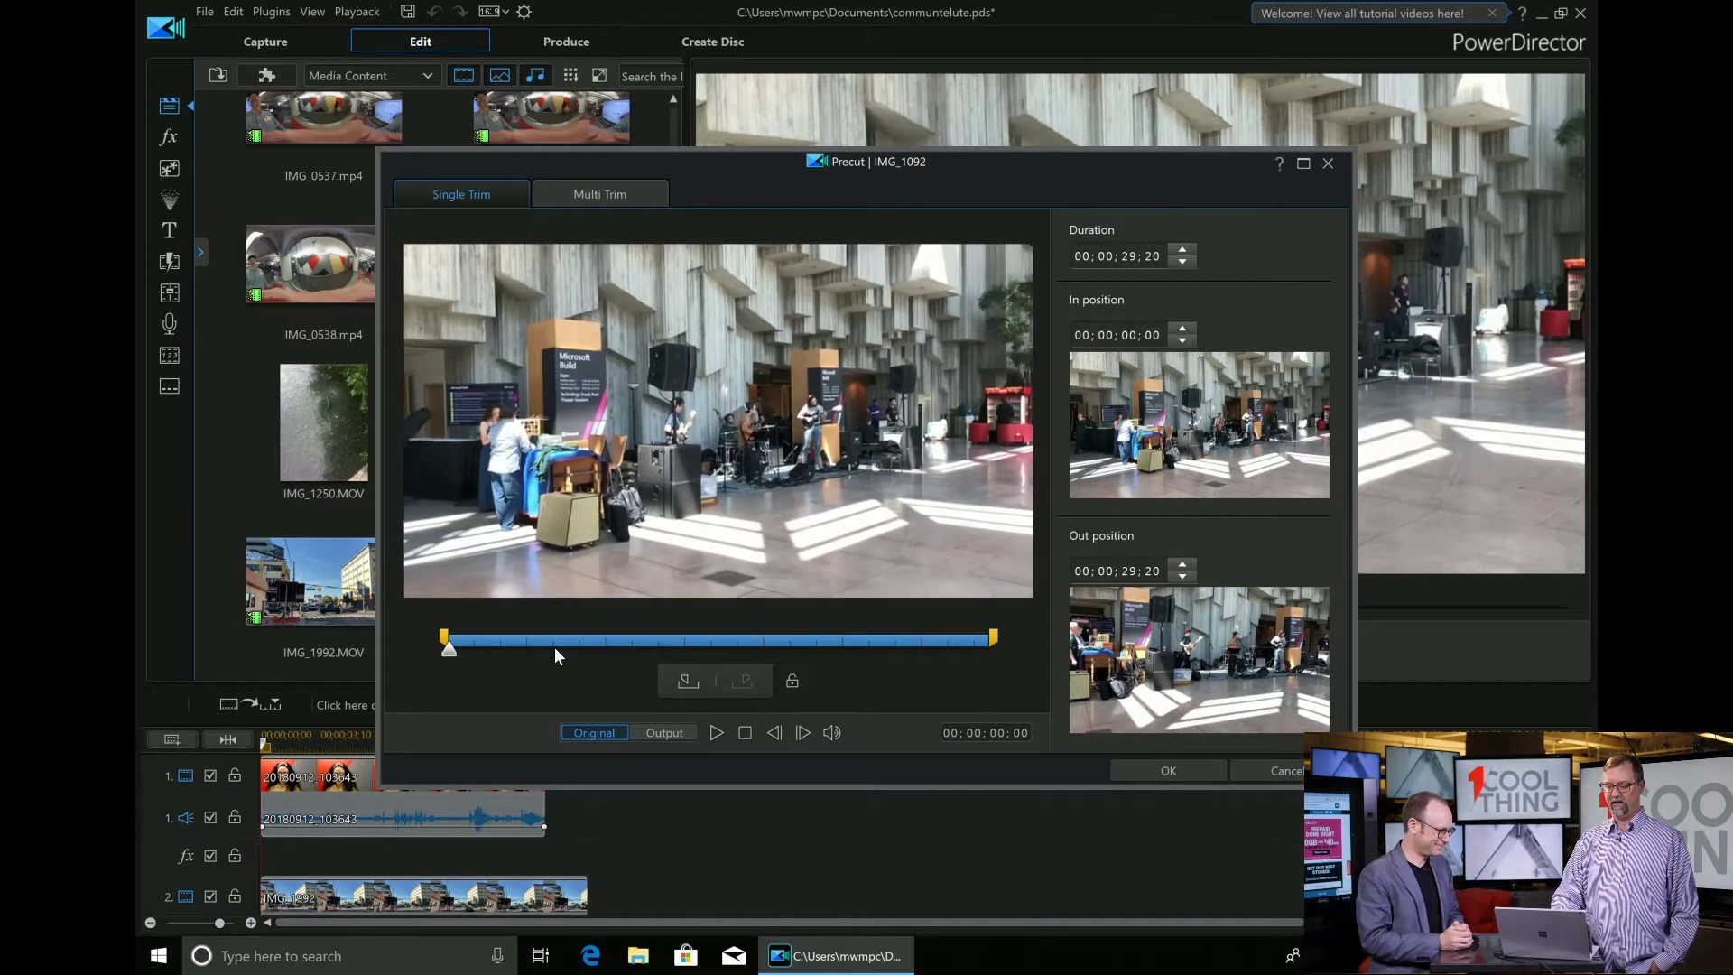
{"action": "left_click", "coordinate": [684, 685]}
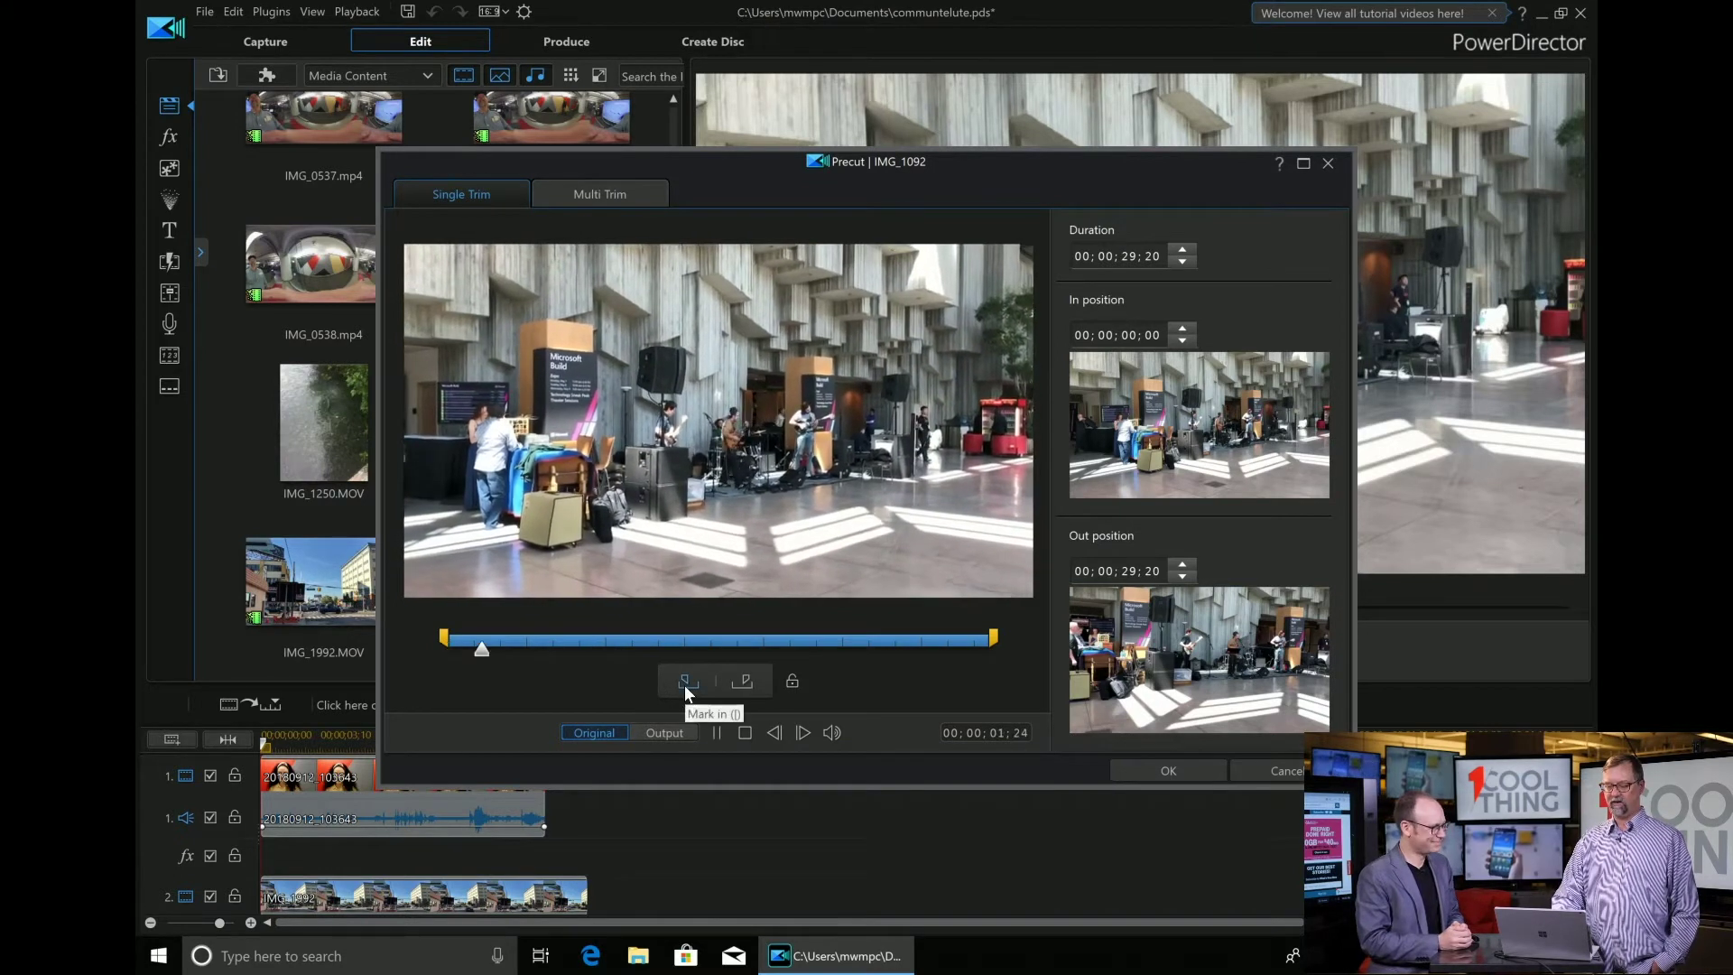
{"action": "key", "text": "space"}
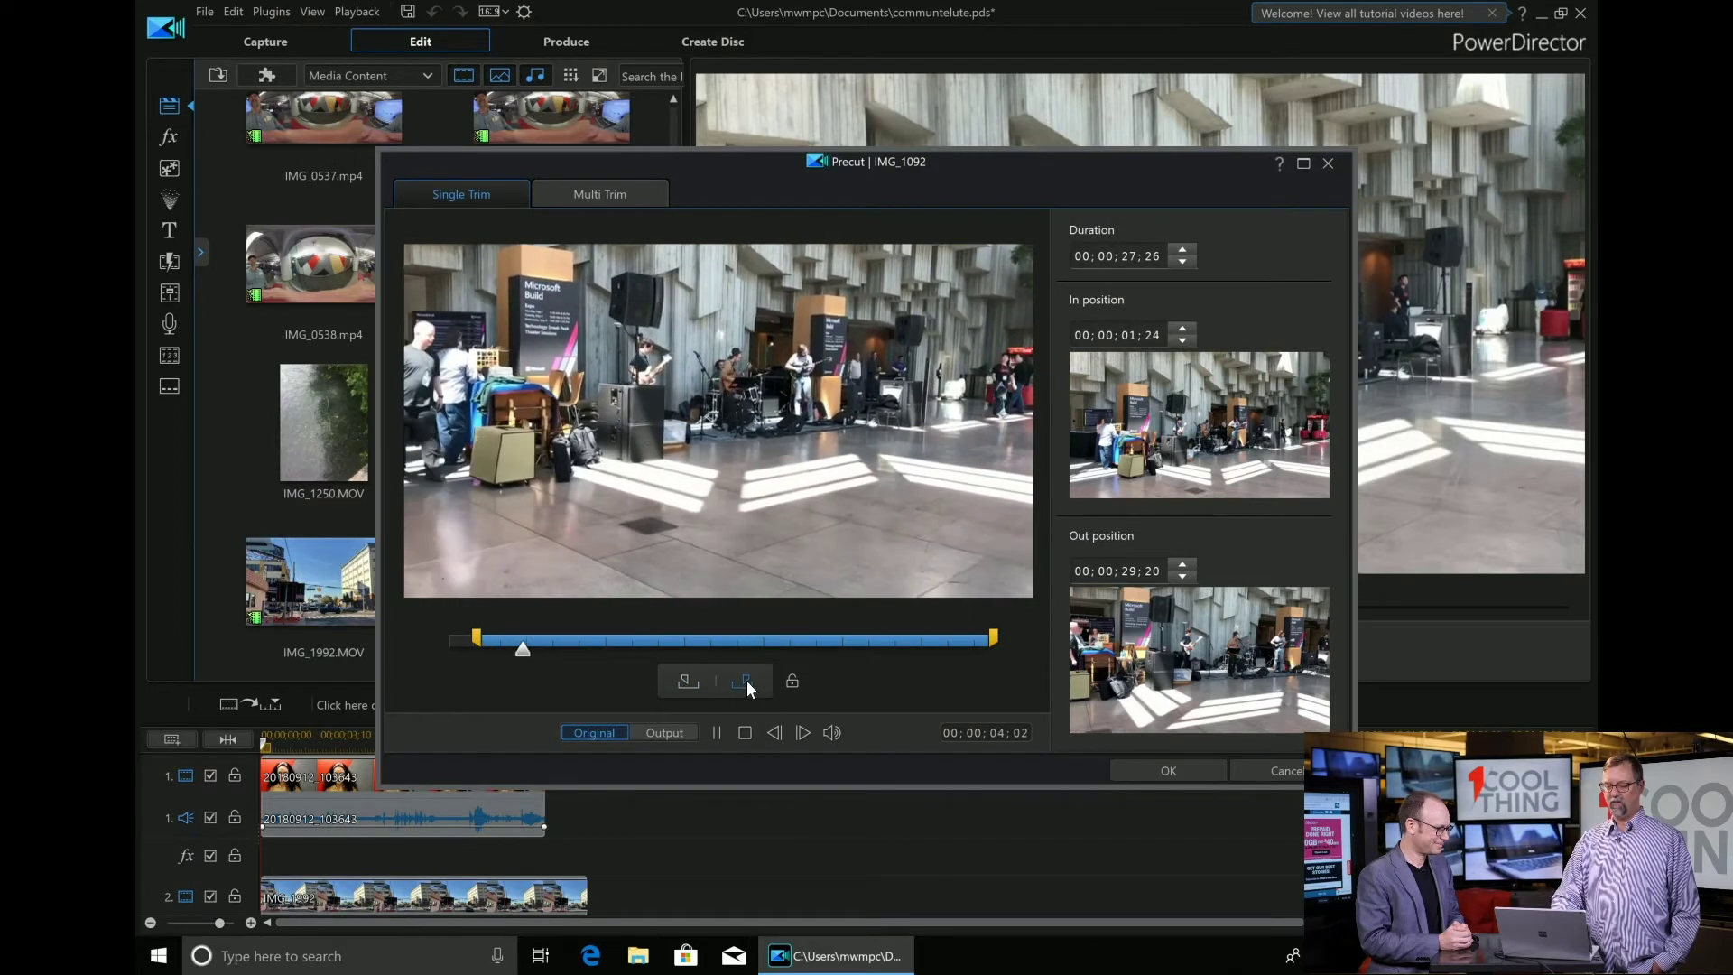
{"action": "left_click", "coordinate": [745, 682]}
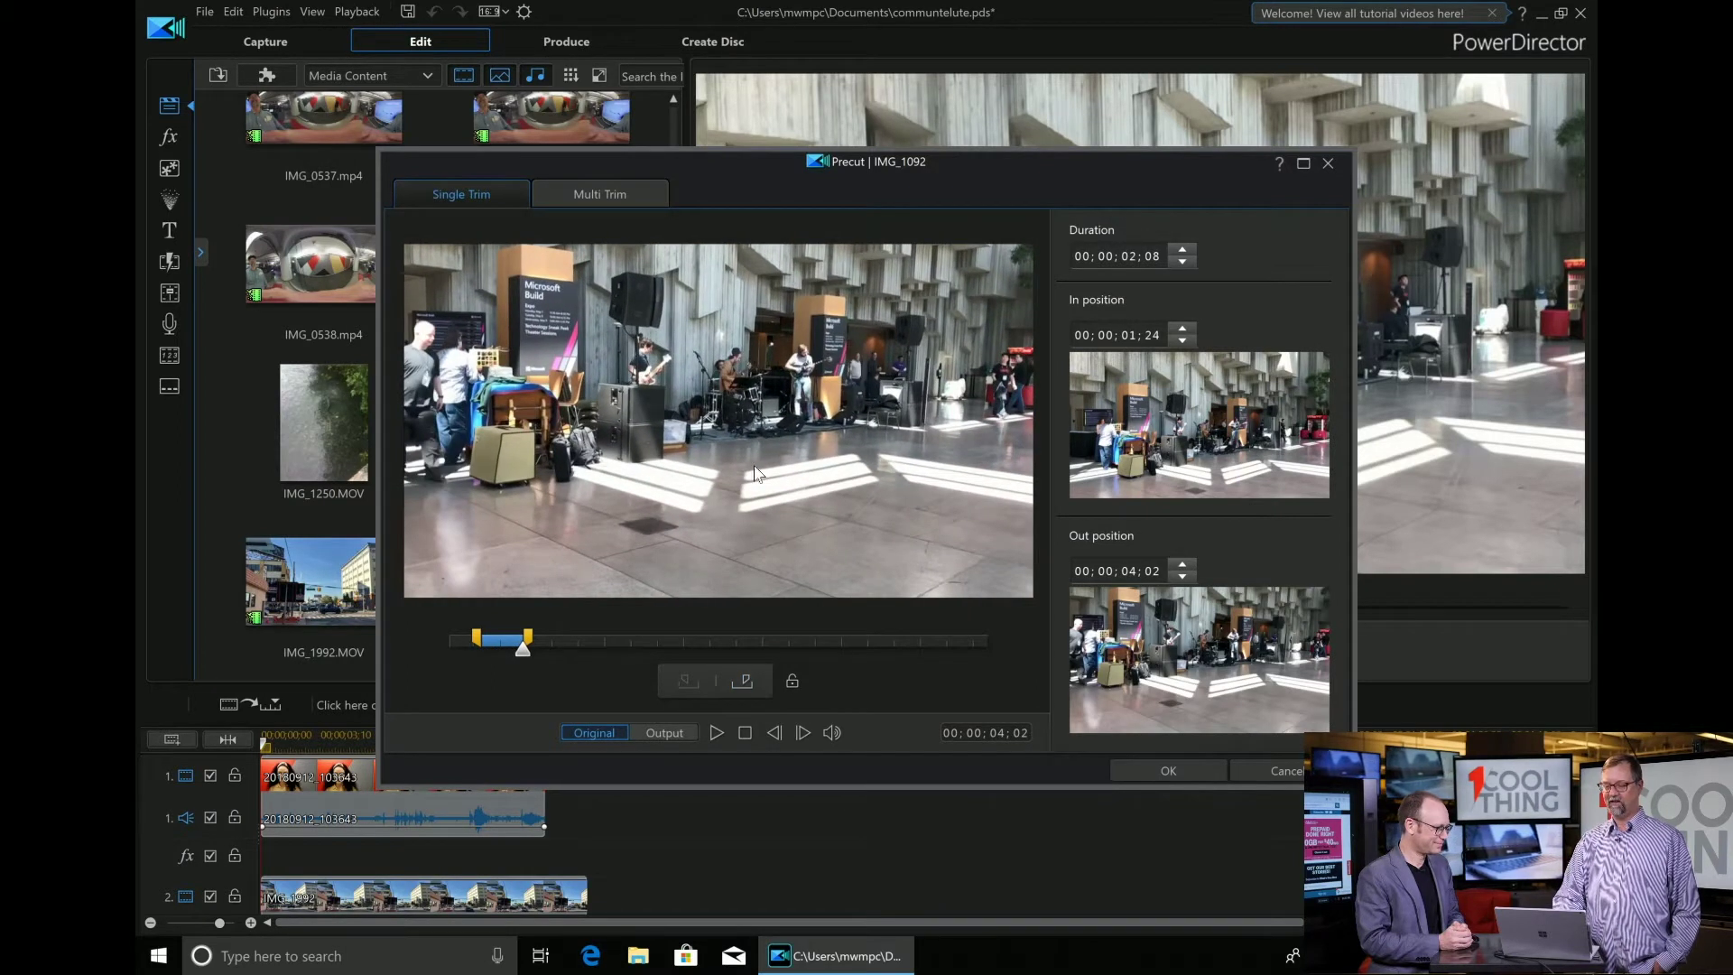
{"action": "left_click", "coordinate": [583, 192]}
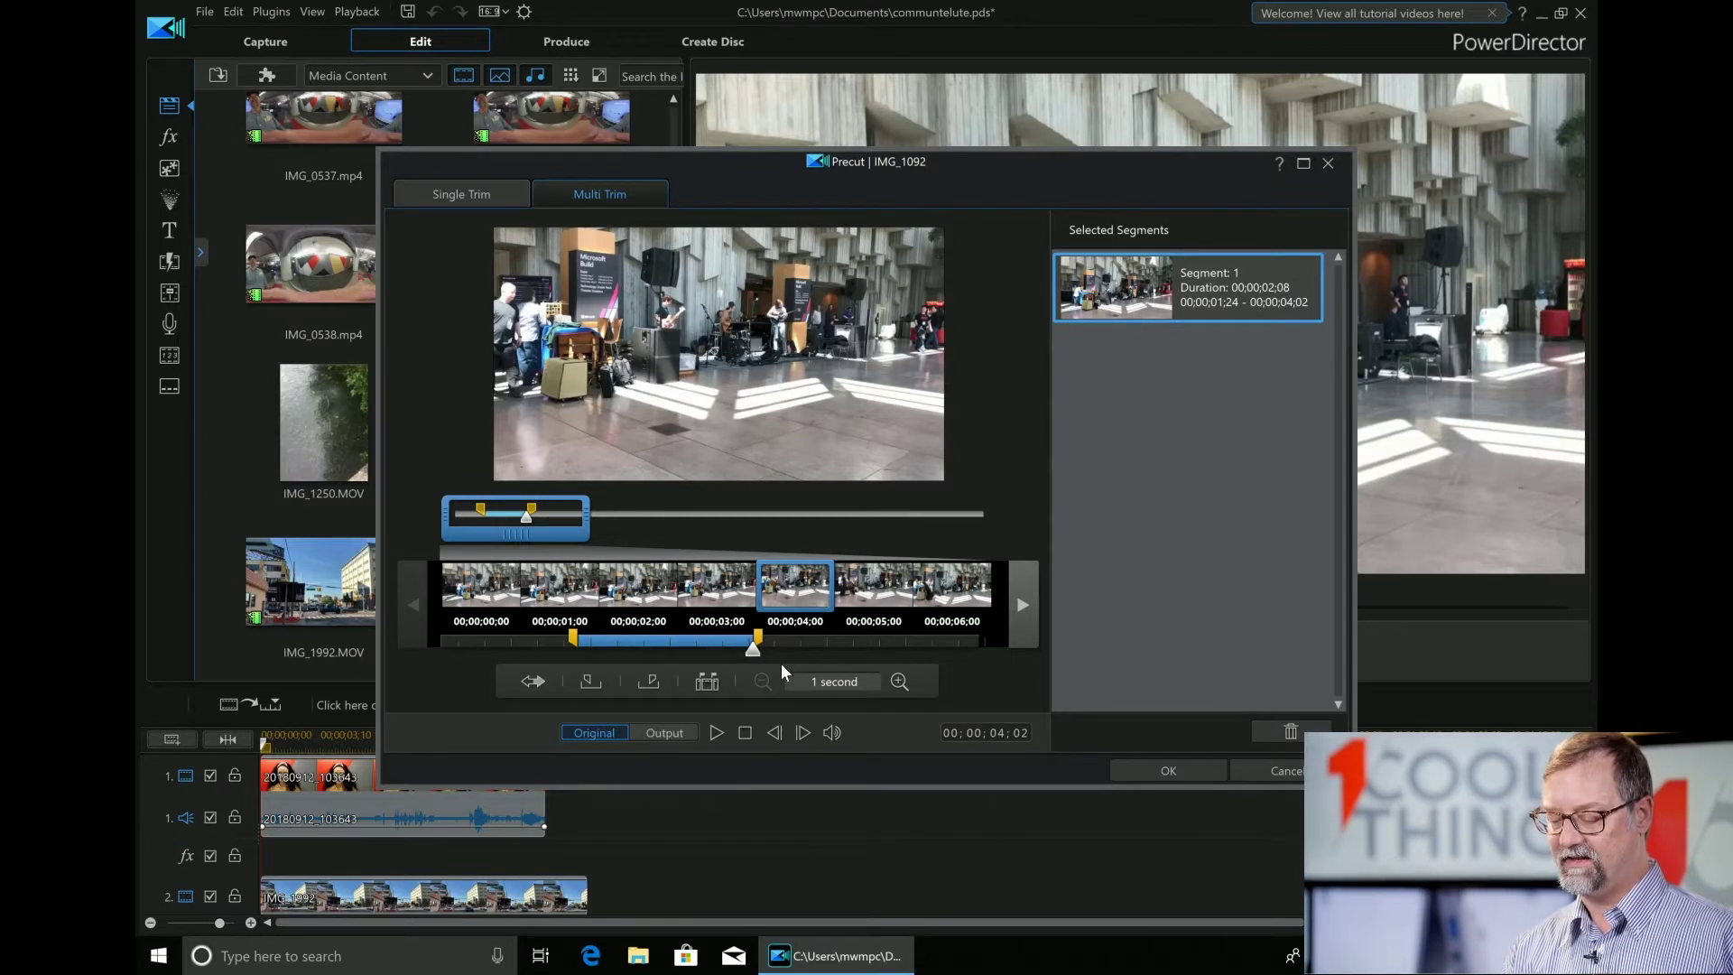
{"action": "key", "text": "space"}
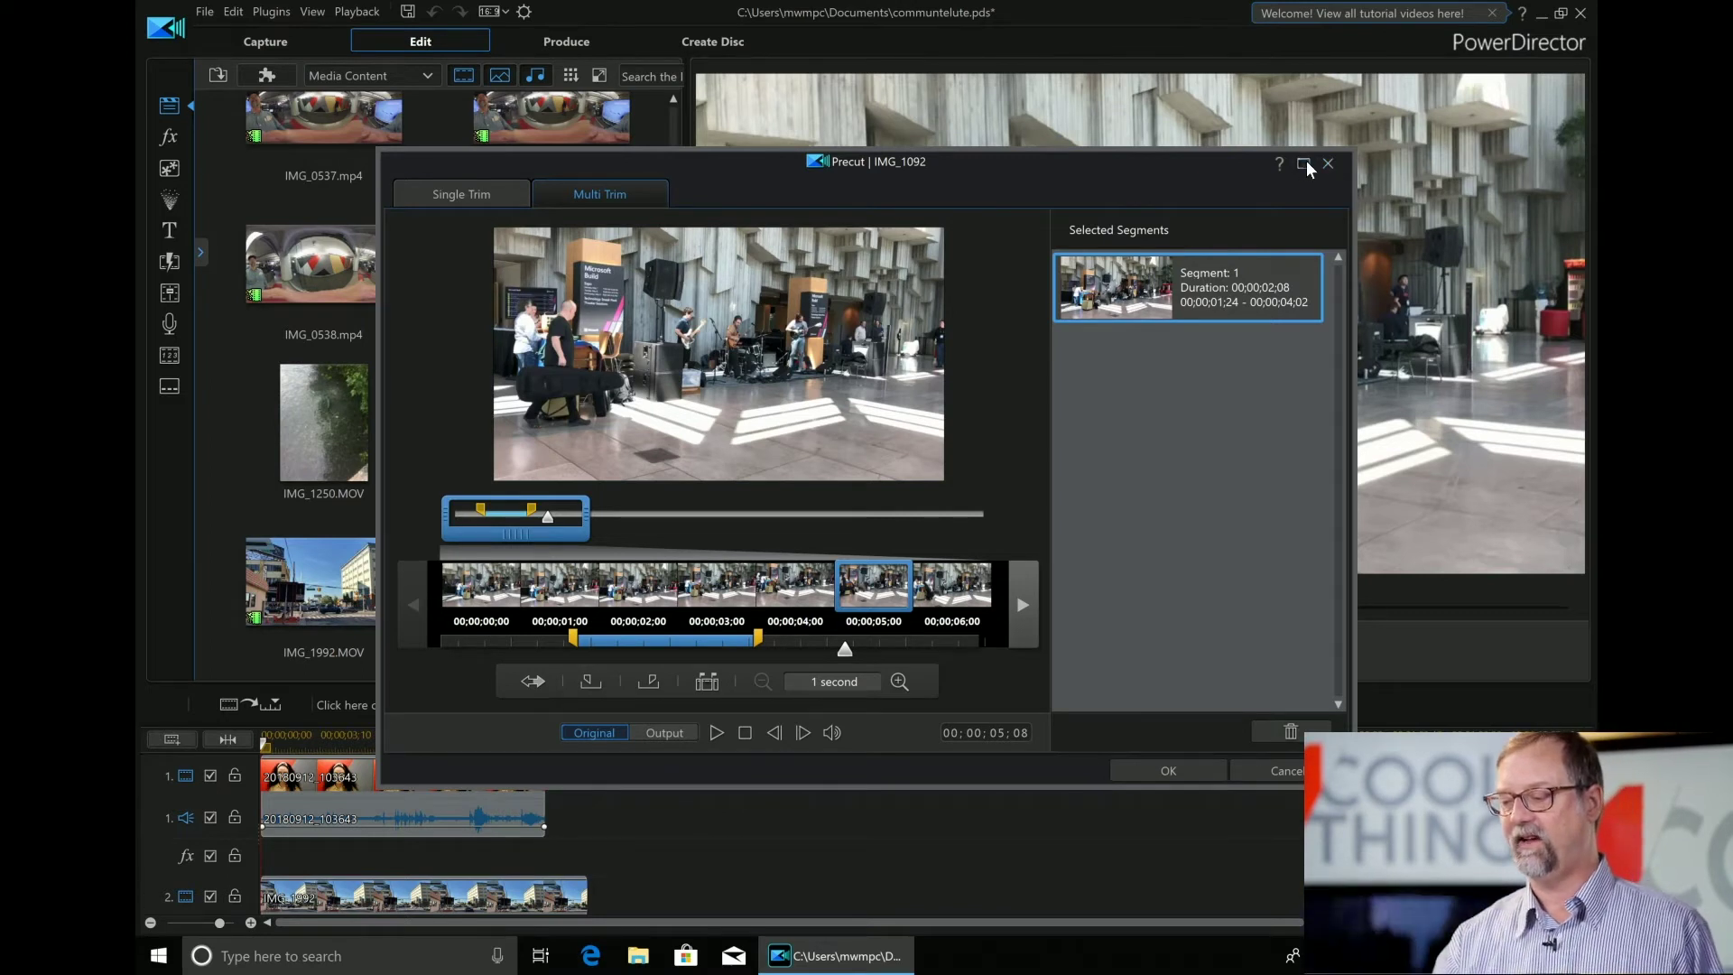
{"action": "left_click", "coordinate": [1329, 164]}
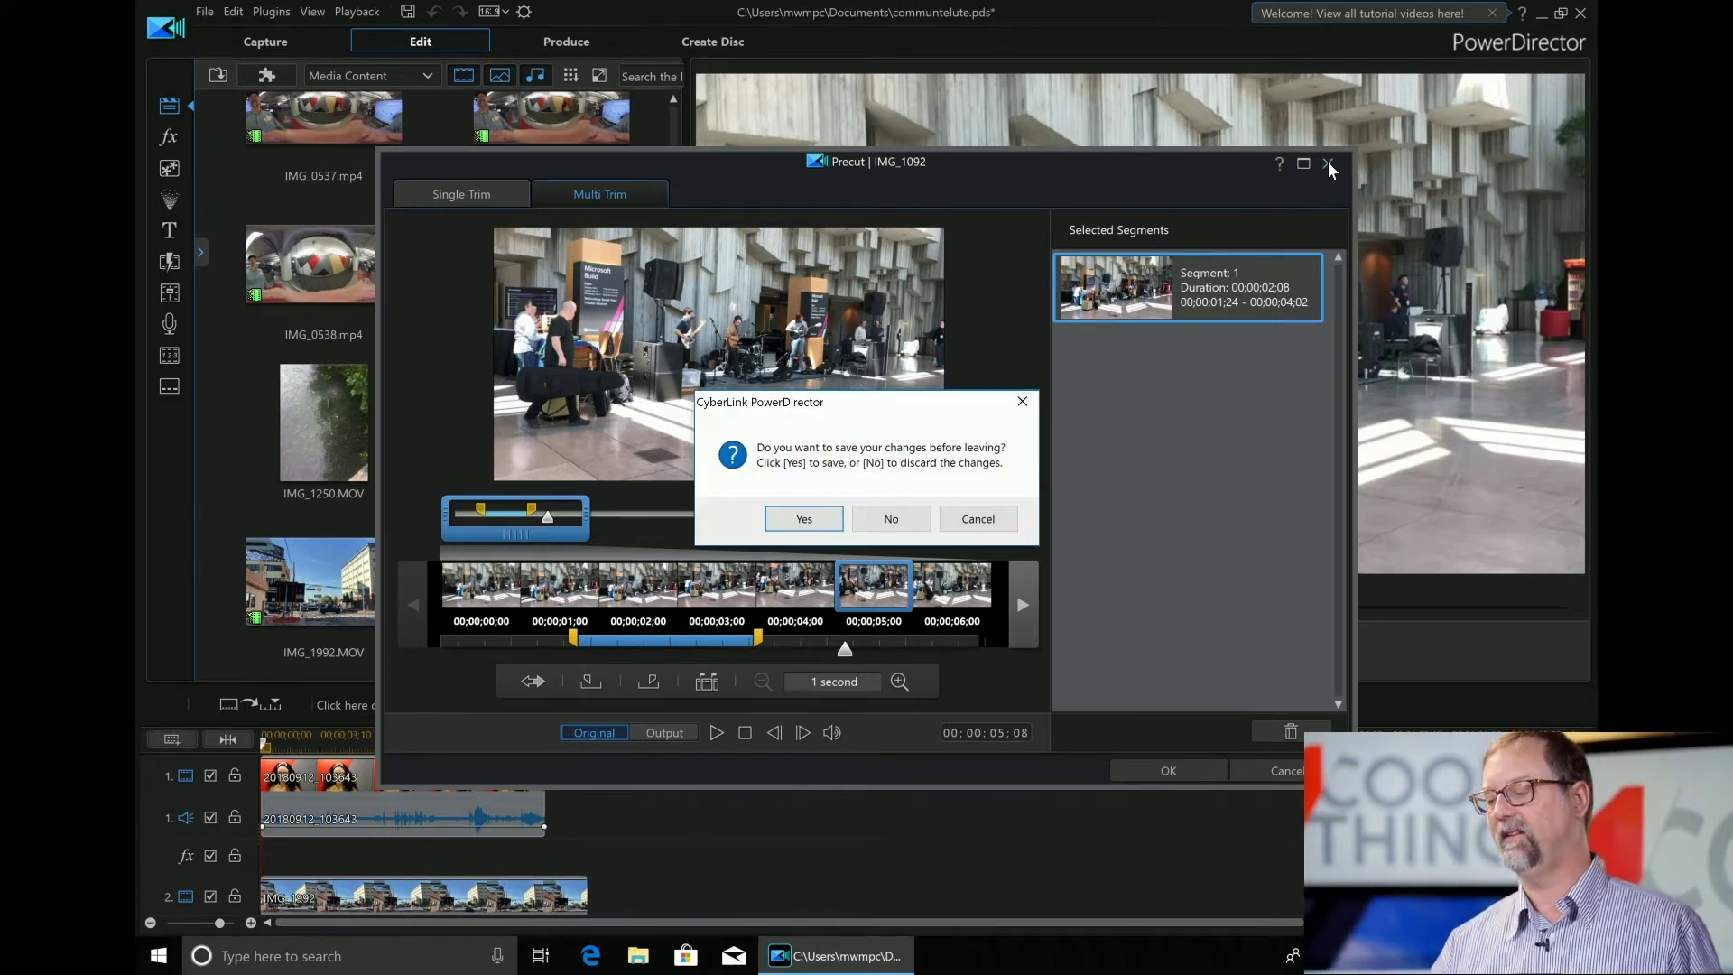
Discard the precut changes, select IMG_1992.MOV and launch the AI Style Plugin.
{"action": "left_click", "coordinate": [893, 520]}
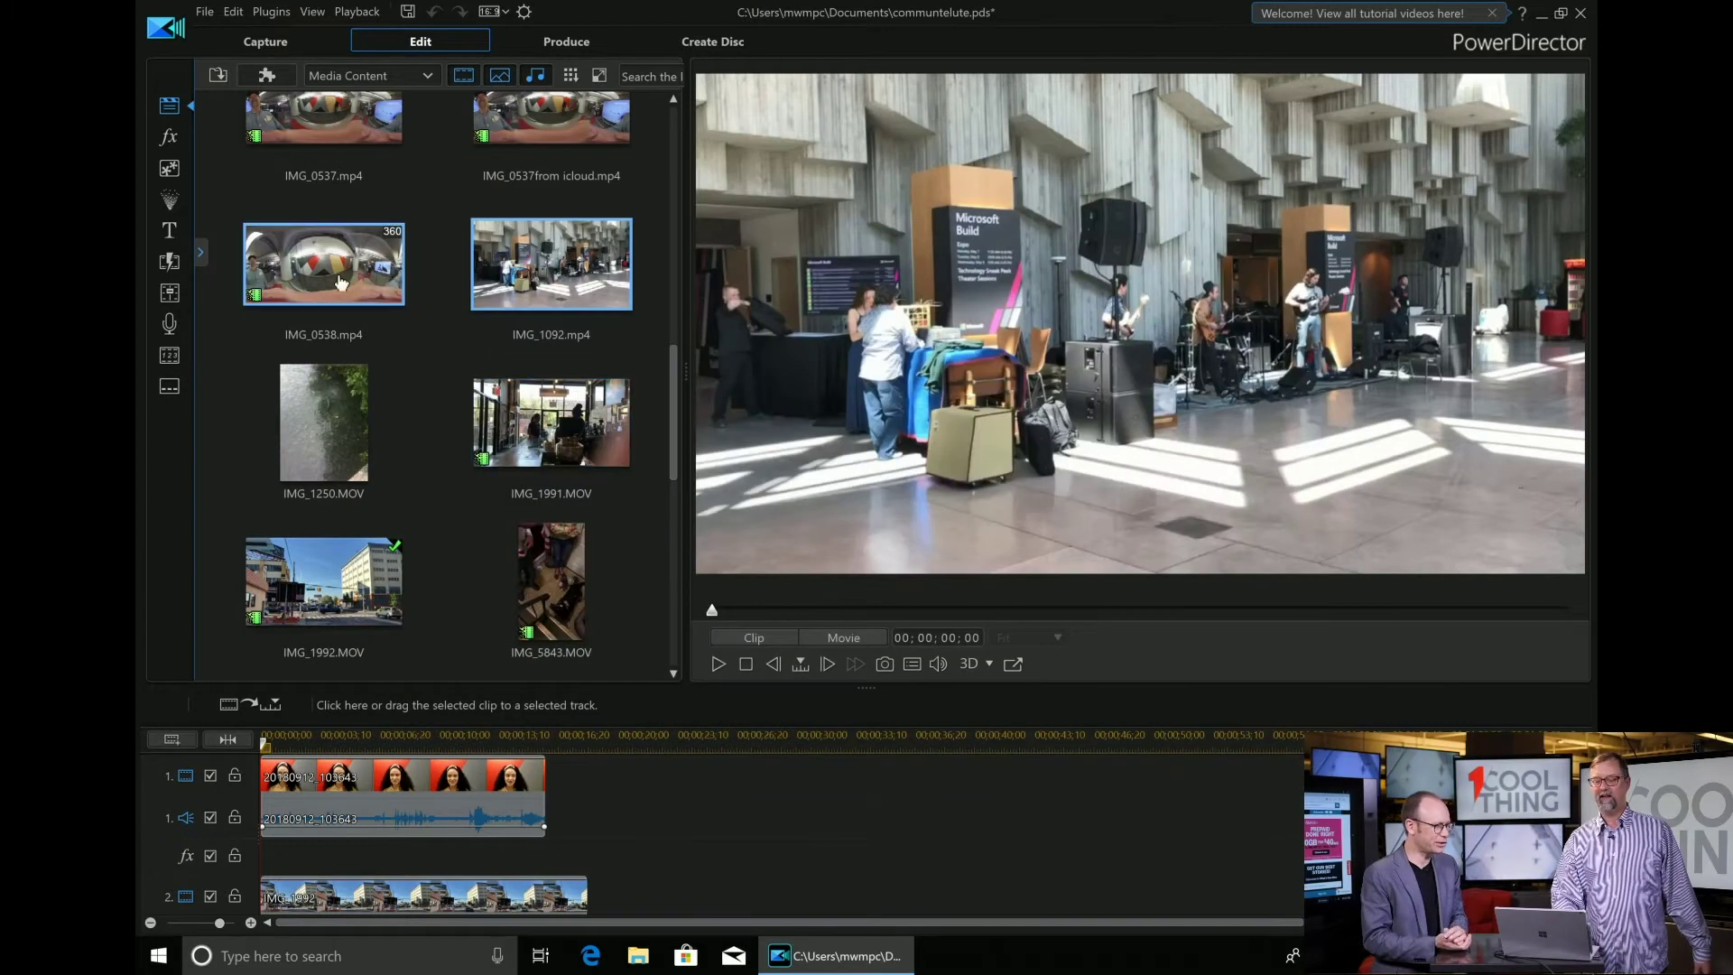
{"action": "left_click", "coordinate": [273, 11]}
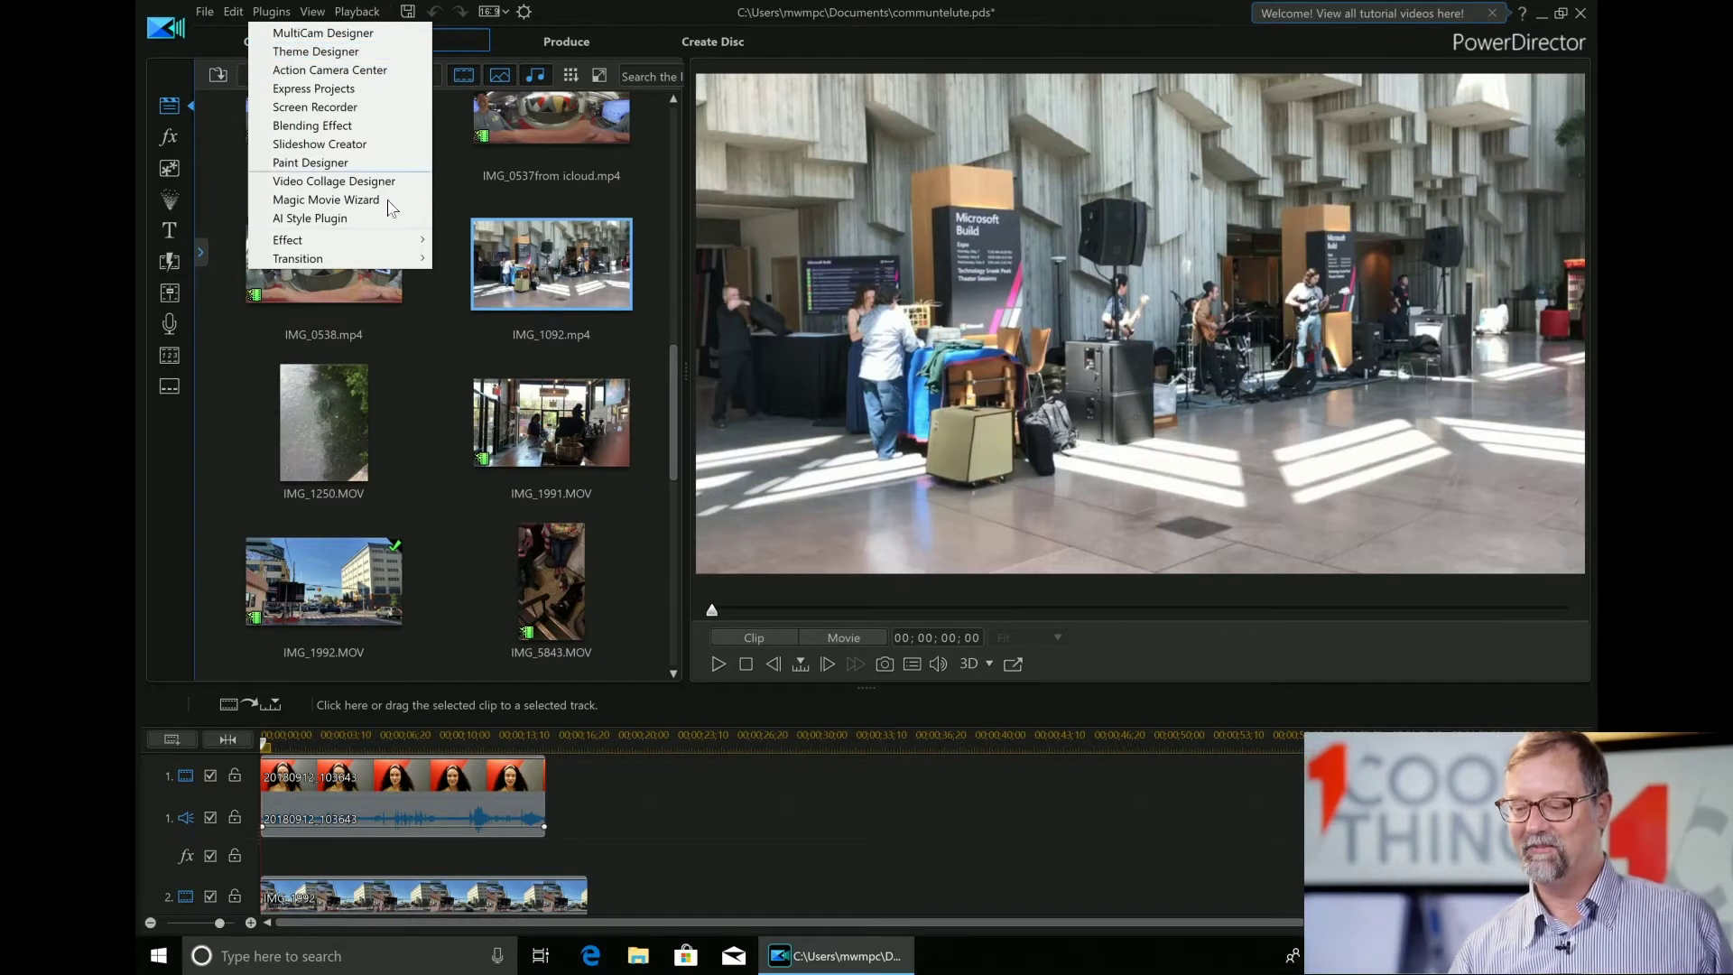
{"action": "left_click", "coordinate": [555, 426]}
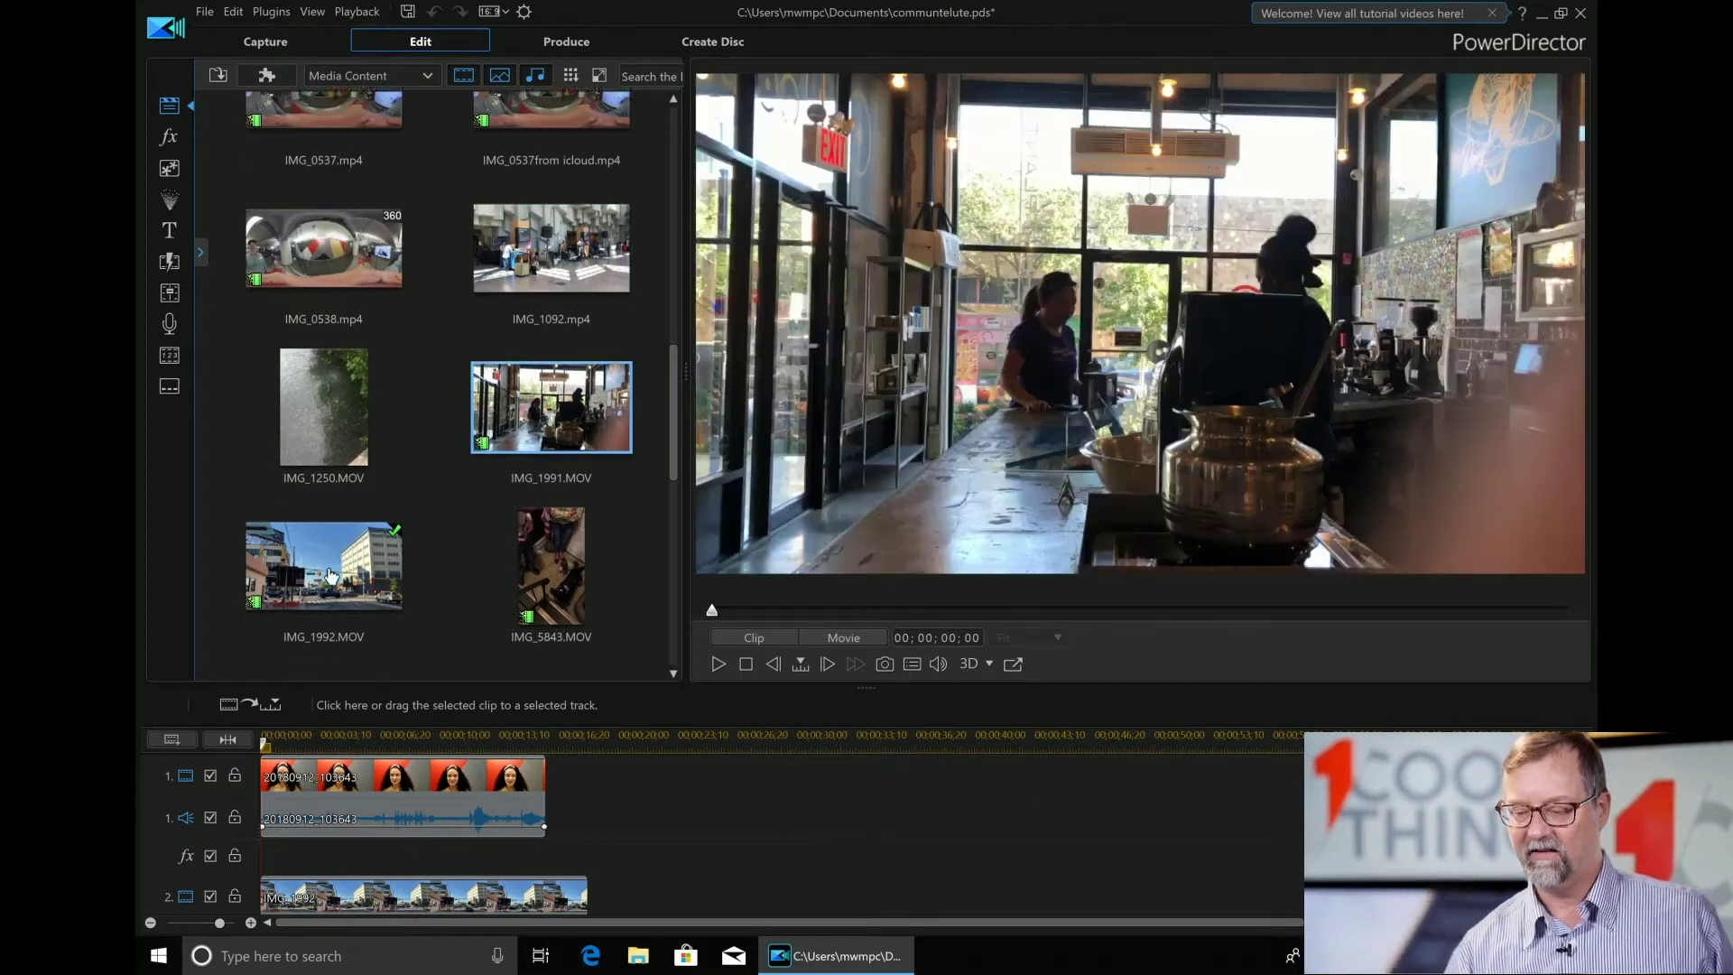
{"action": "left_click", "coordinate": [330, 575]}
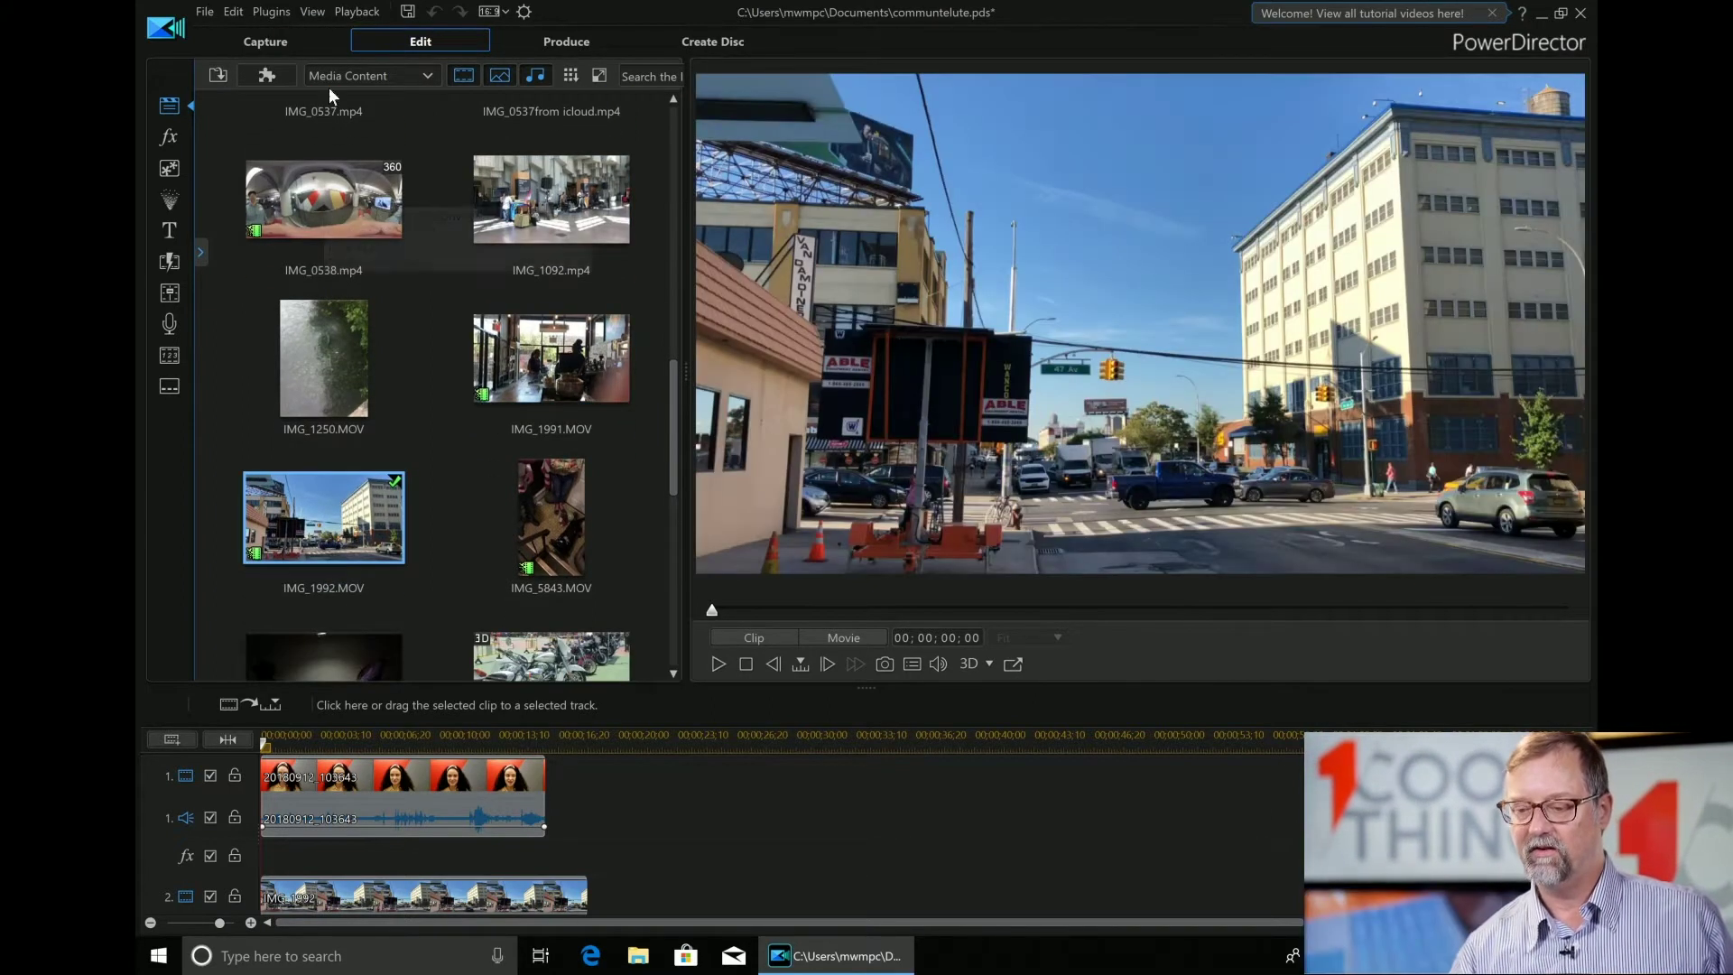
{"action": "left_click", "coordinate": [273, 13]}
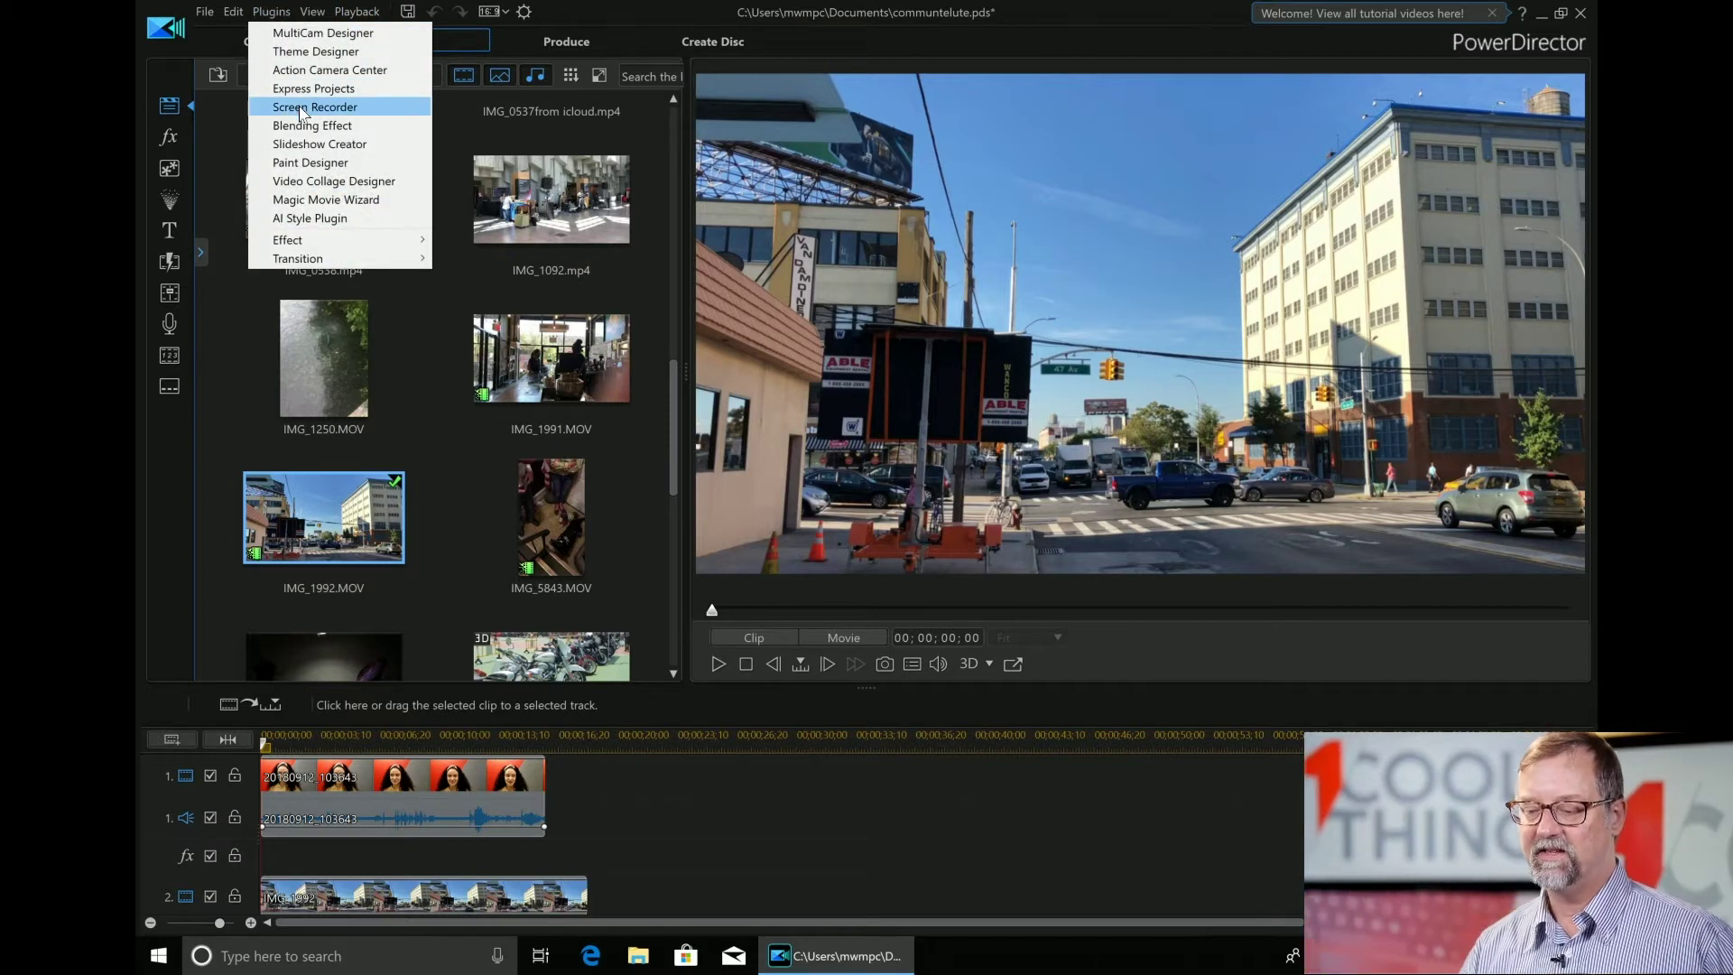
{"action": "left_click", "coordinate": [352, 222]}
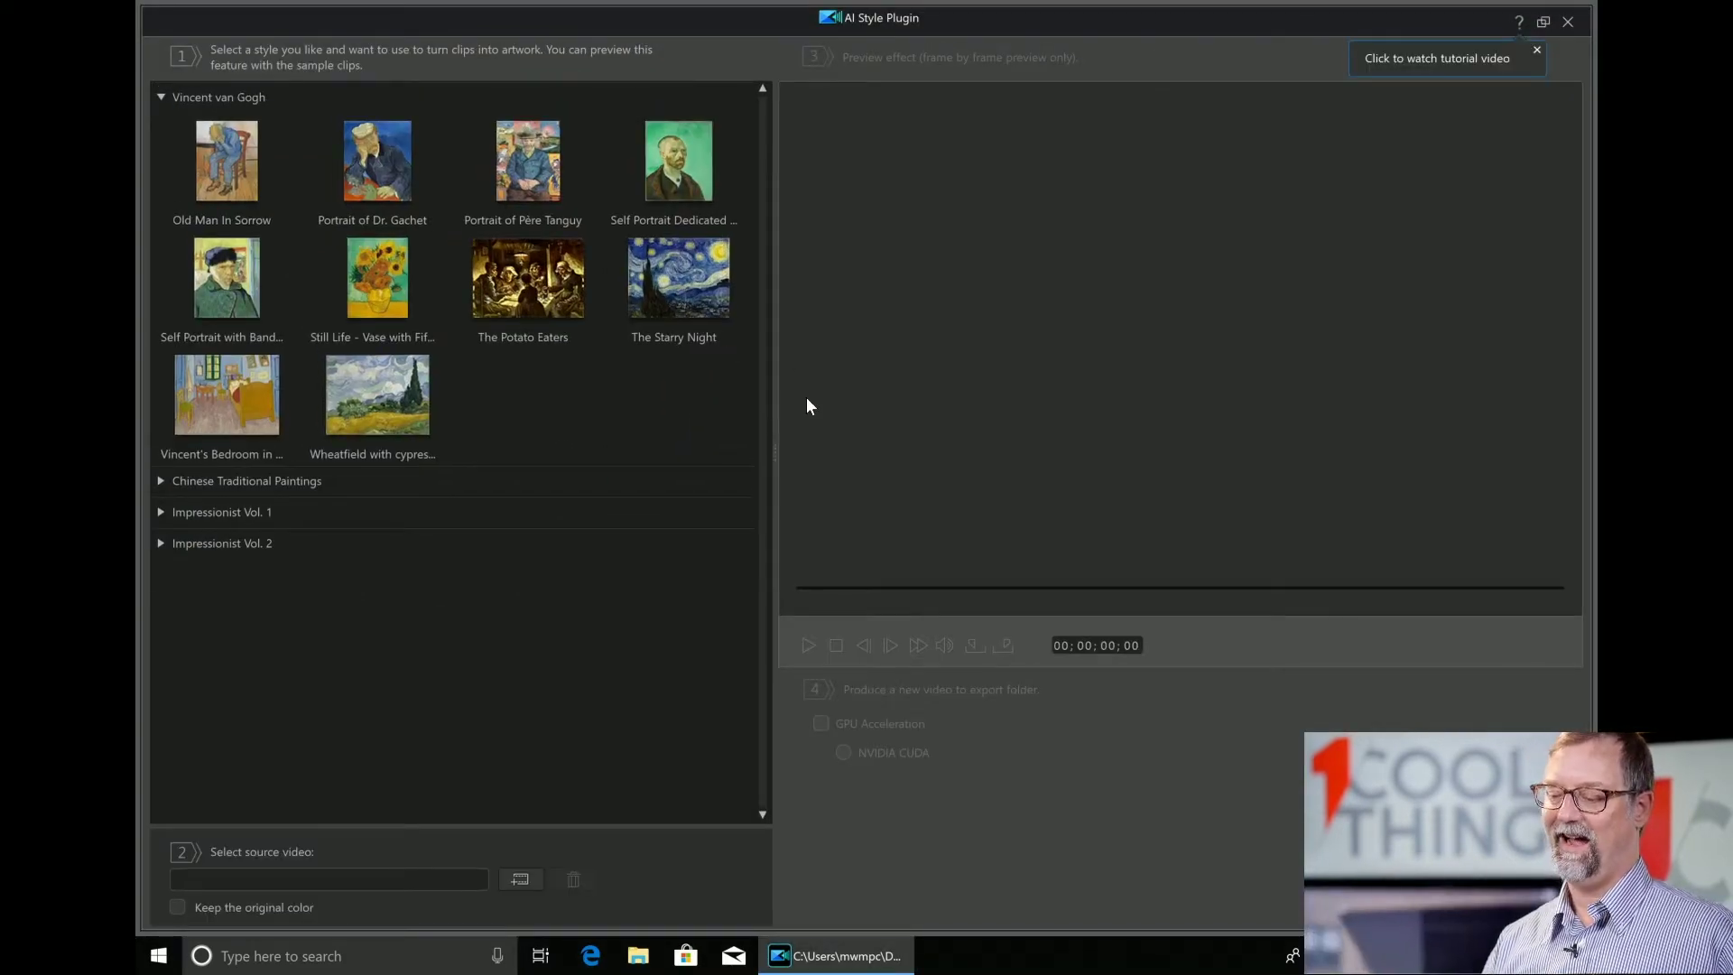
Load IMG_1992.MOV from the Media Room as source video and apply The Starry Night style.
{"action": "left_click", "coordinate": [521, 880]}
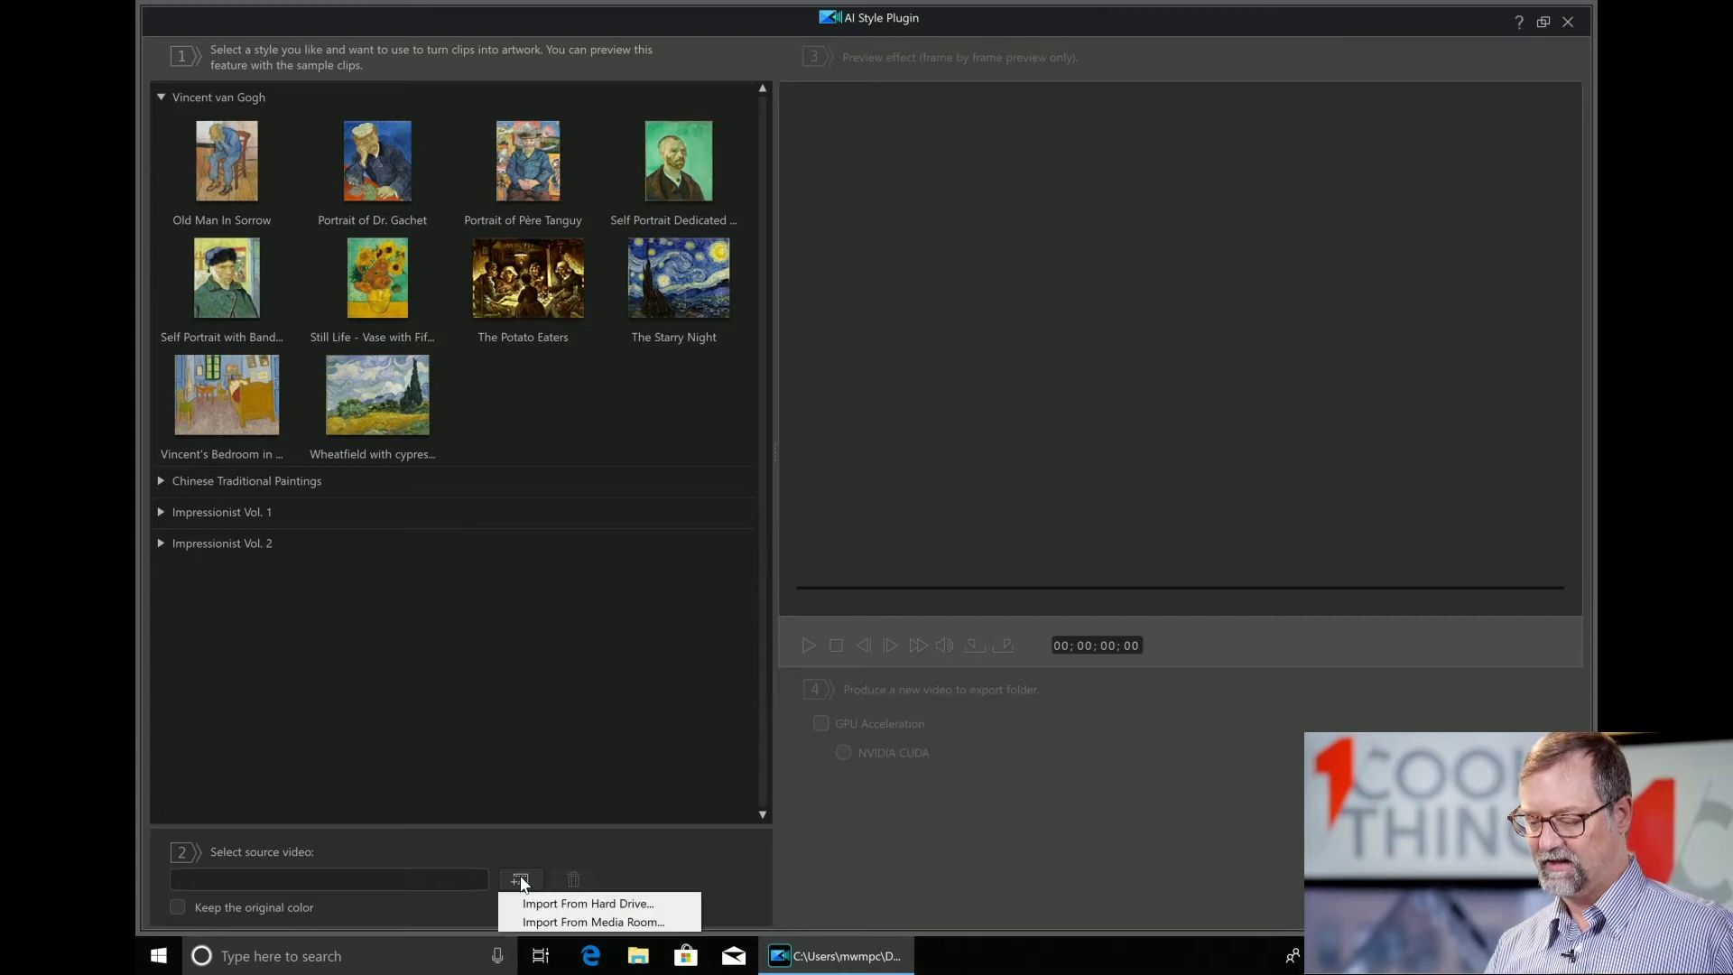
{"action": "left_click", "coordinate": [590, 921]}
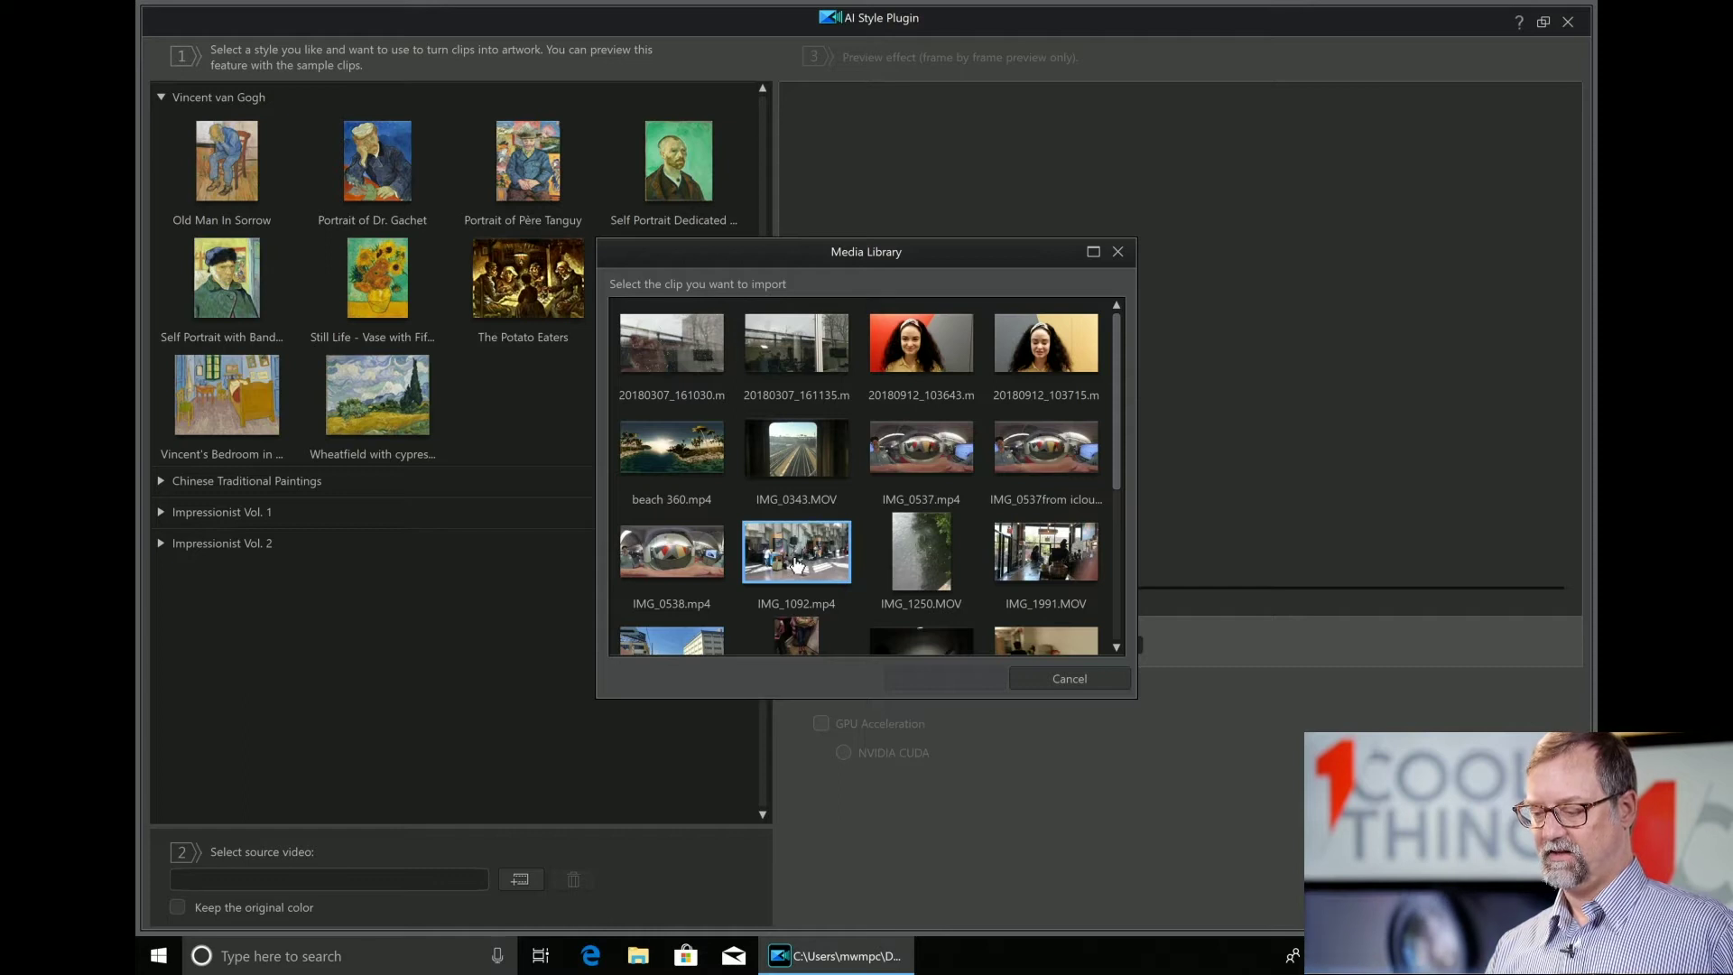
{"action": "scroll", "coordinate": [758, 568], "scroll_direction": "down", "scroll_amount": 3}
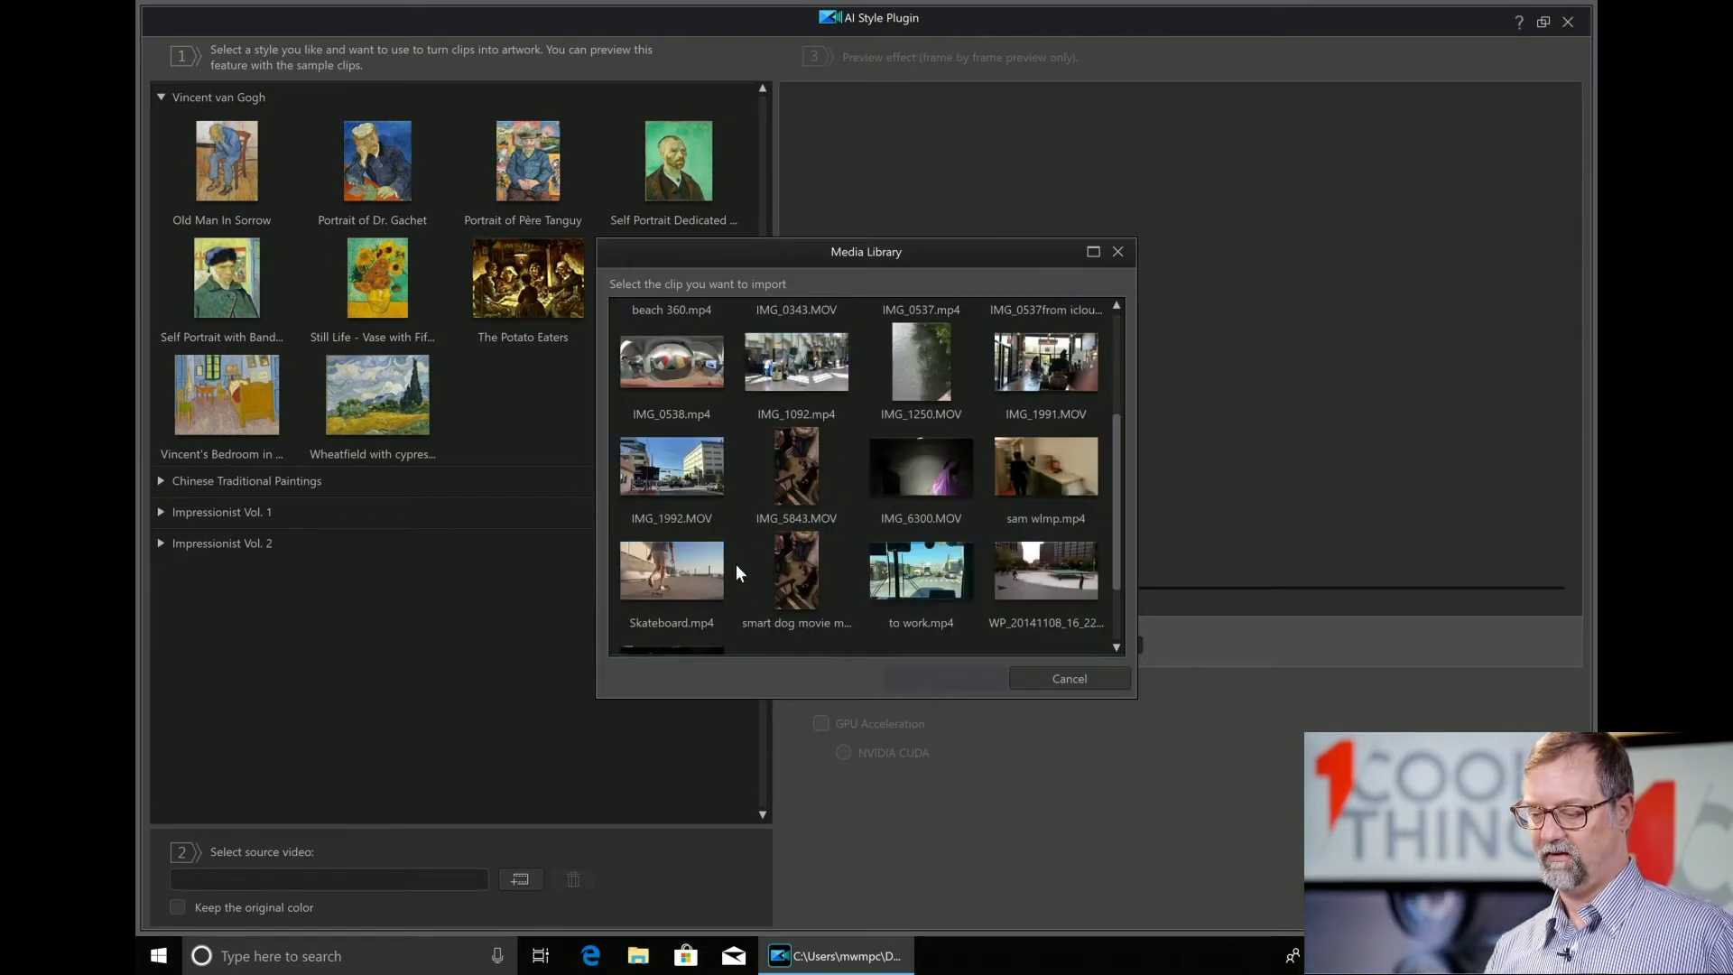
{"action": "left_click", "coordinate": [691, 467]}
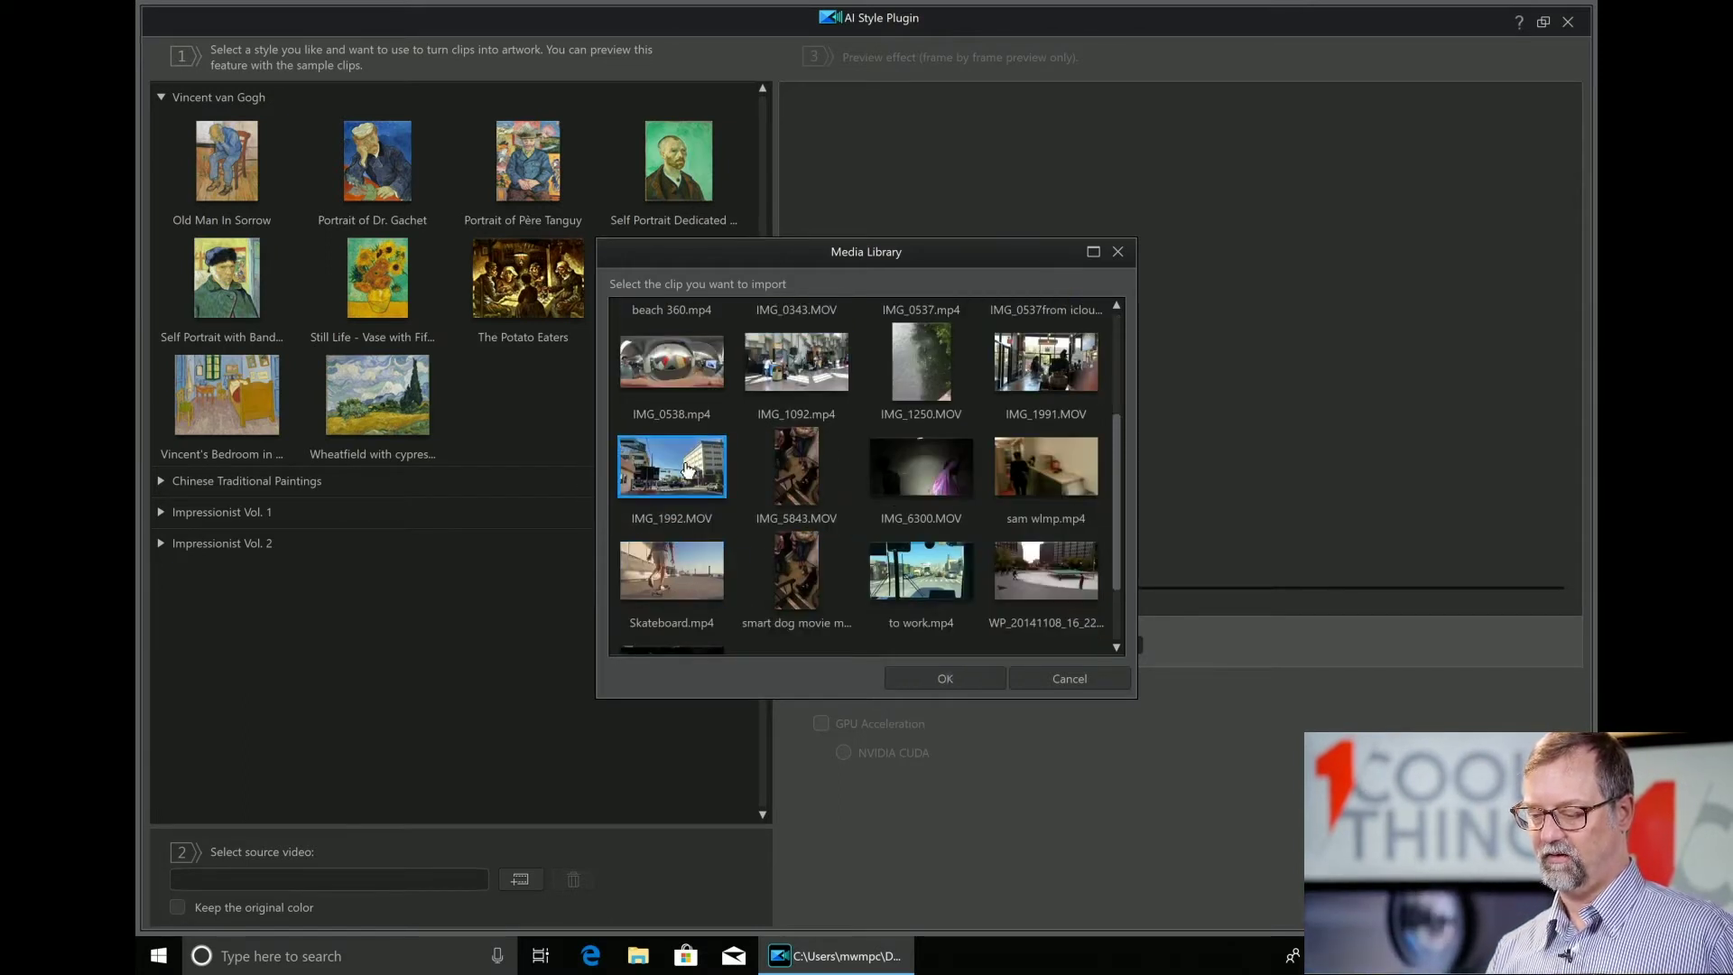
{"action": "left_click", "coordinate": [935, 677]}
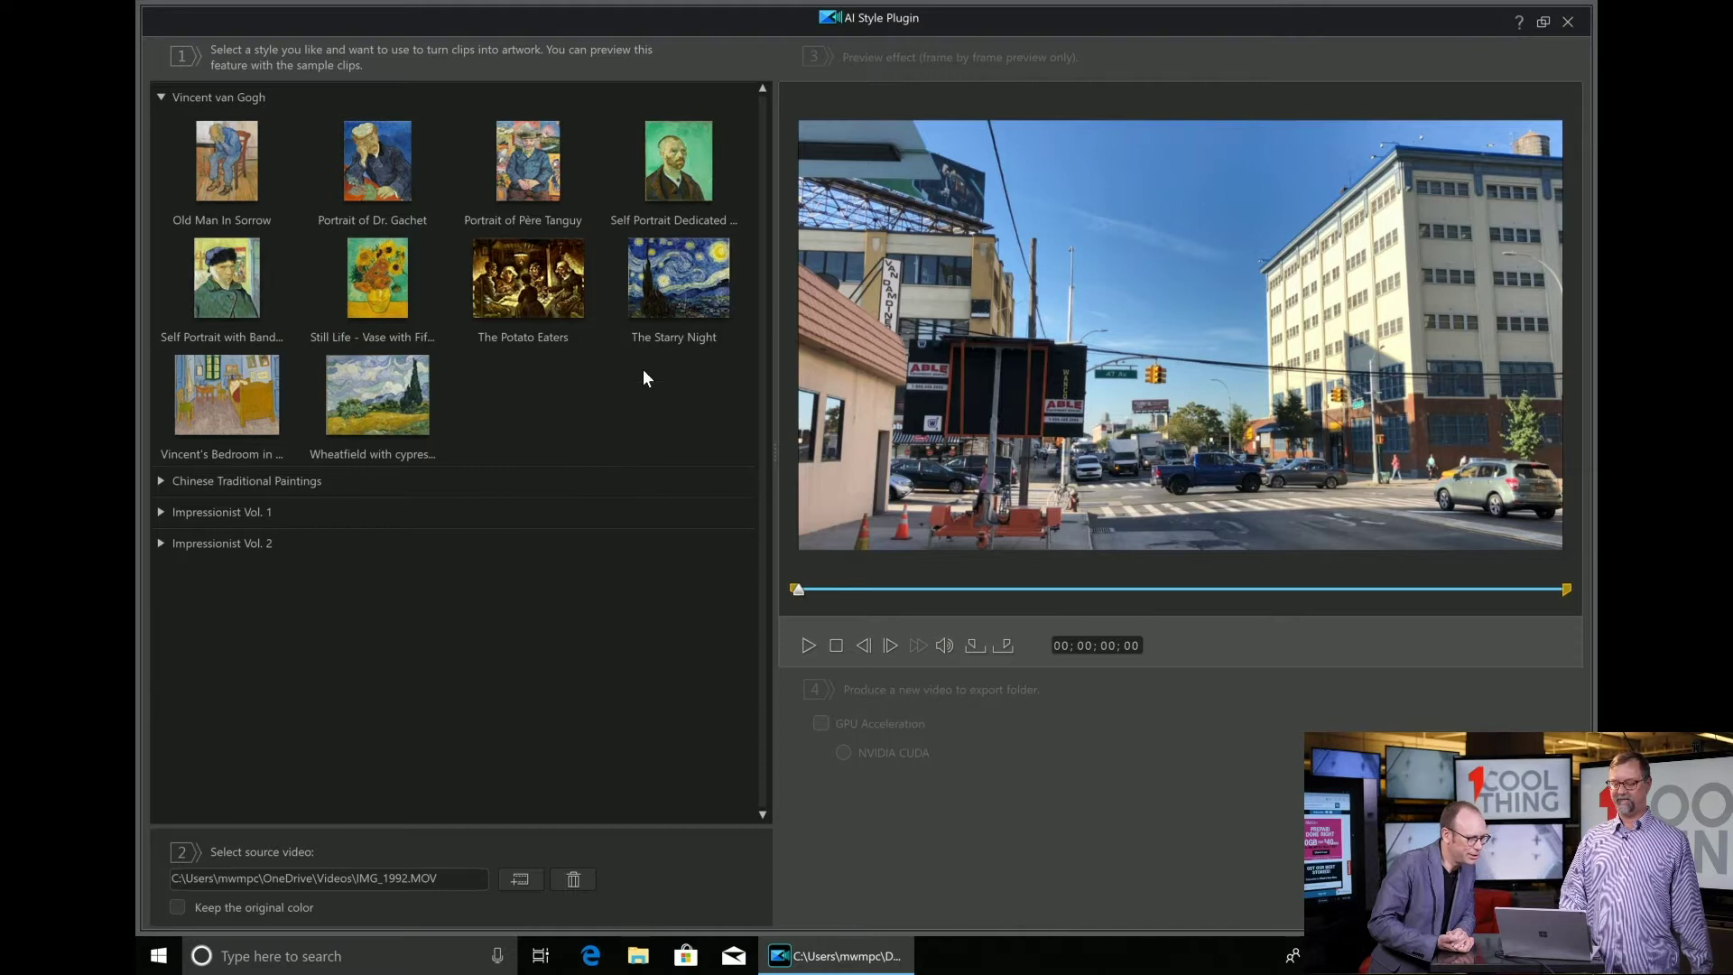
{"action": "left_click", "coordinate": [686, 283]}
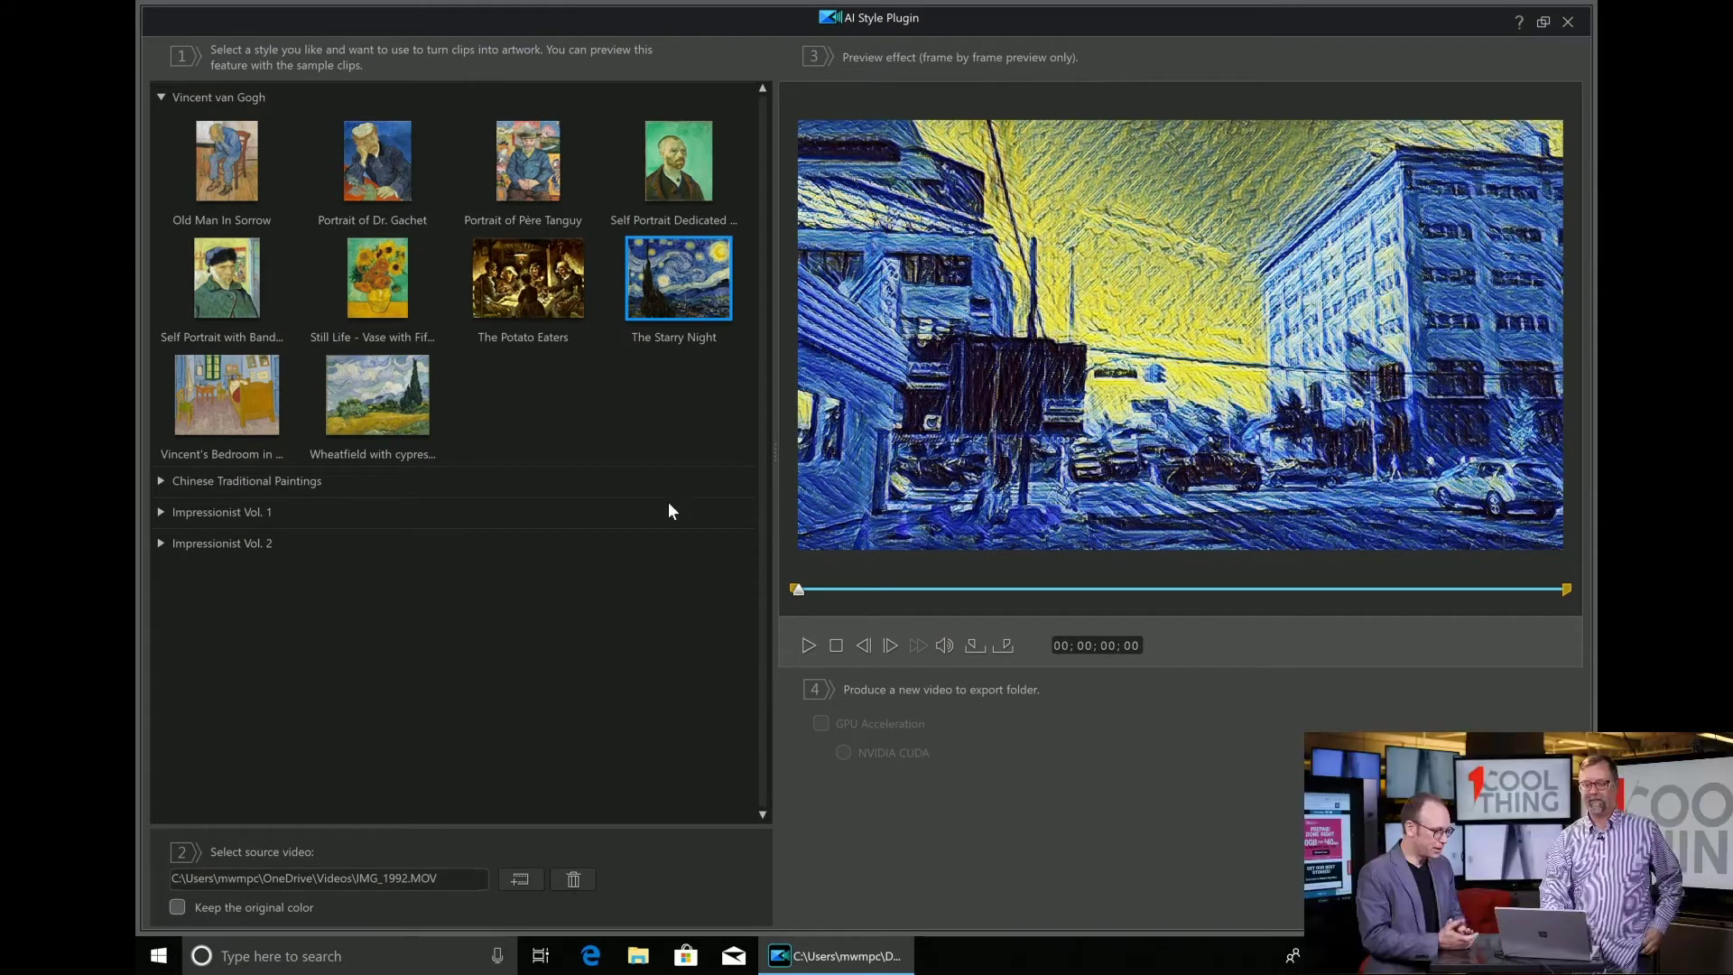
Play back the Starry Night preview, cancel the style render and close the AI Style Plugin.
{"action": "left_click", "coordinate": [809, 646]}
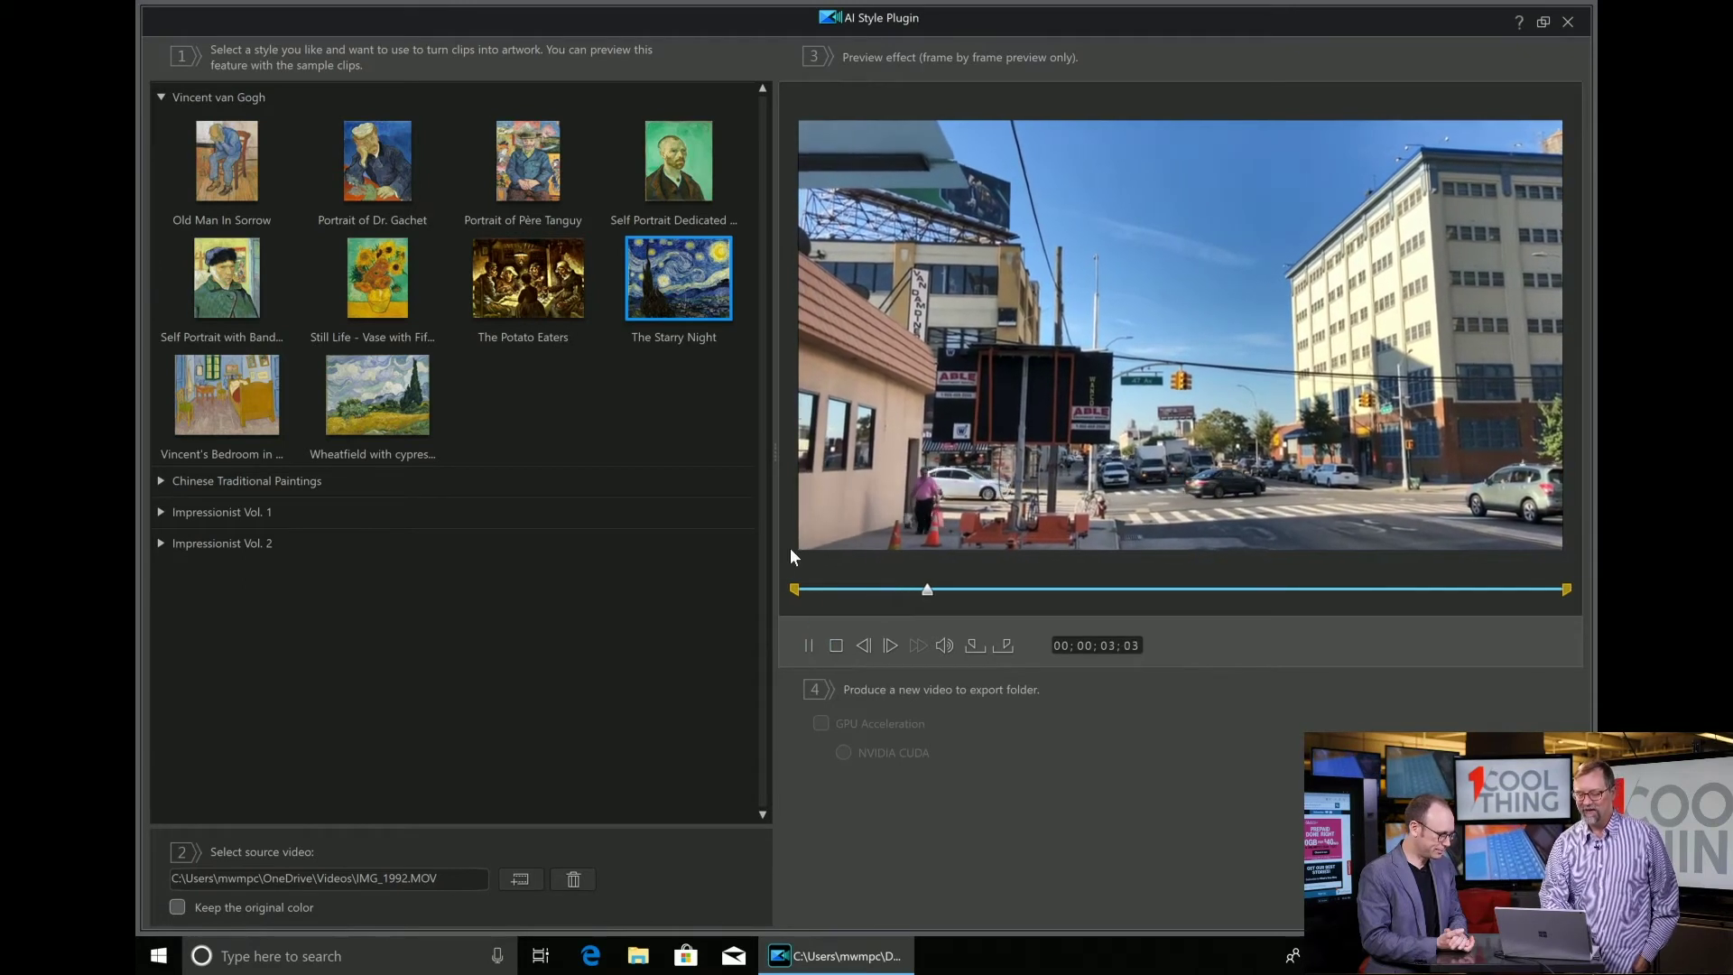
{"action": "left_click", "coordinate": [839, 646]}
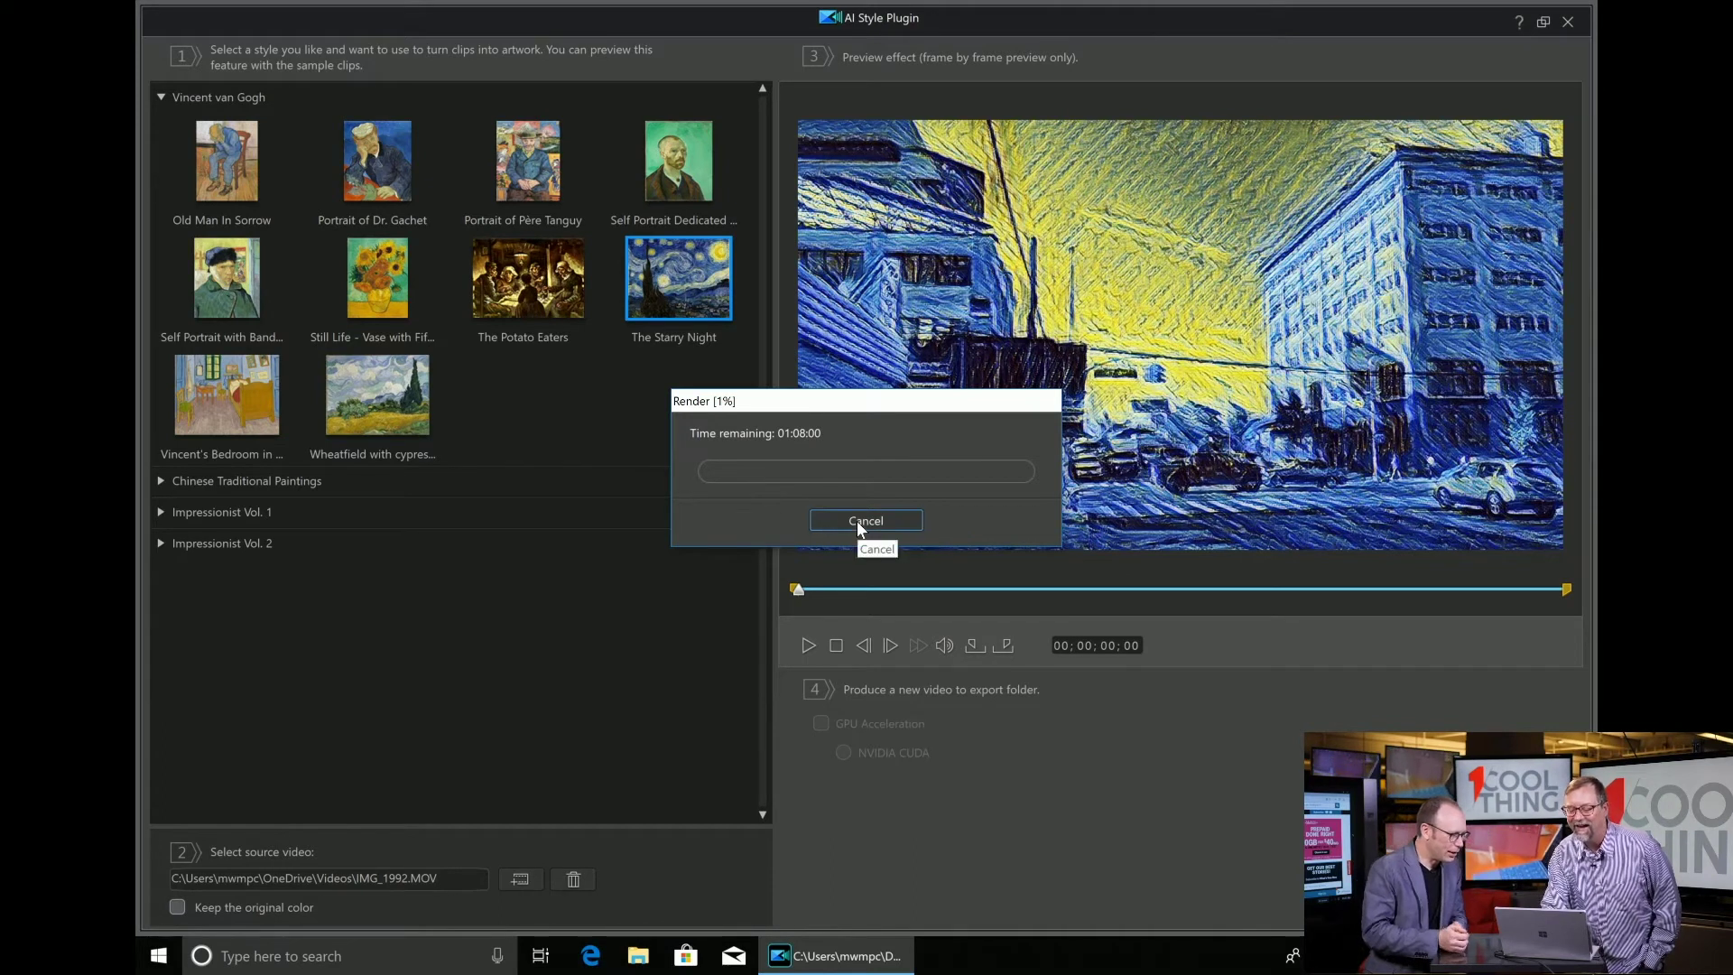
{"action": "left_click", "coordinate": [857, 521]}
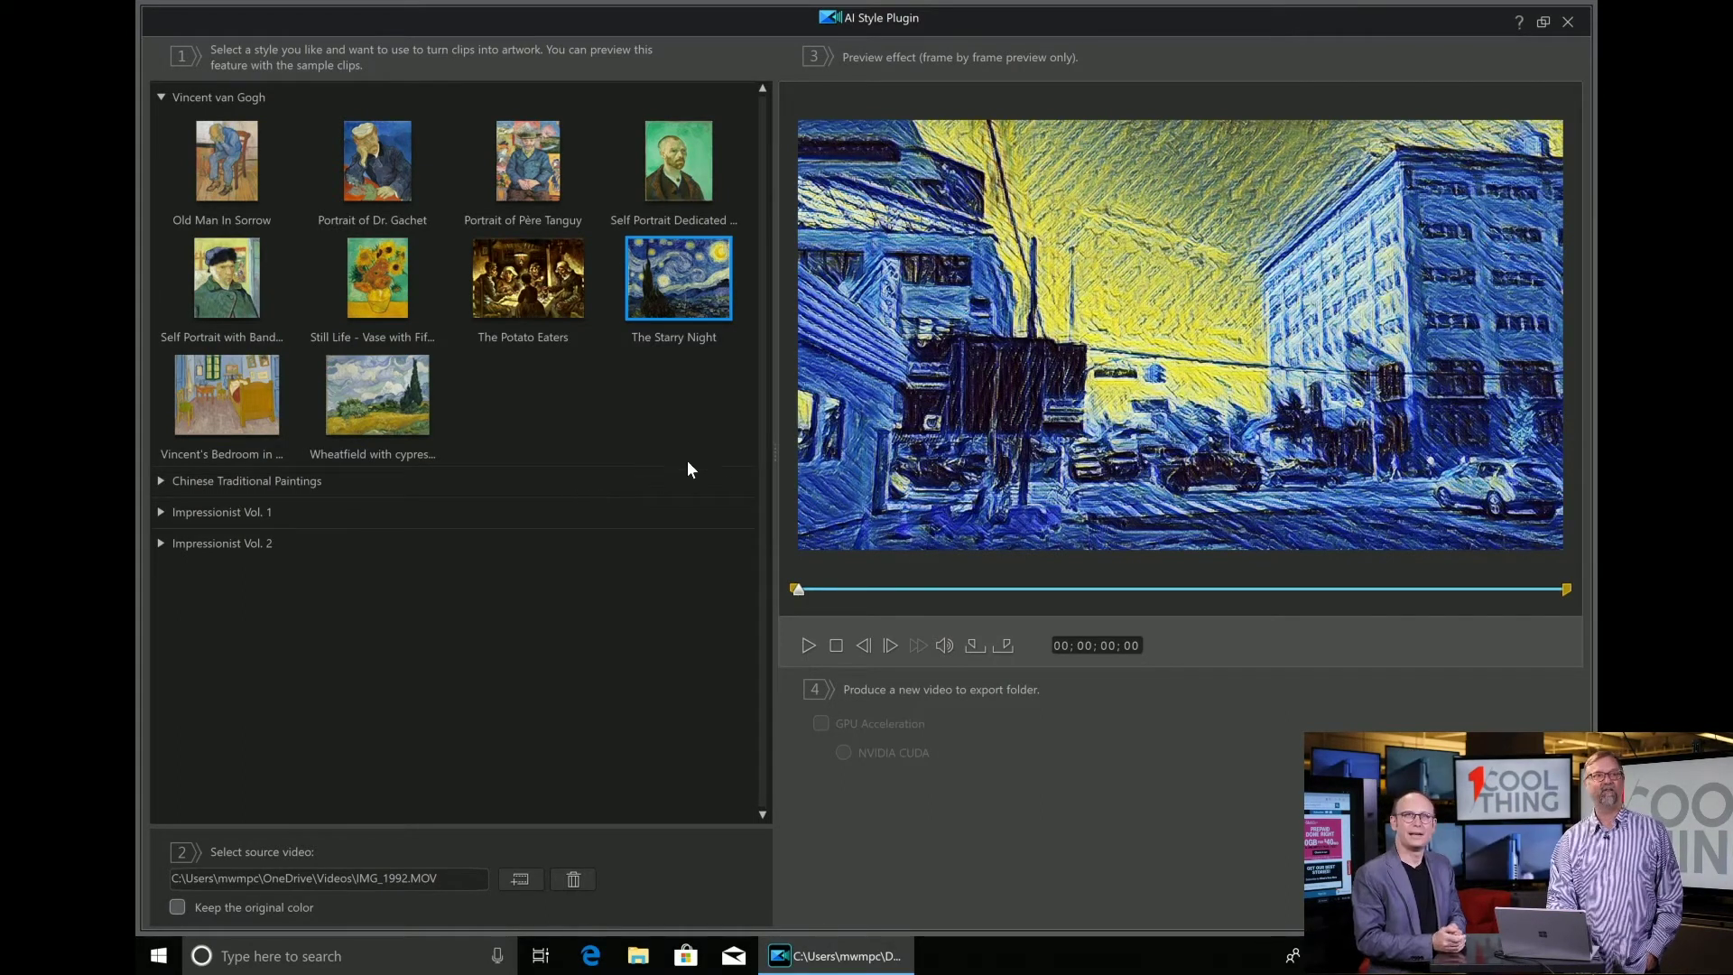
{"action": "left_click", "coordinate": [1568, 22]}
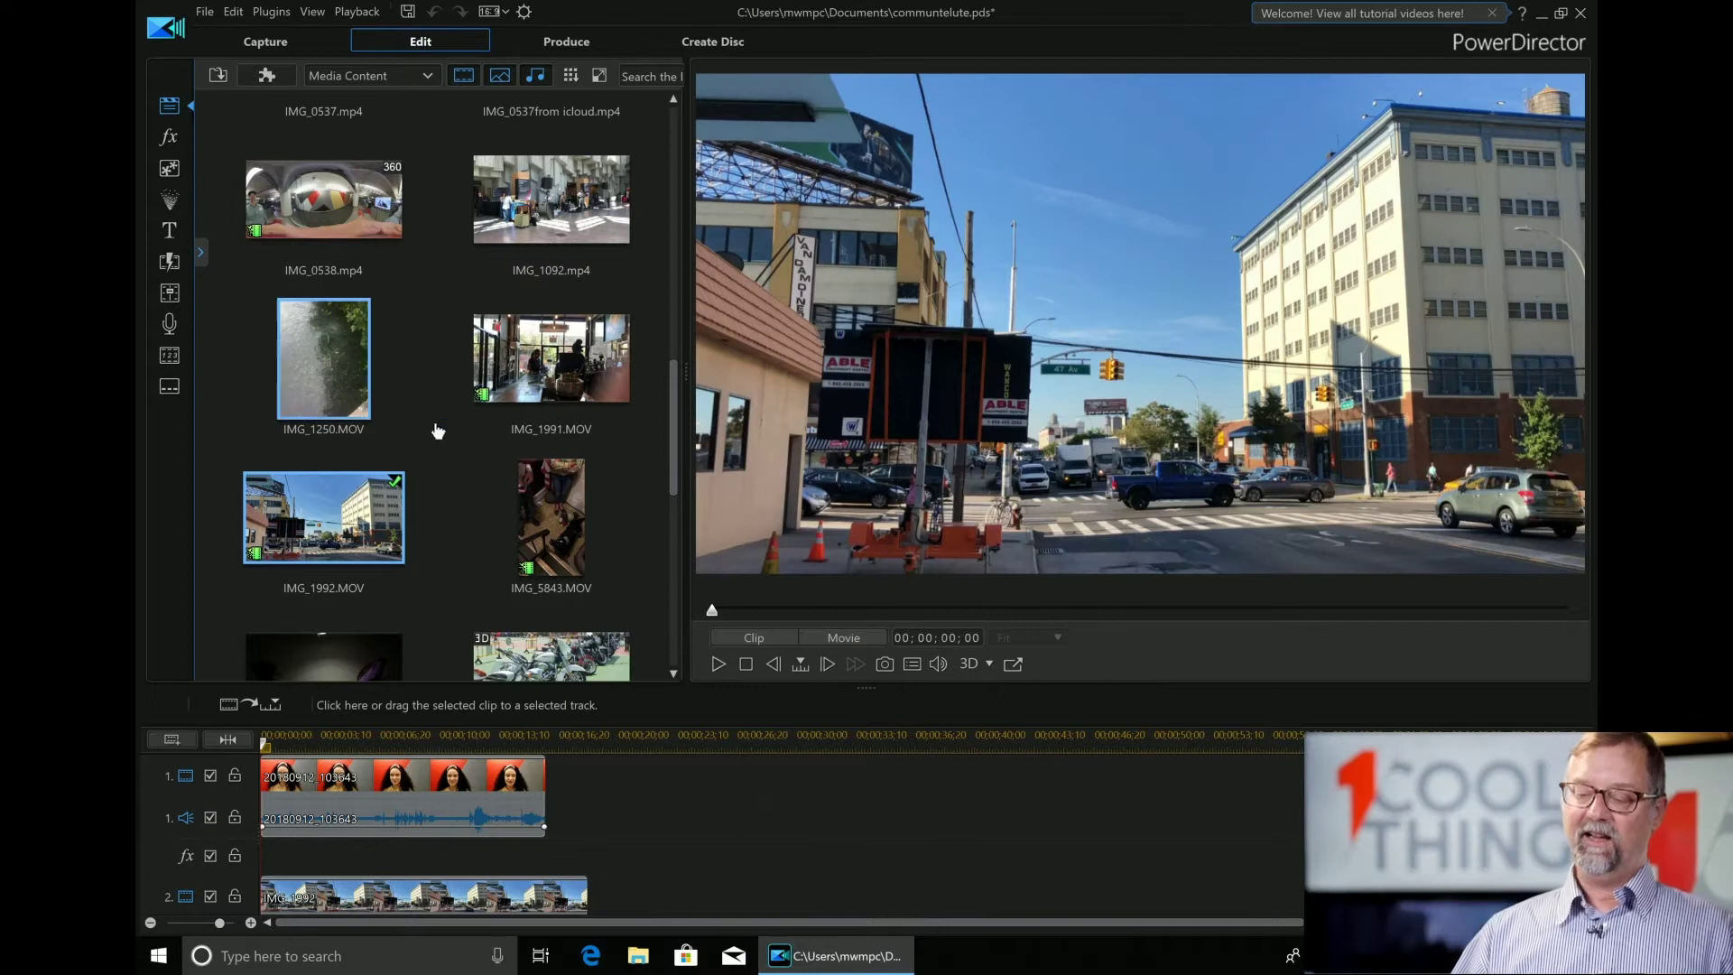
Drag 20180307_161135.mp4 onto track 1 right after clip 20180912_103643.
{"action": "scroll", "coordinate": [437, 430], "scroll_direction": "up", "scroll_amount": 1}
{"action": "scroll", "coordinate": [437, 430], "scroll_direction": "up", "scroll_amount": 15}
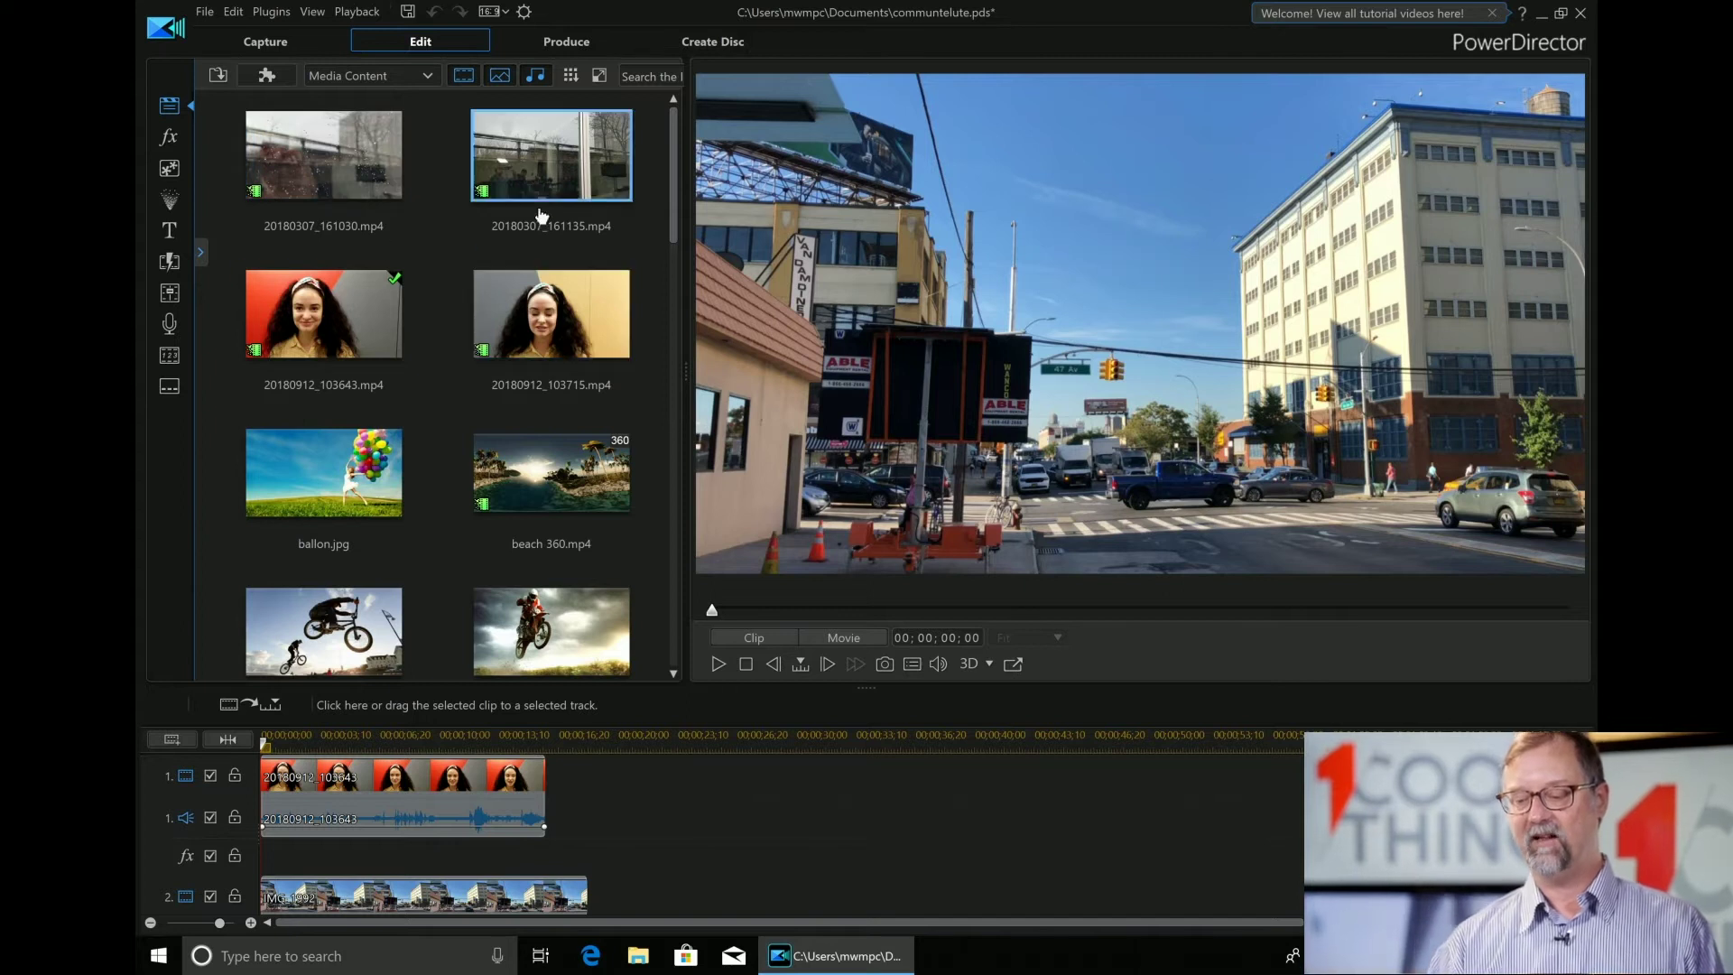
{"action": "left_click_drag", "start_coordinate": [546, 215], "coordinate": [603, 785]}
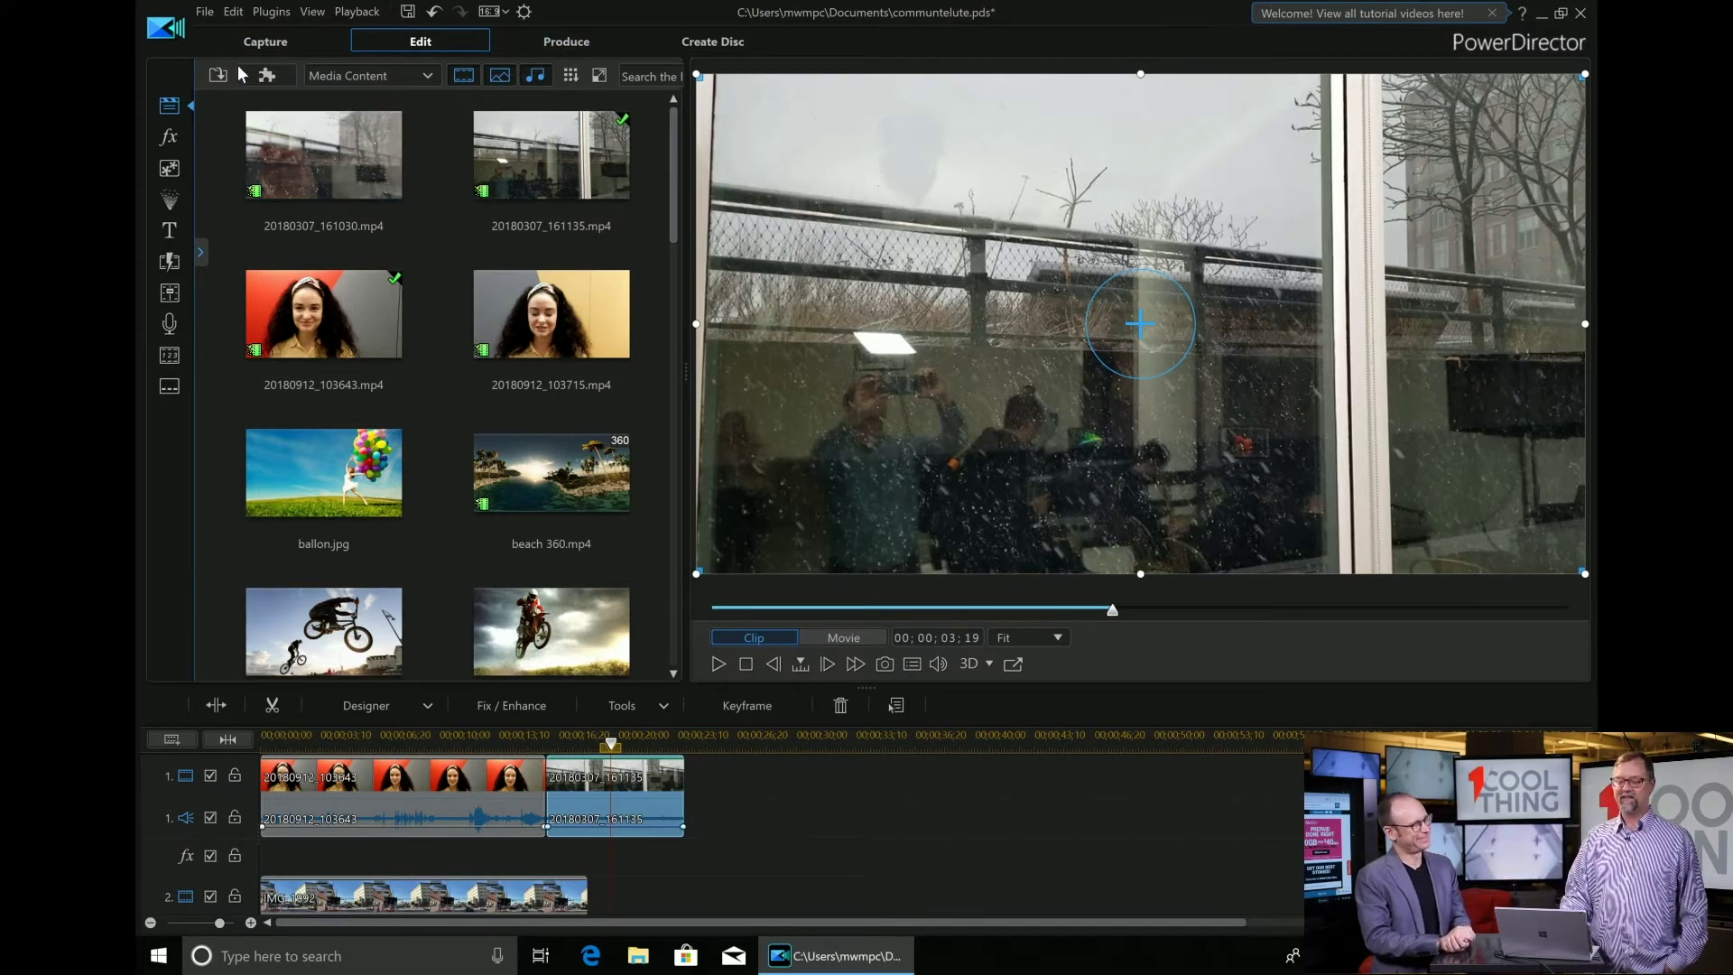
Locate and preview IMG_1992.MOV, then place it on track 1 starting at 00;00;29;04.
{"action": "scroll", "coordinate": [476, 425], "scroll_direction": "down", "scroll_amount": 10}
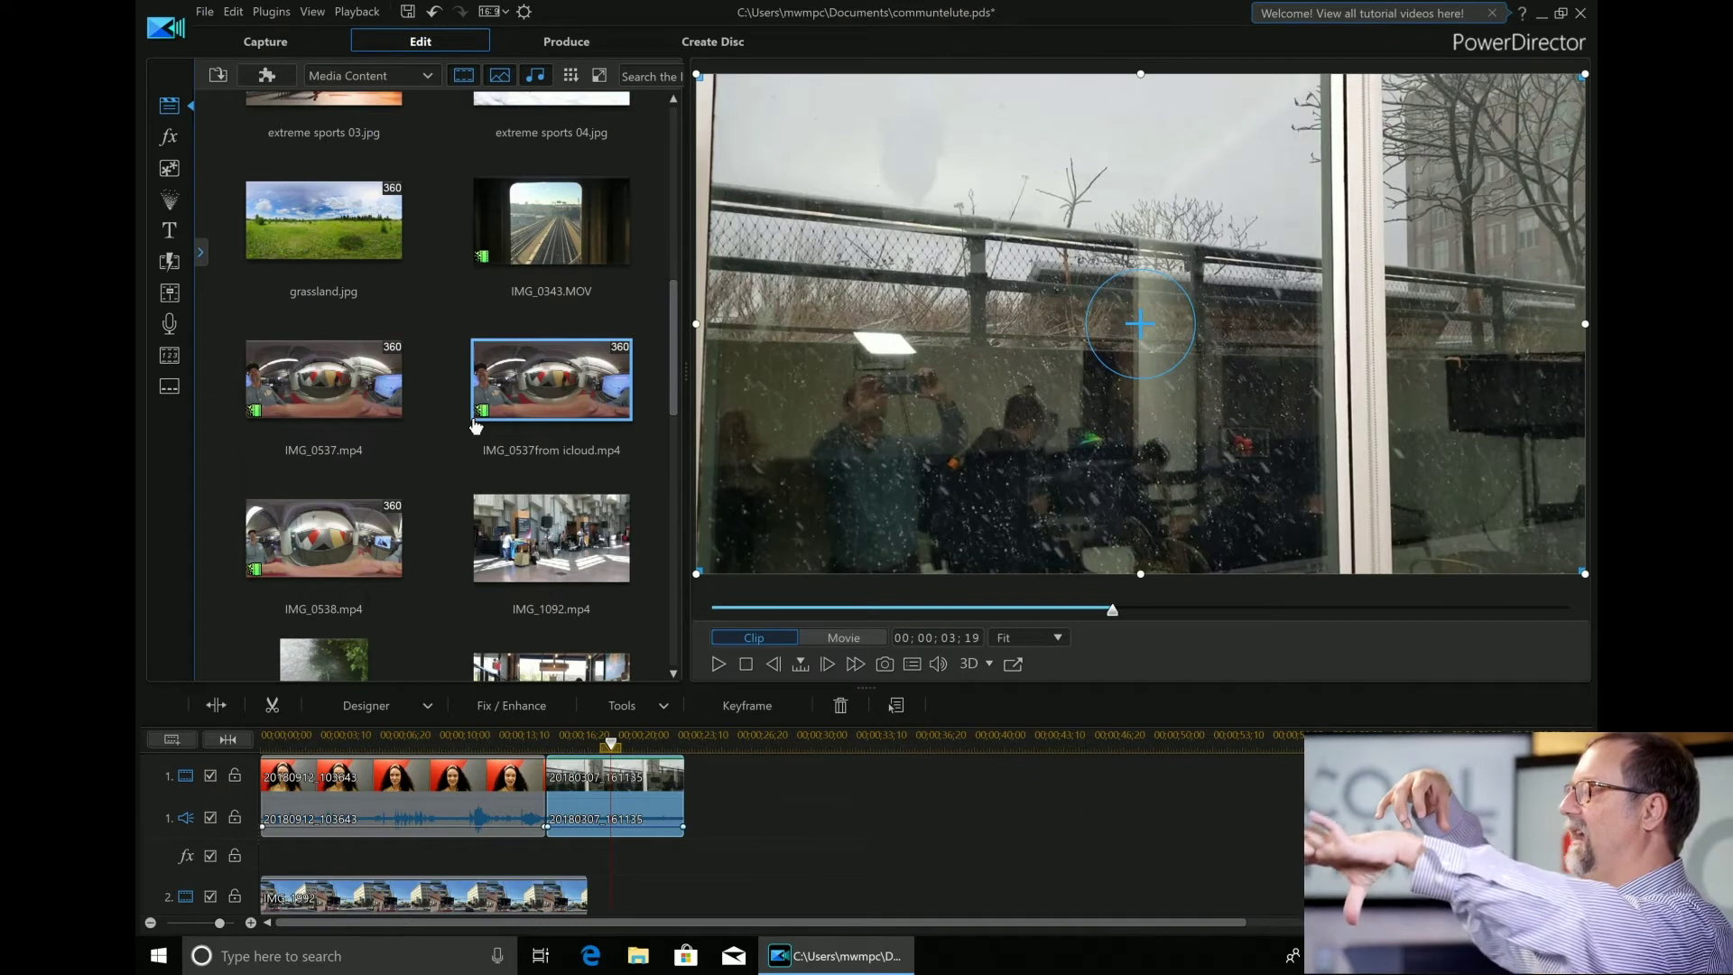
{"action": "key", "text": "Left"}
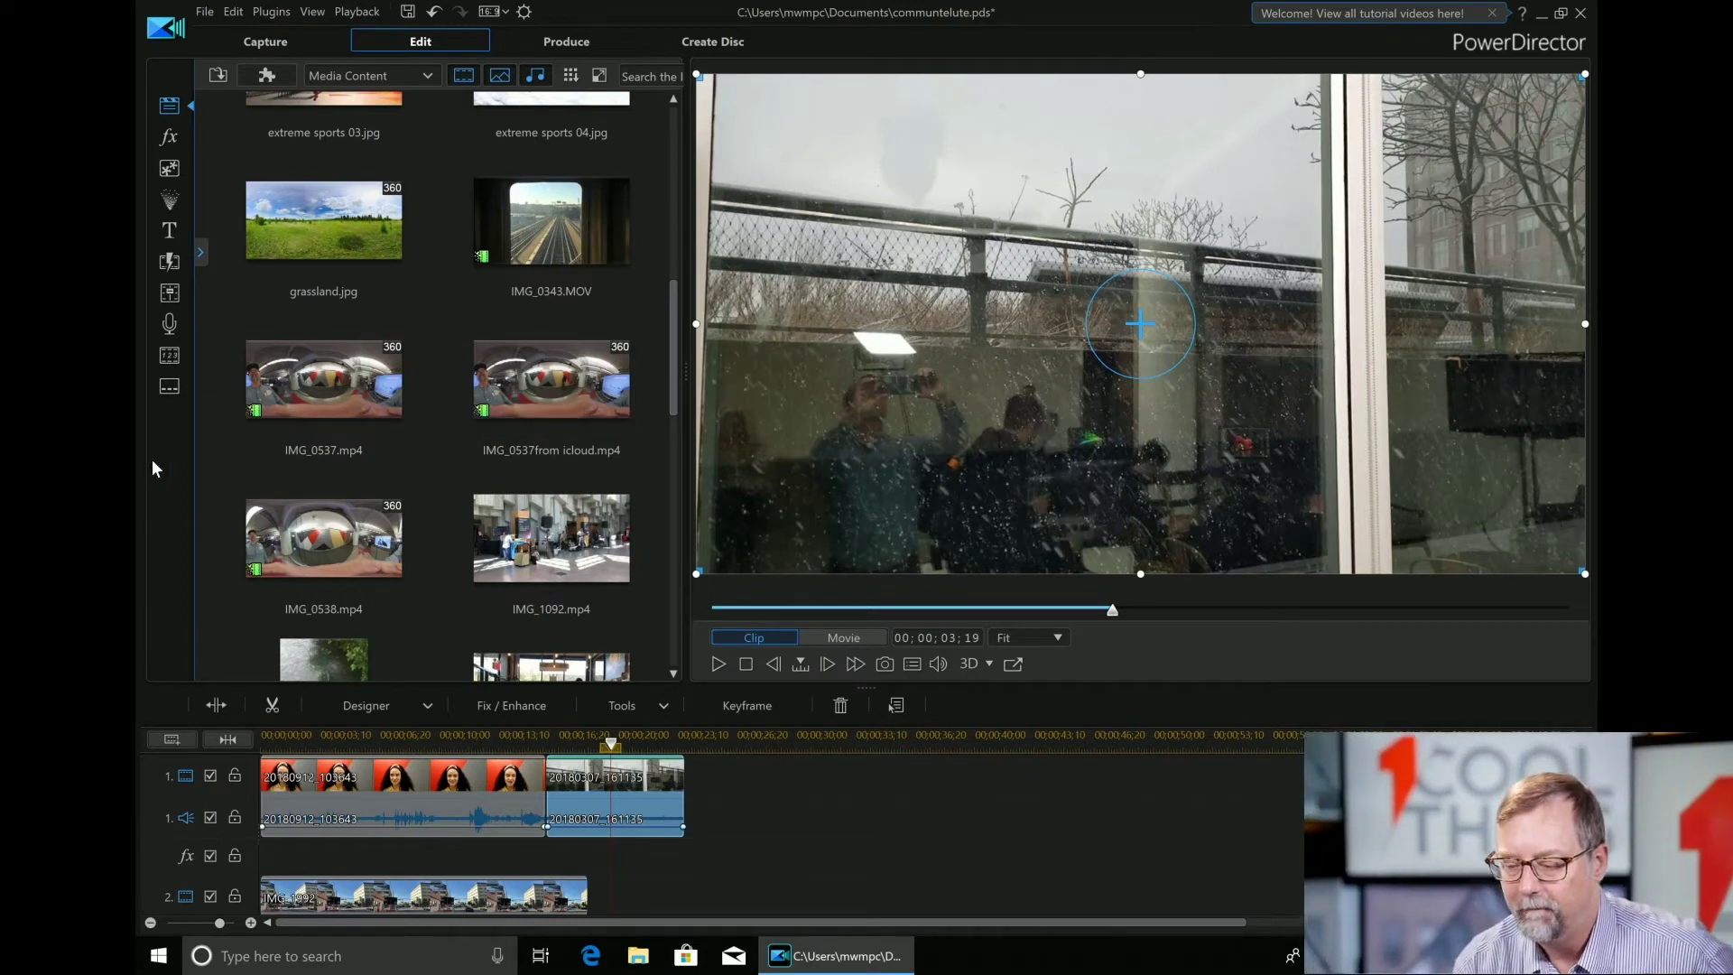
{"action": "key", "text": "Down"}
{"action": "key", "text": "Right"}
{"action": "scroll", "coordinate": [471, 534], "scroll_direction": "down", "scroll_amount": 1}
{"action": "key", "text": "Down"}
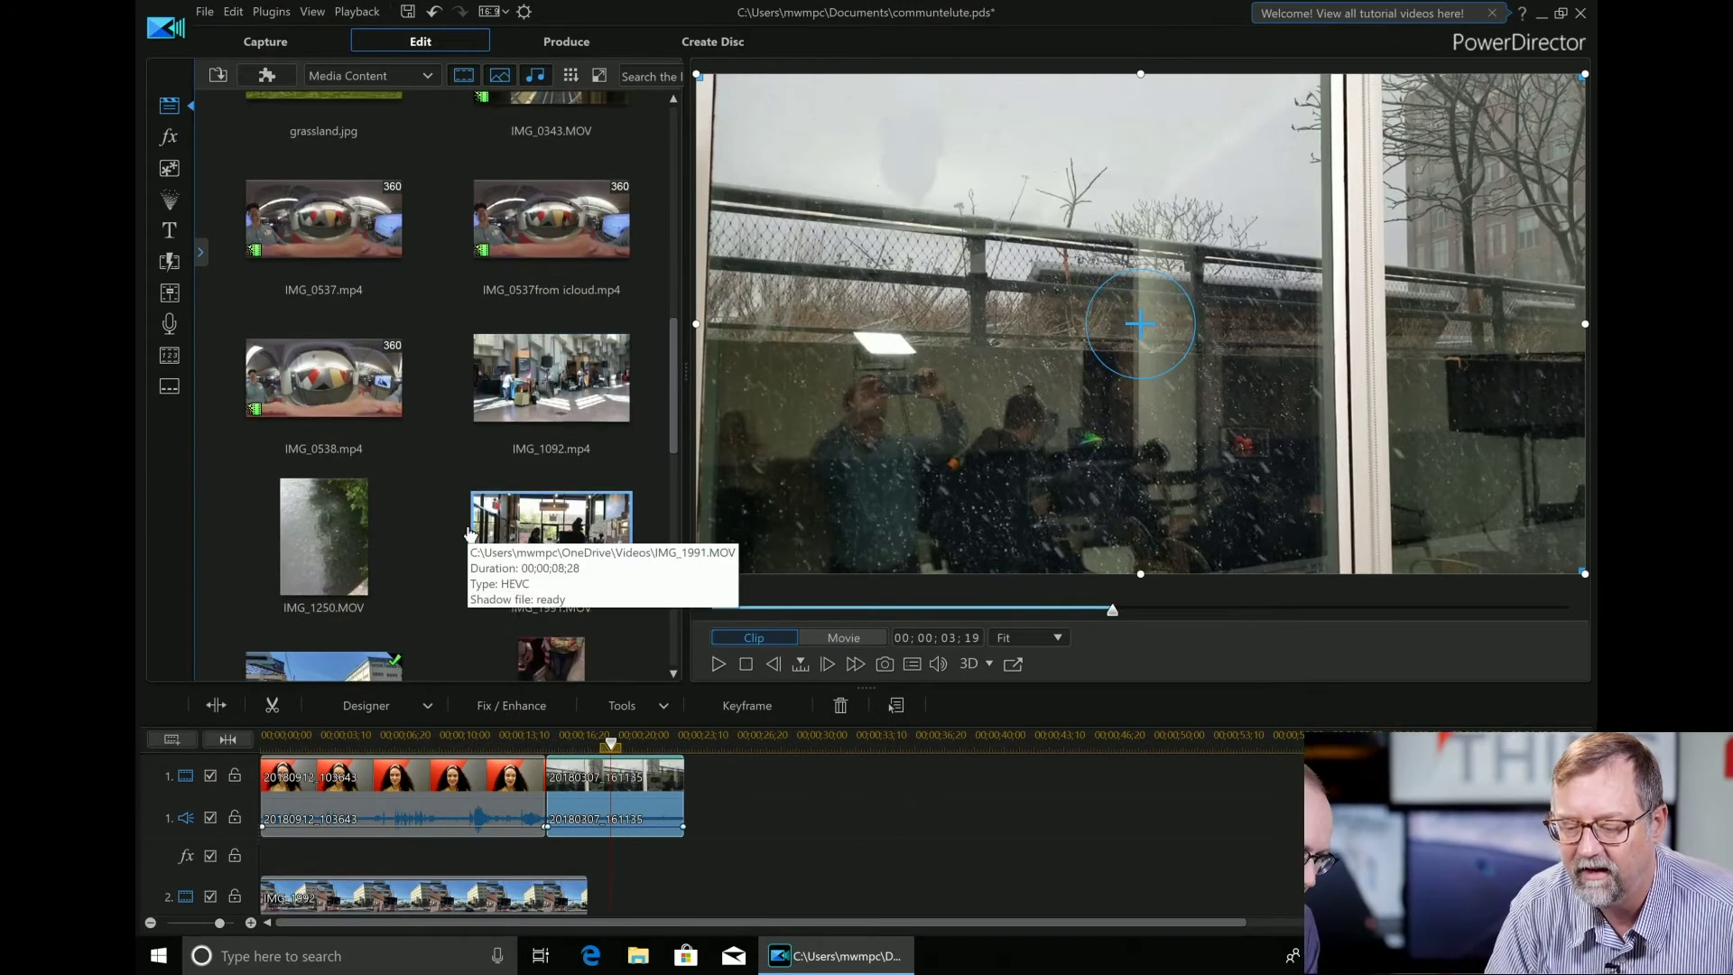
{"action": "scroll", "coordinate": [470, 534], "scroll_direction": "down", "scroll_amount": 3}
{"action": "scroll", "coordinate": [470, 535], "scroll_direction": "down", "scroll_amount": 1}
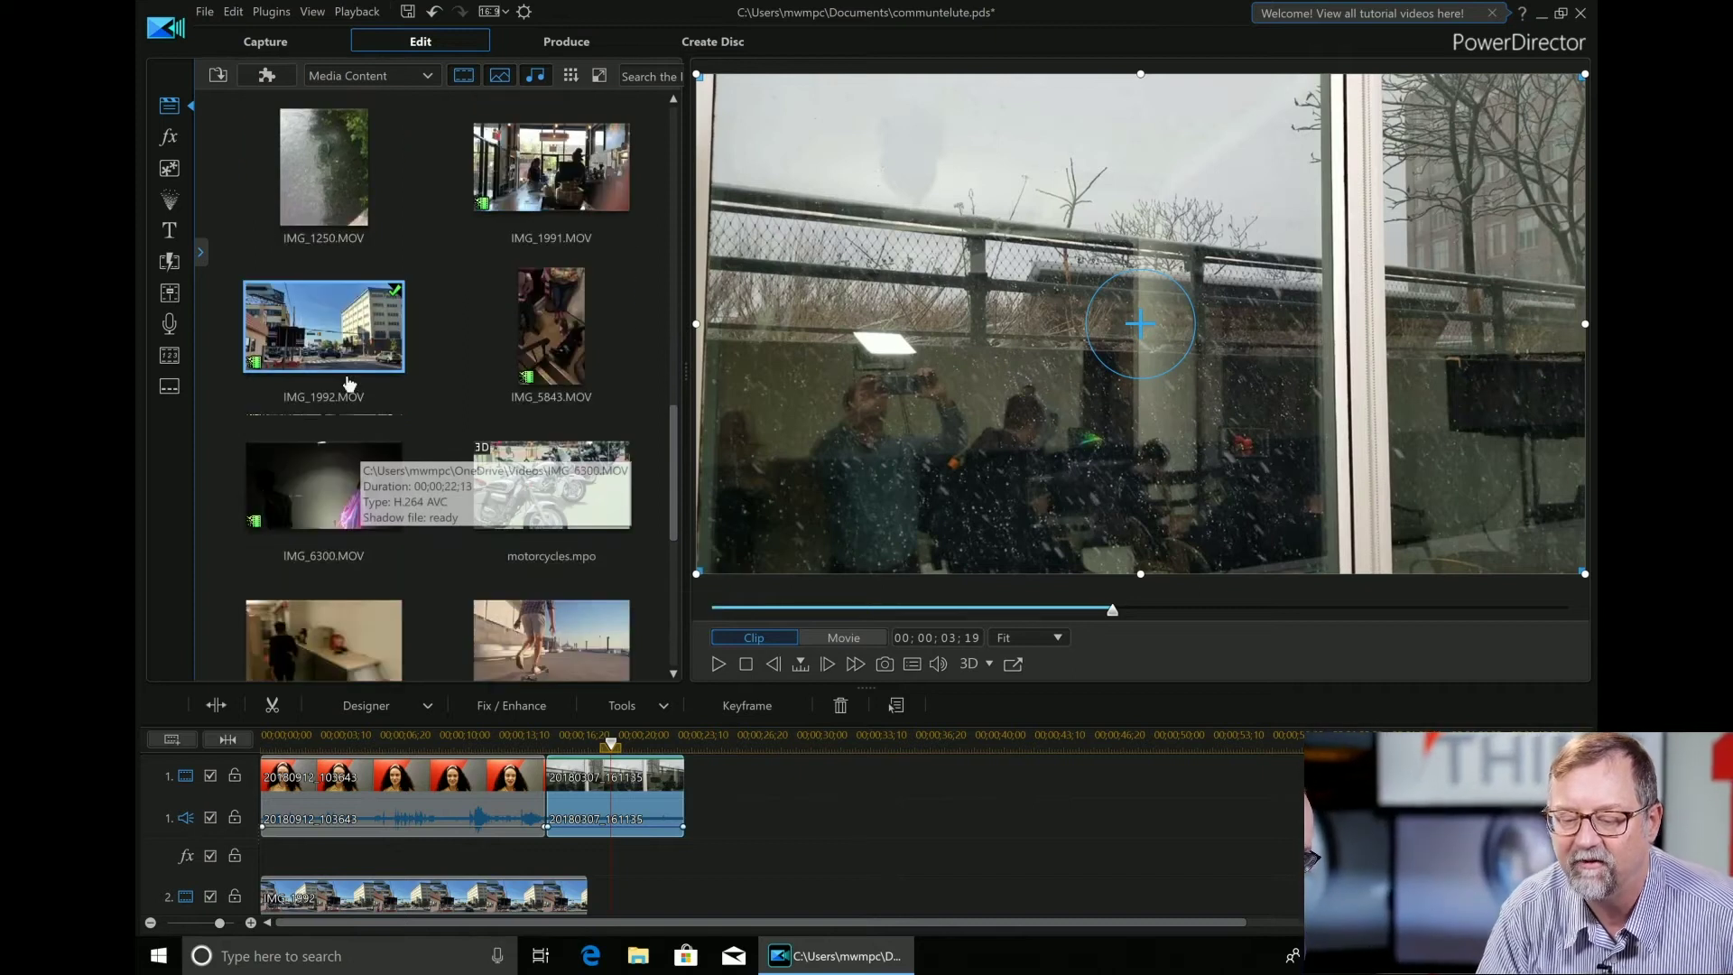
{"action": "left_click", "coordinate": [334, 340]}
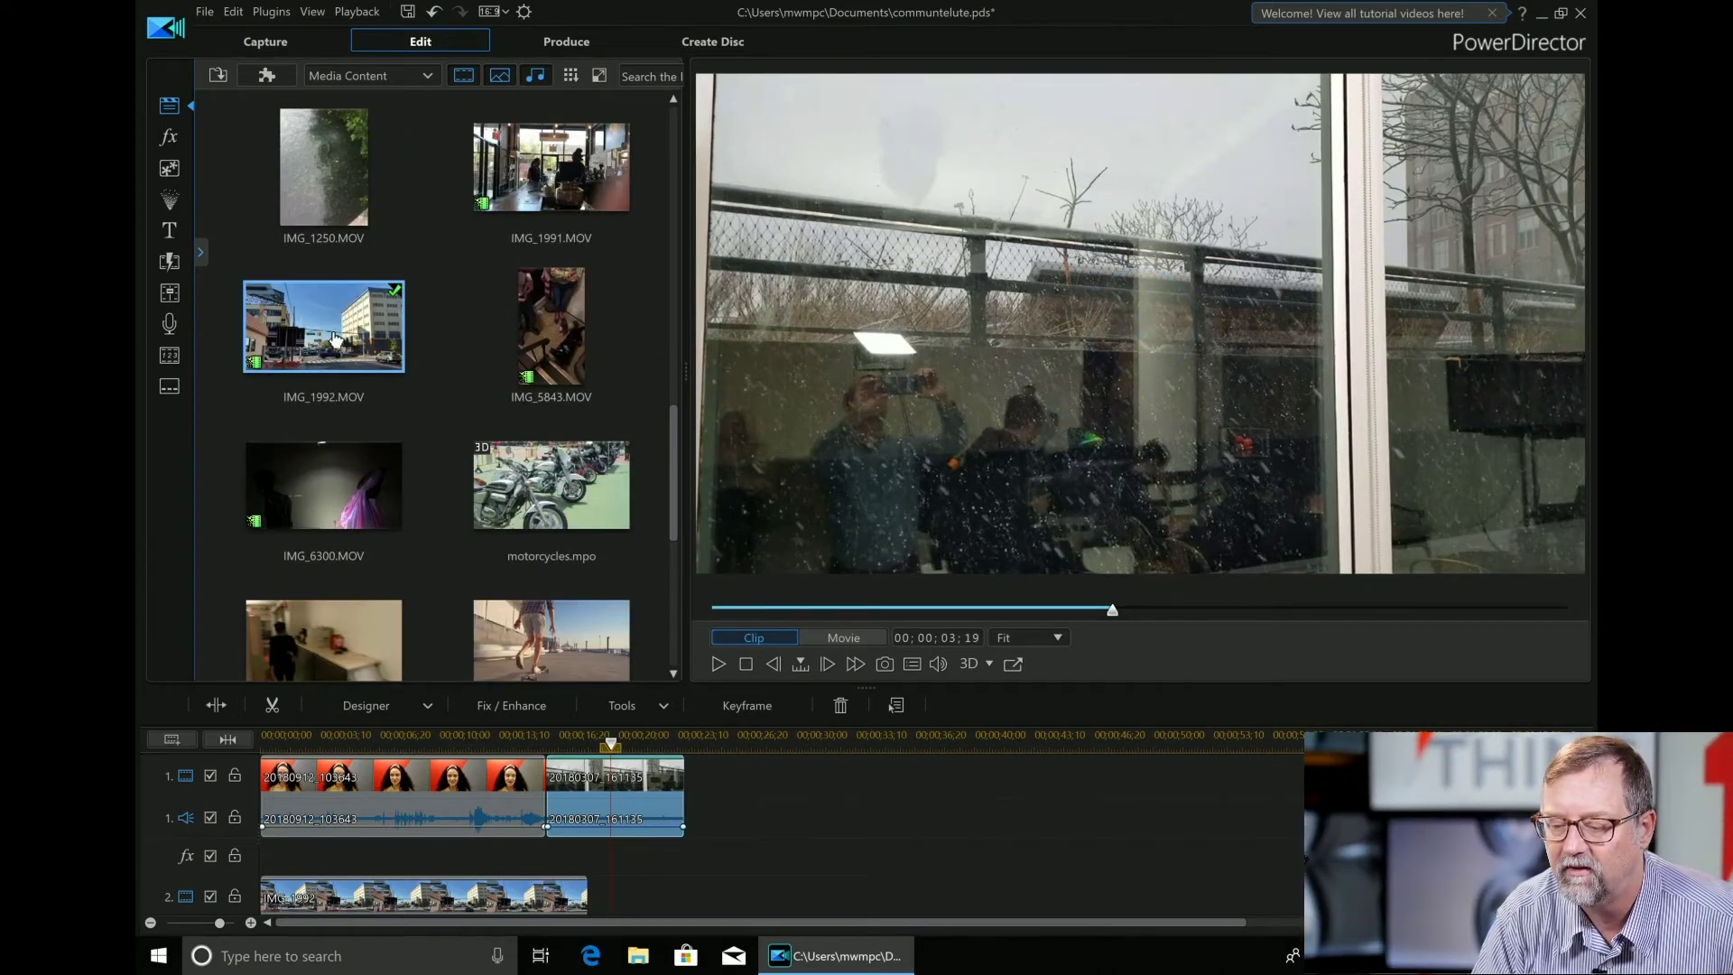
{"action": "double_click", "coordinate": [334, 339]}
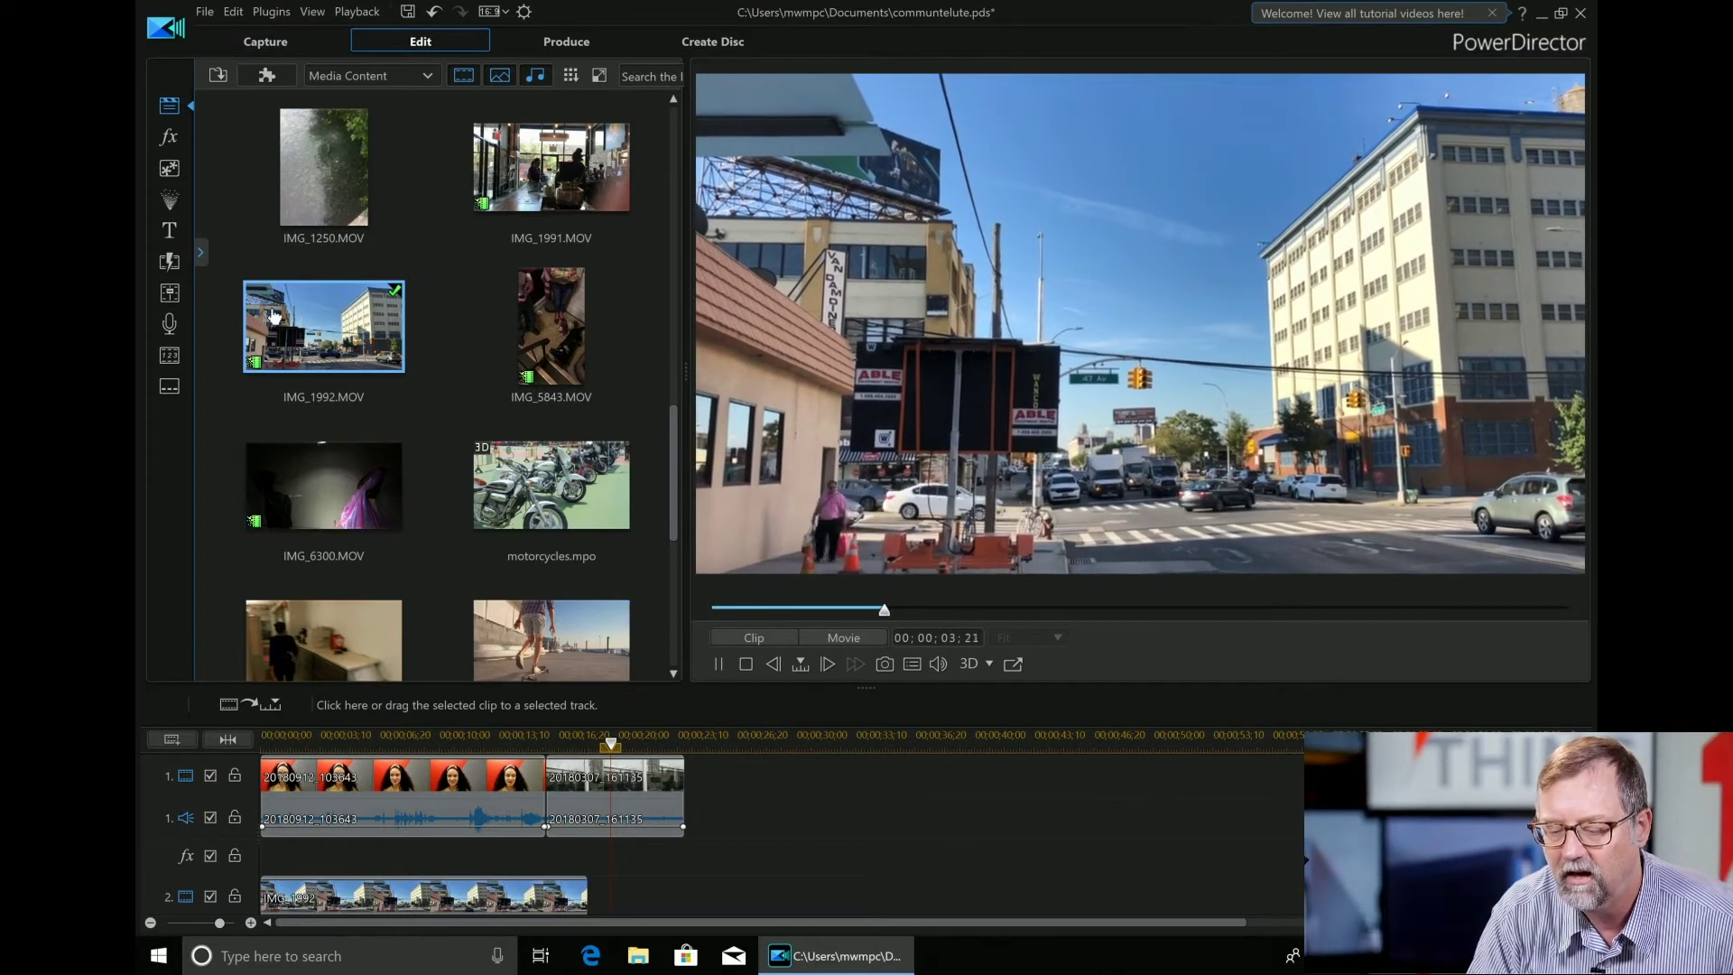
{"action": "left_click_drag", "start_coordinate": [273, 315], "coordinate": [780, 787]}
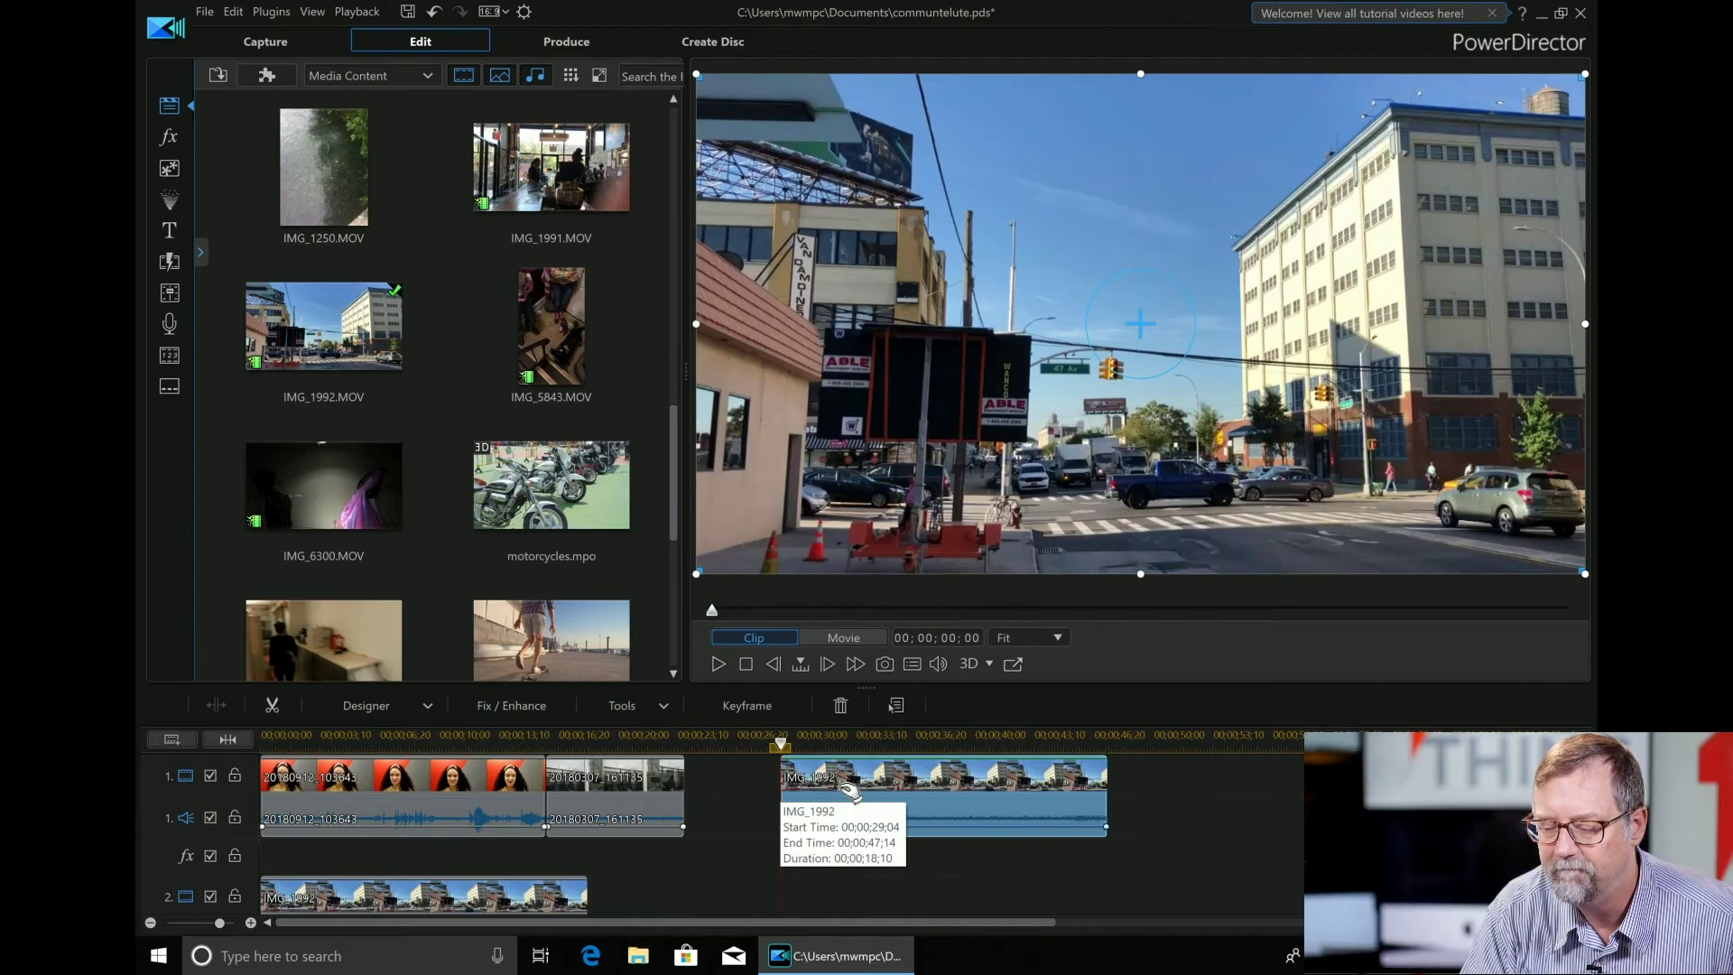
Enable Color Presets & CLUTs for the street clip under Fix / Enhance and begin a CLUT import.
{"action": "left_click", "coordinate": [502, 709]}
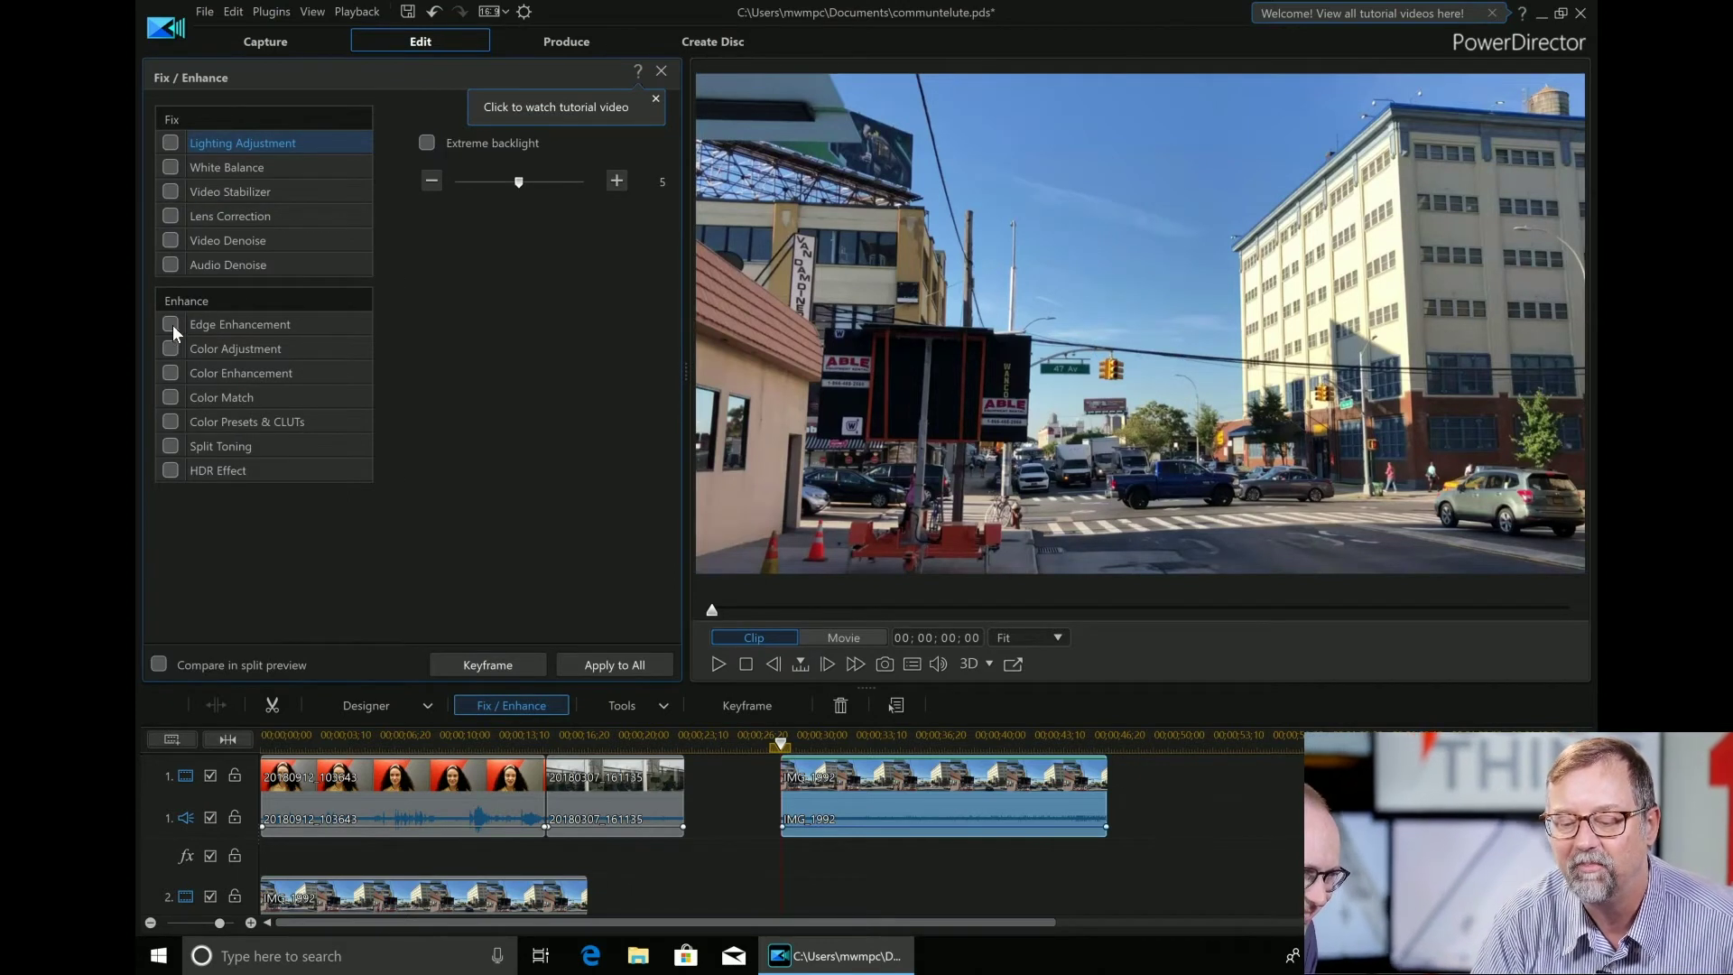
{"action": "left_click", "coordinate": [167, 421]}
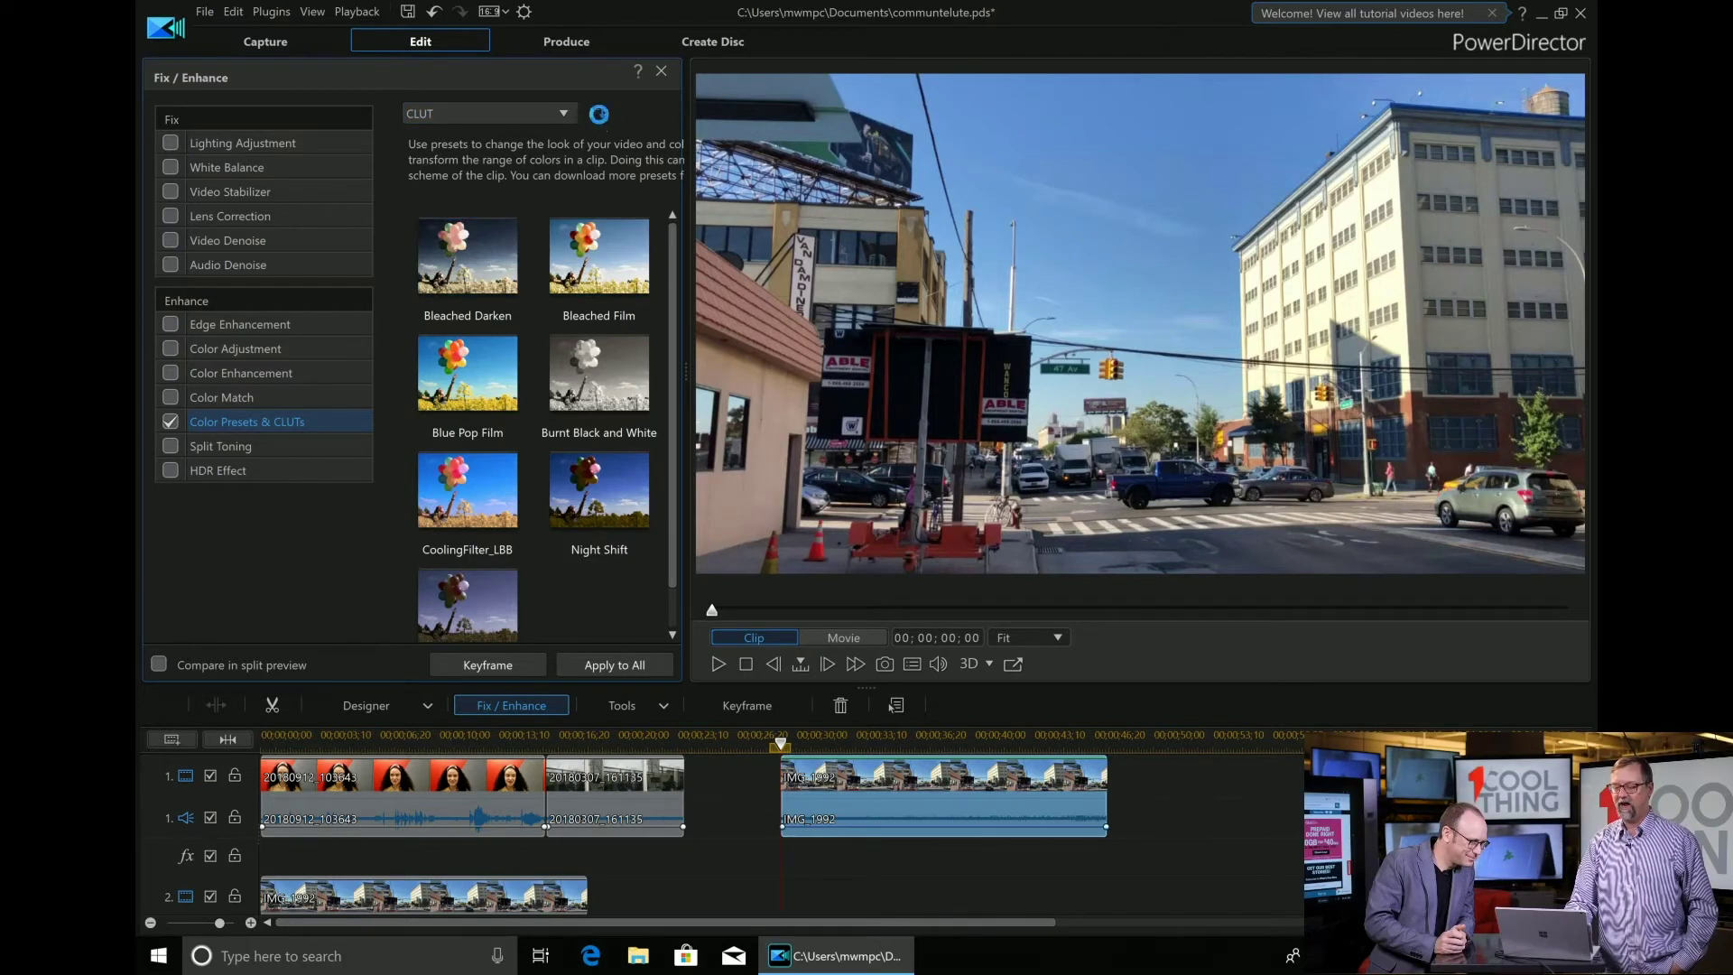
{"action": "left_click", "coordinate": [599, 115]}
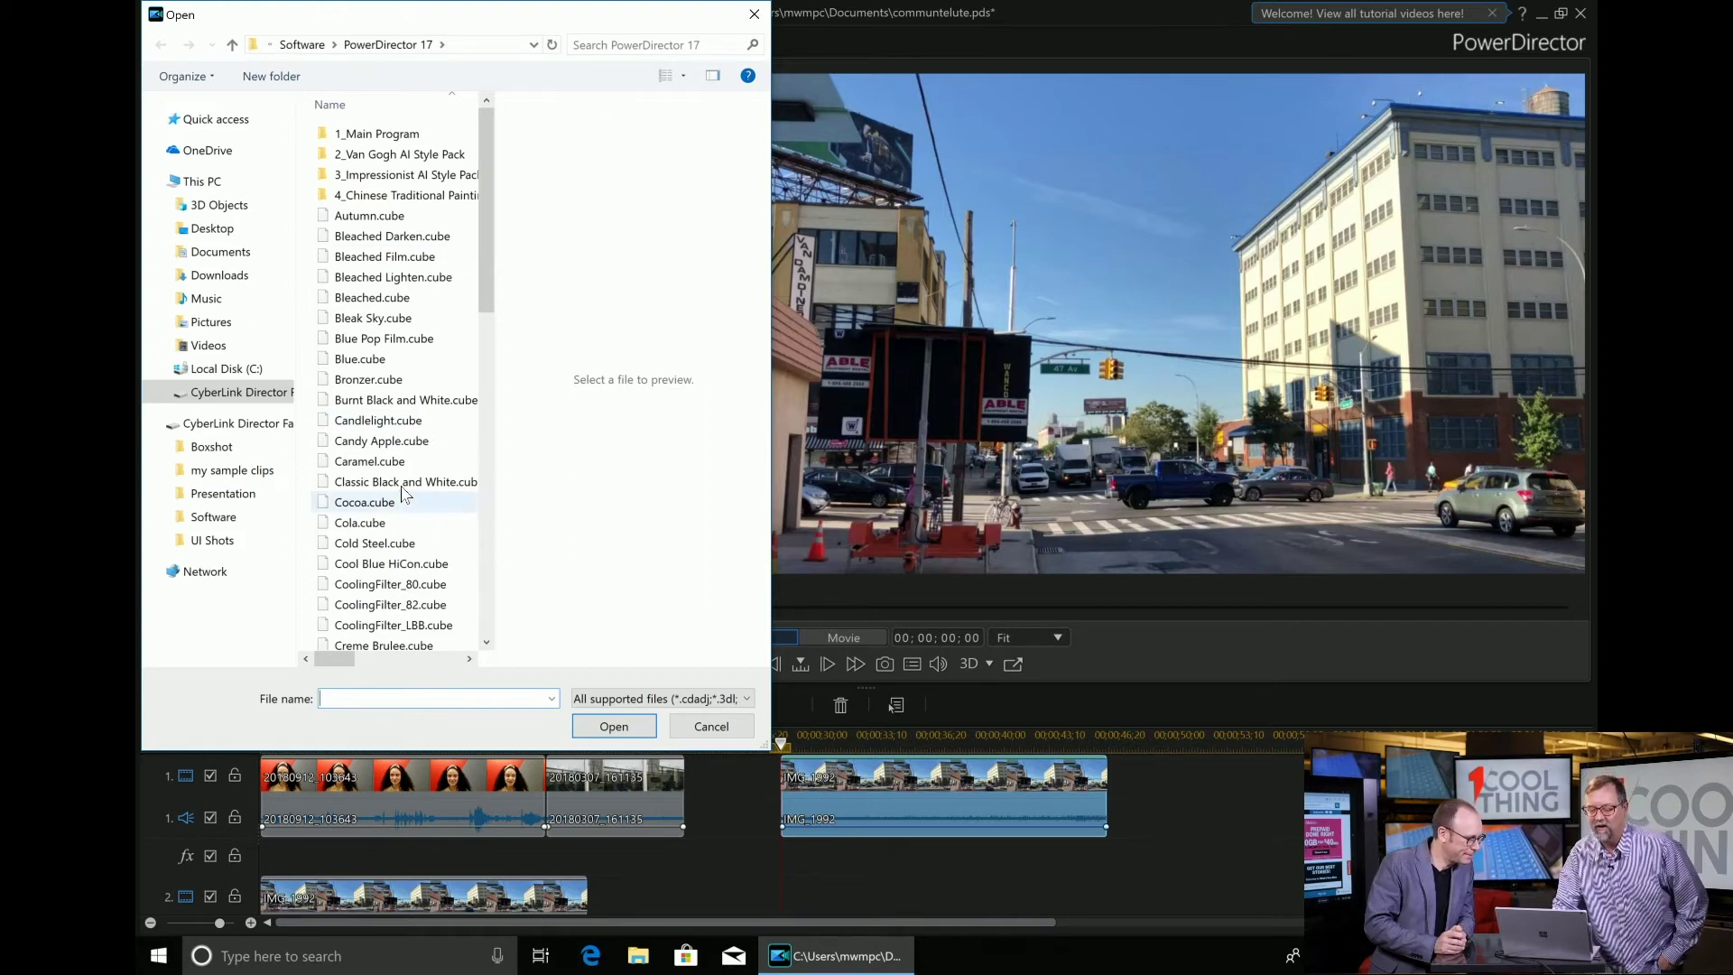
Import the Yellow.cube CLUT file as a new color preset.
{"action": "scroll", "coordinate": [401, 492], "scroll_direction": "down", "scroll_amount": 1}
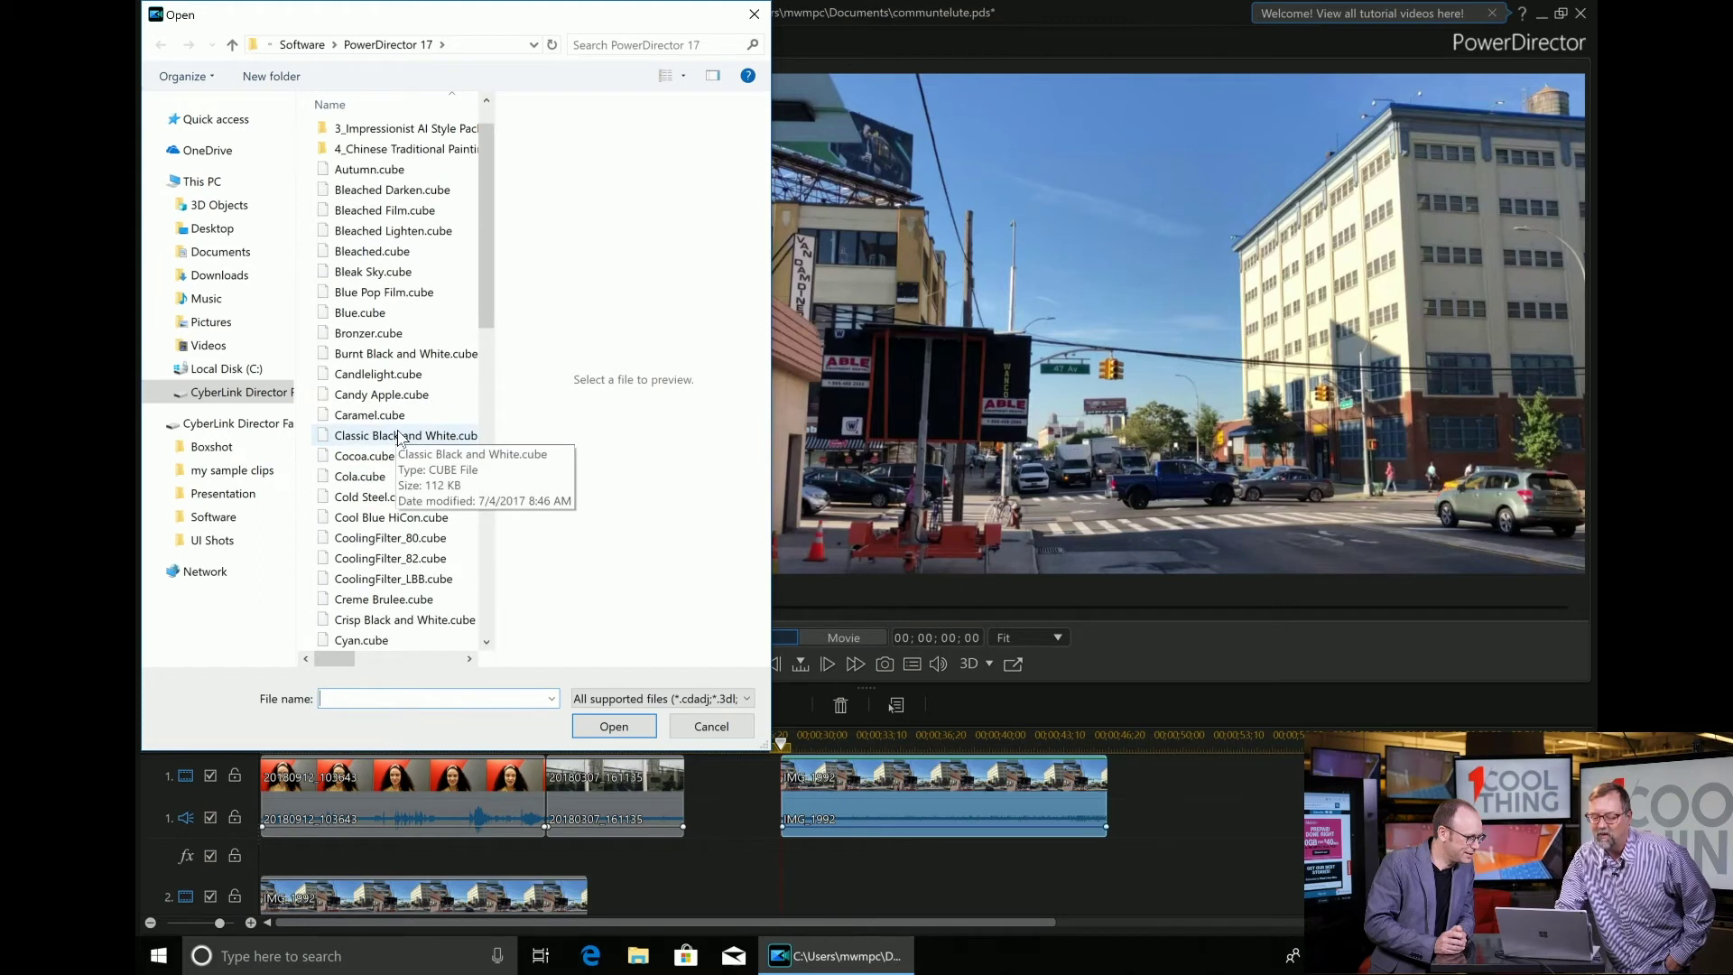
{"action": "scroll", "coordinate": [400, 437], "scroll_direction": "down", "scroll_amount": 2}
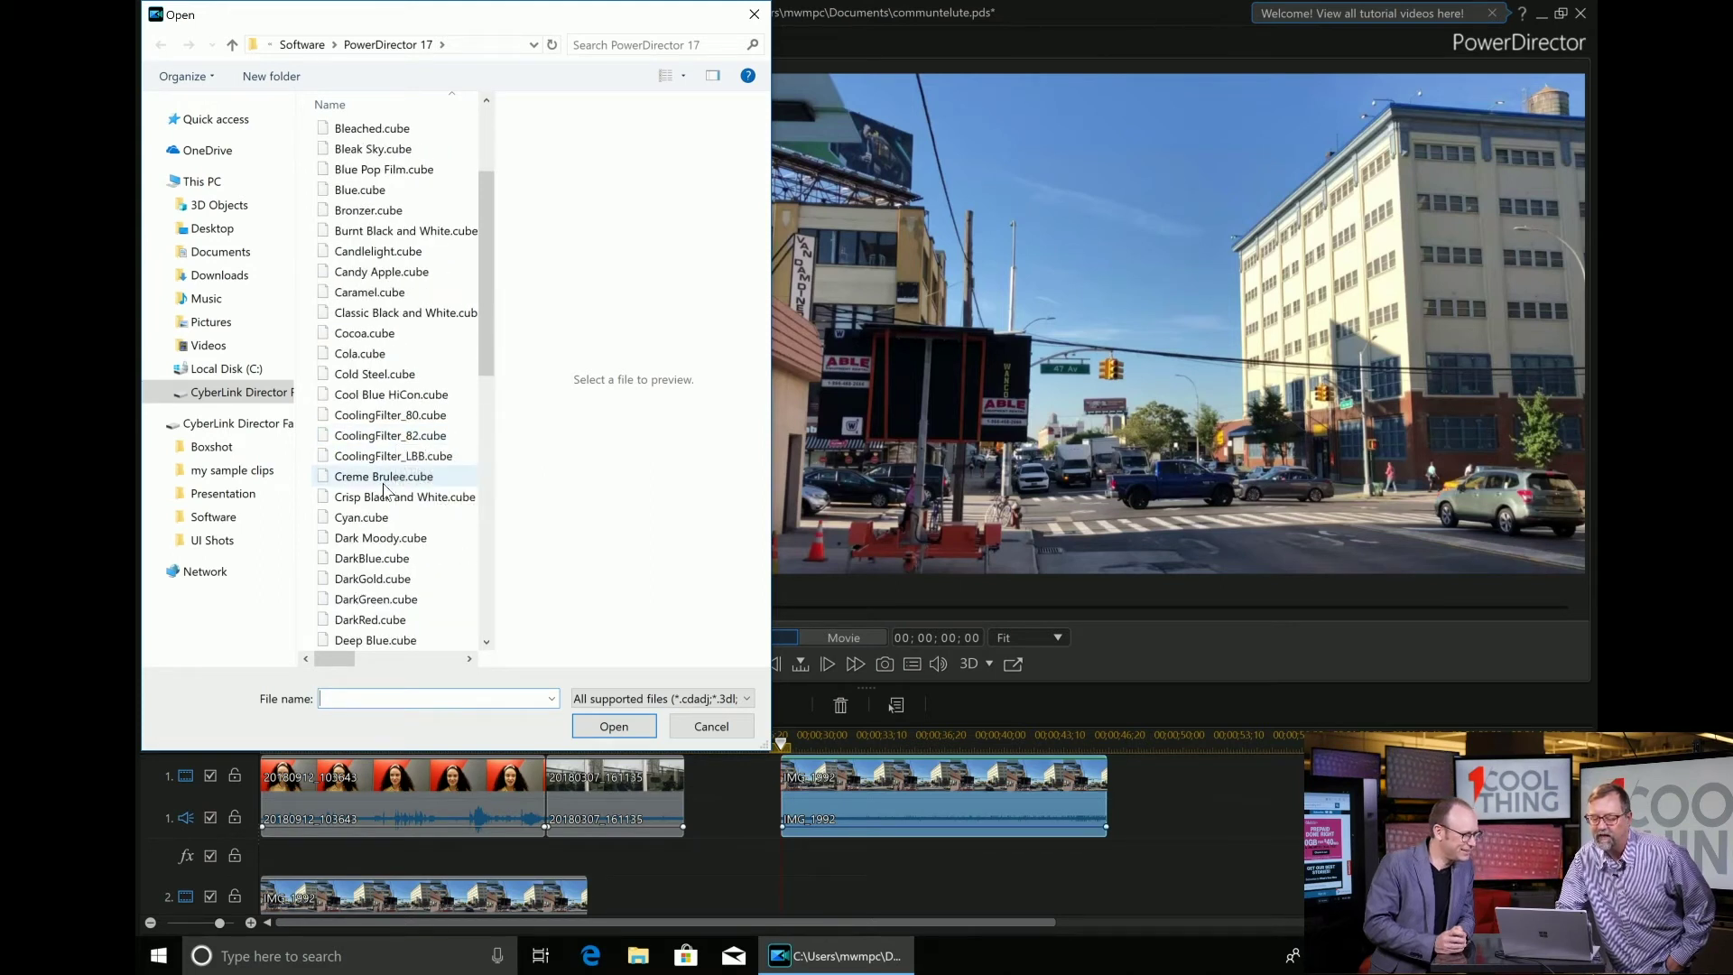
{"action": "scroll", "coordinate": [384, 488], "scroll_direction": "down", "scroll_amount": 2}
{"action": "scroll", "coordinate": [384, 488], "scroll_direction": "down", "scroll_amount": 2}
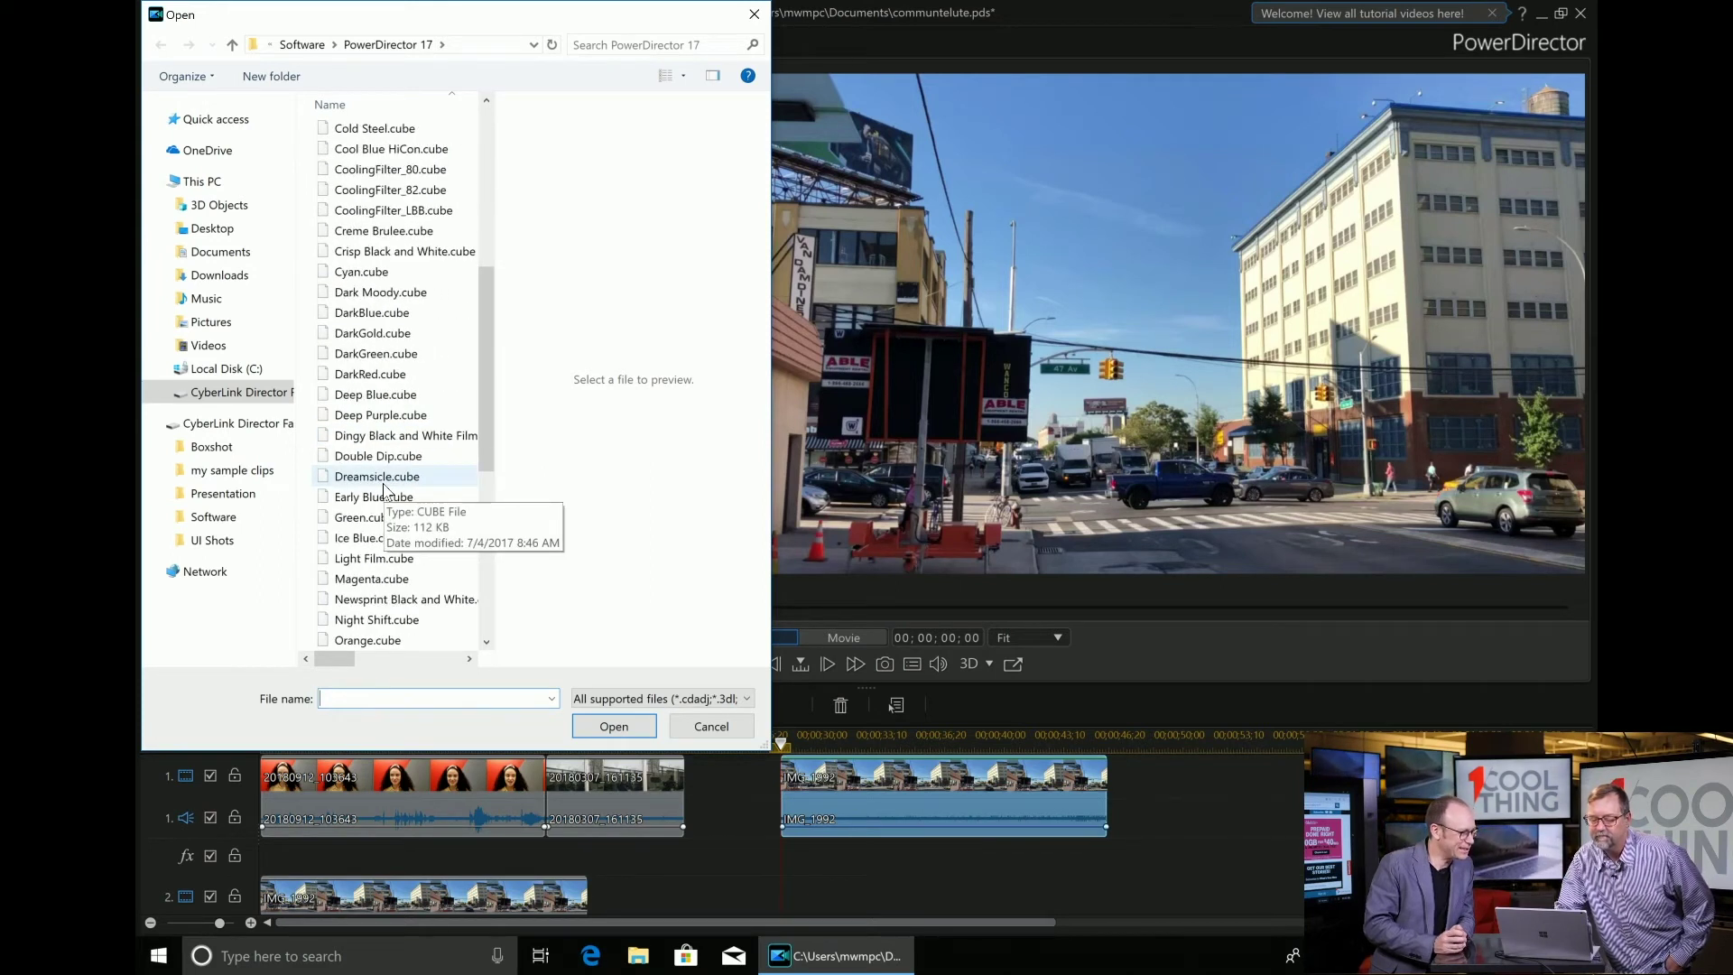
{"action": "scroll", "coordinate": [384, 488], "scroll_direction": "down", "scroll_amount": 3}
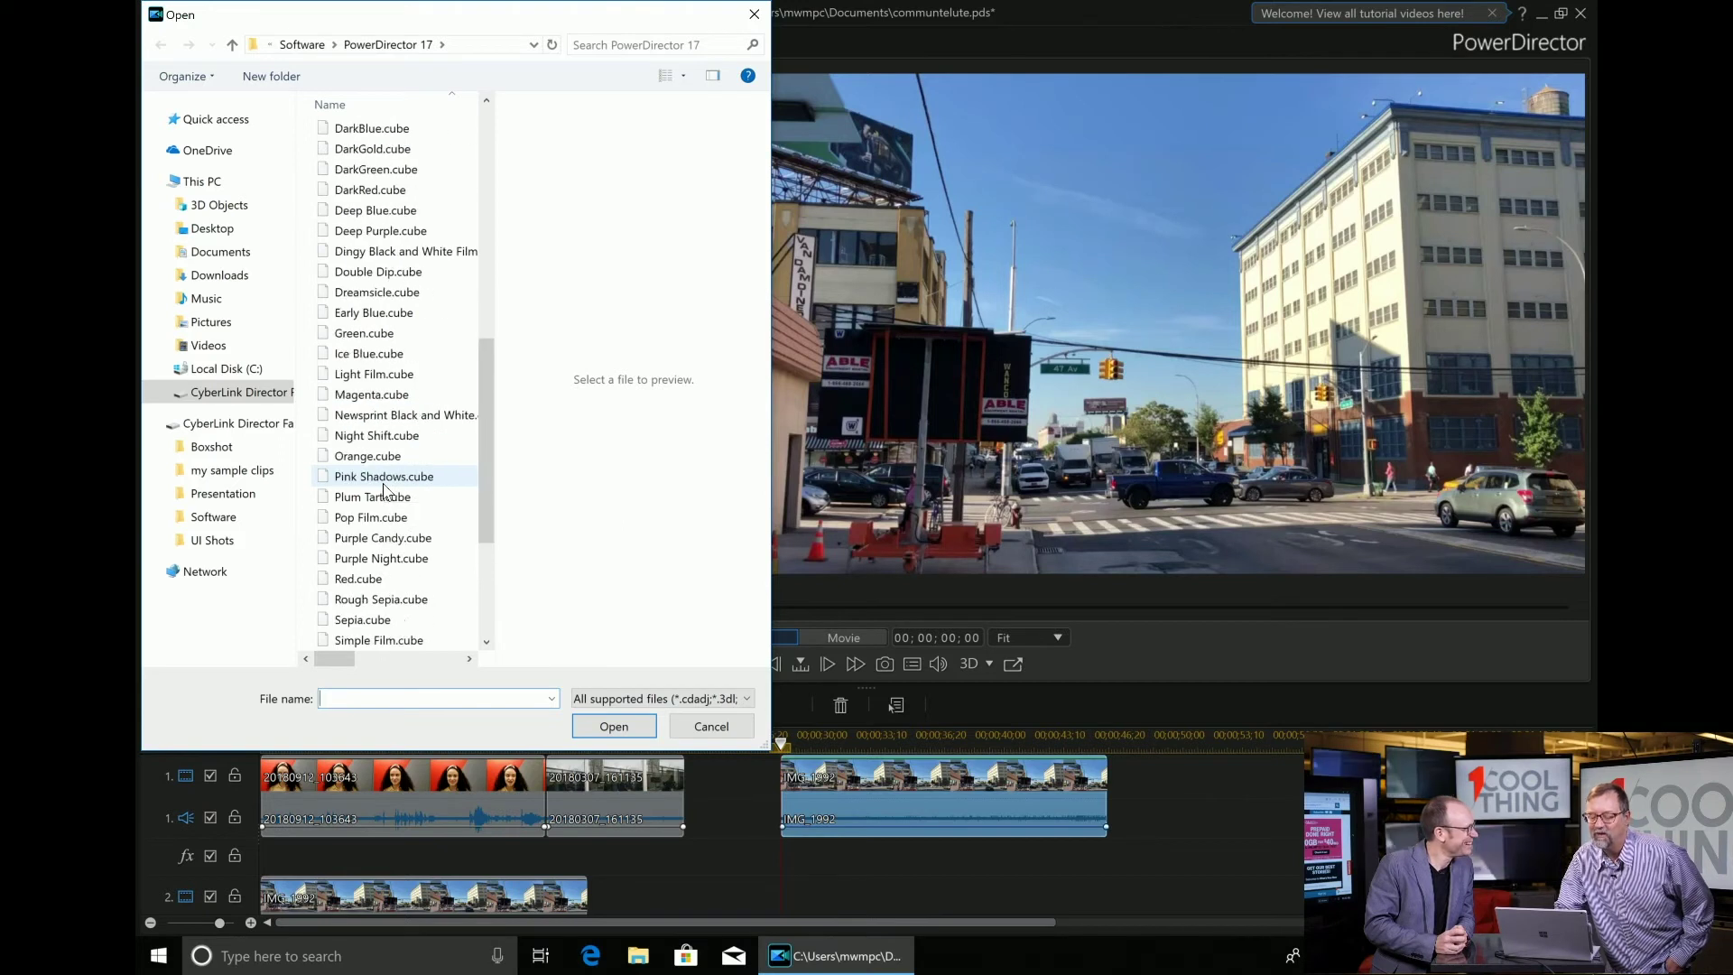
{"action": "scroll", "coordinate": [383, 489], "scroll_direction": "down", "scroll_amount": 3}
{"action": "scroll", "coordinate": [383, 488], "scroll_direction": "down", "scroll_amount": 1}
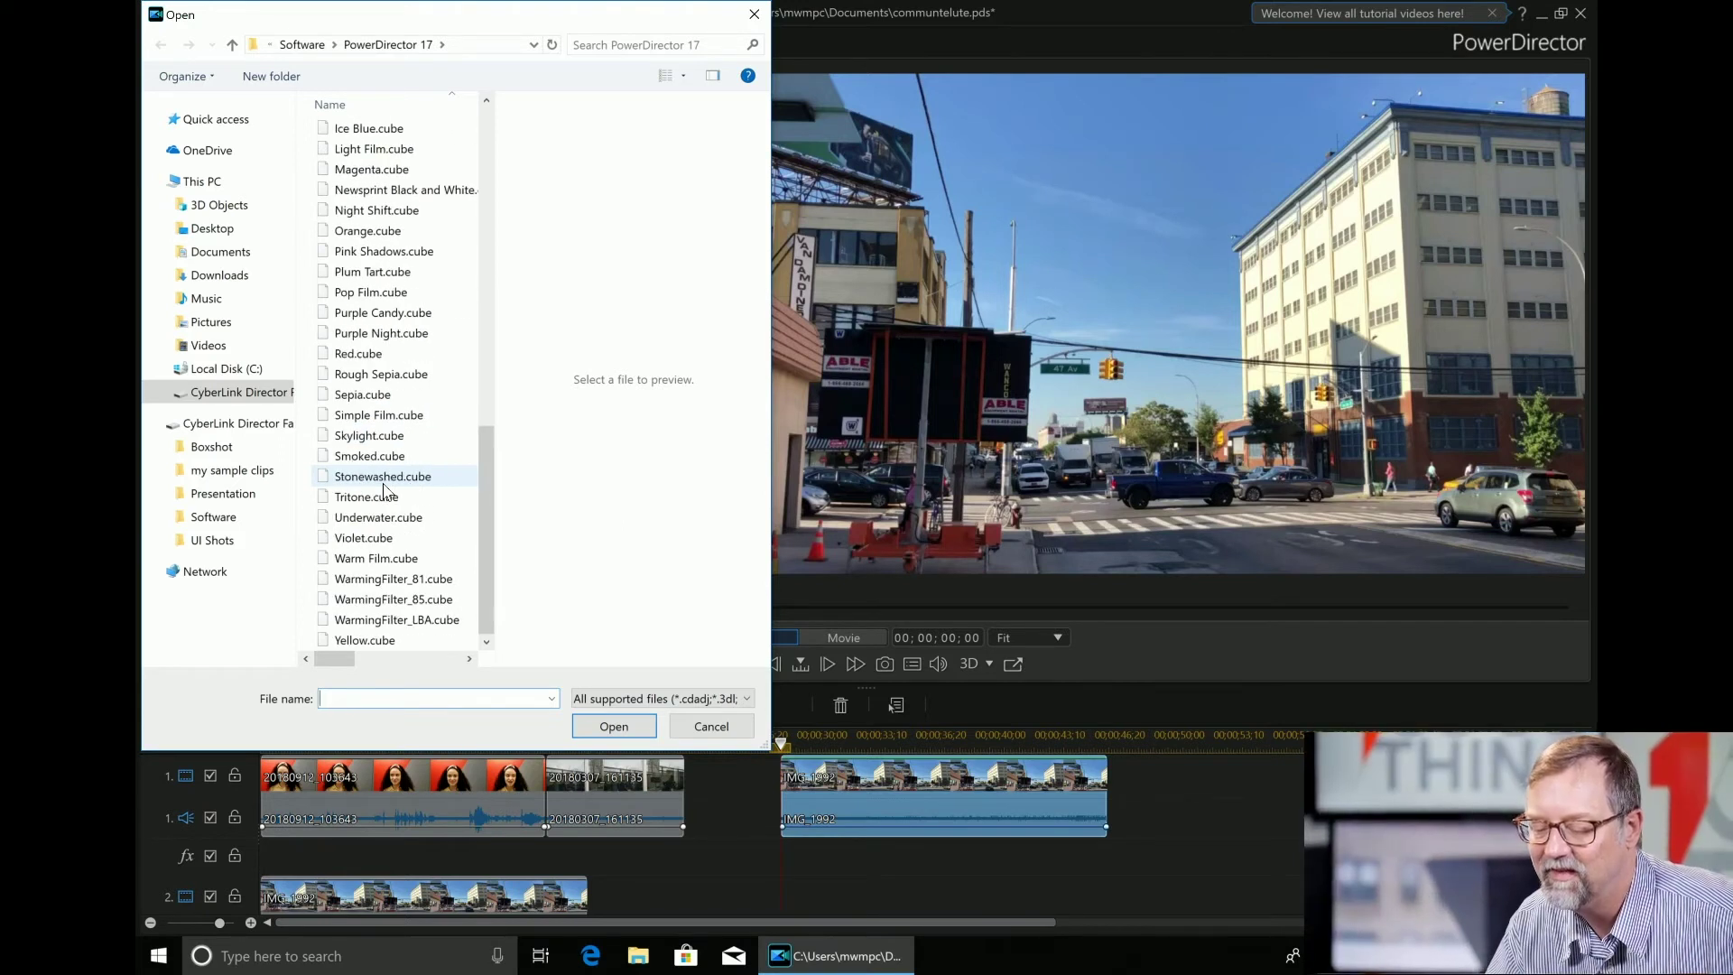
{"action": "scroll", "coordinate": [383, 488], "scroll_direction": "up", "scroll_amount": 1}
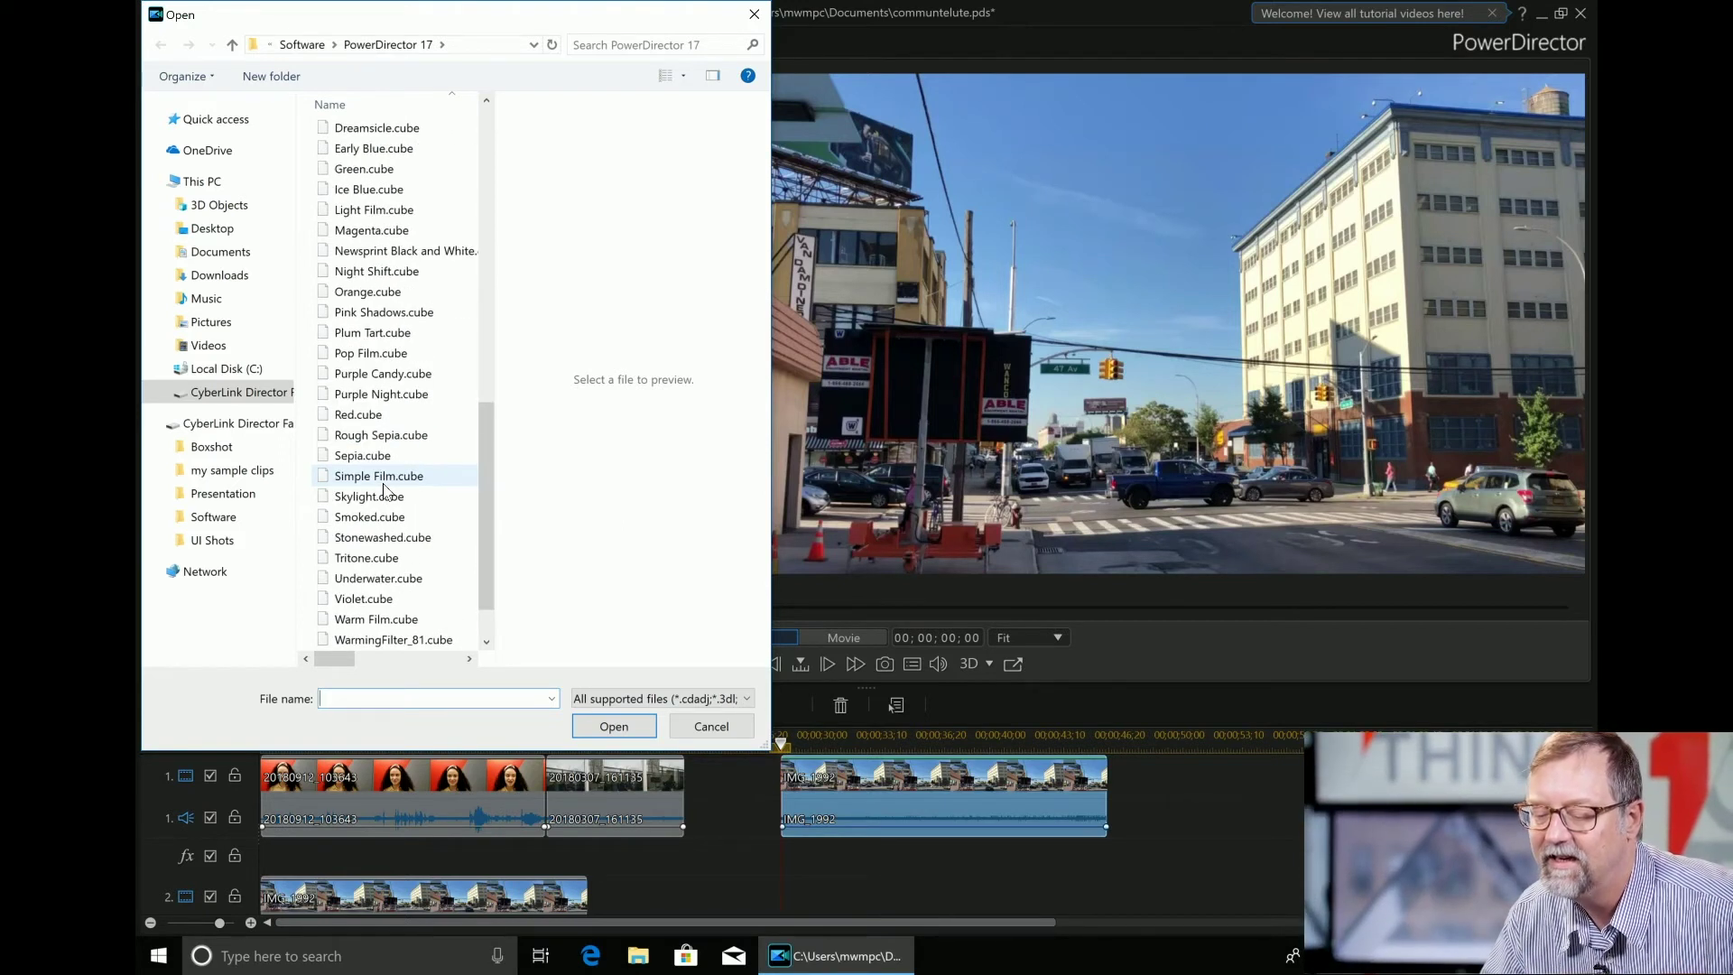
{"action": "scroll", "coordinate": [383, 488], "scroll_direction": "up", "scroll_amount": 1}
{"action": "scroll", "coordinate": [384, 489], "scroll_direction": "up", "scroll_amount": 1}
{"action": "scroll", "coordinate": [384, 489], "scroll_direction": "up", "scroll_amount": 2}
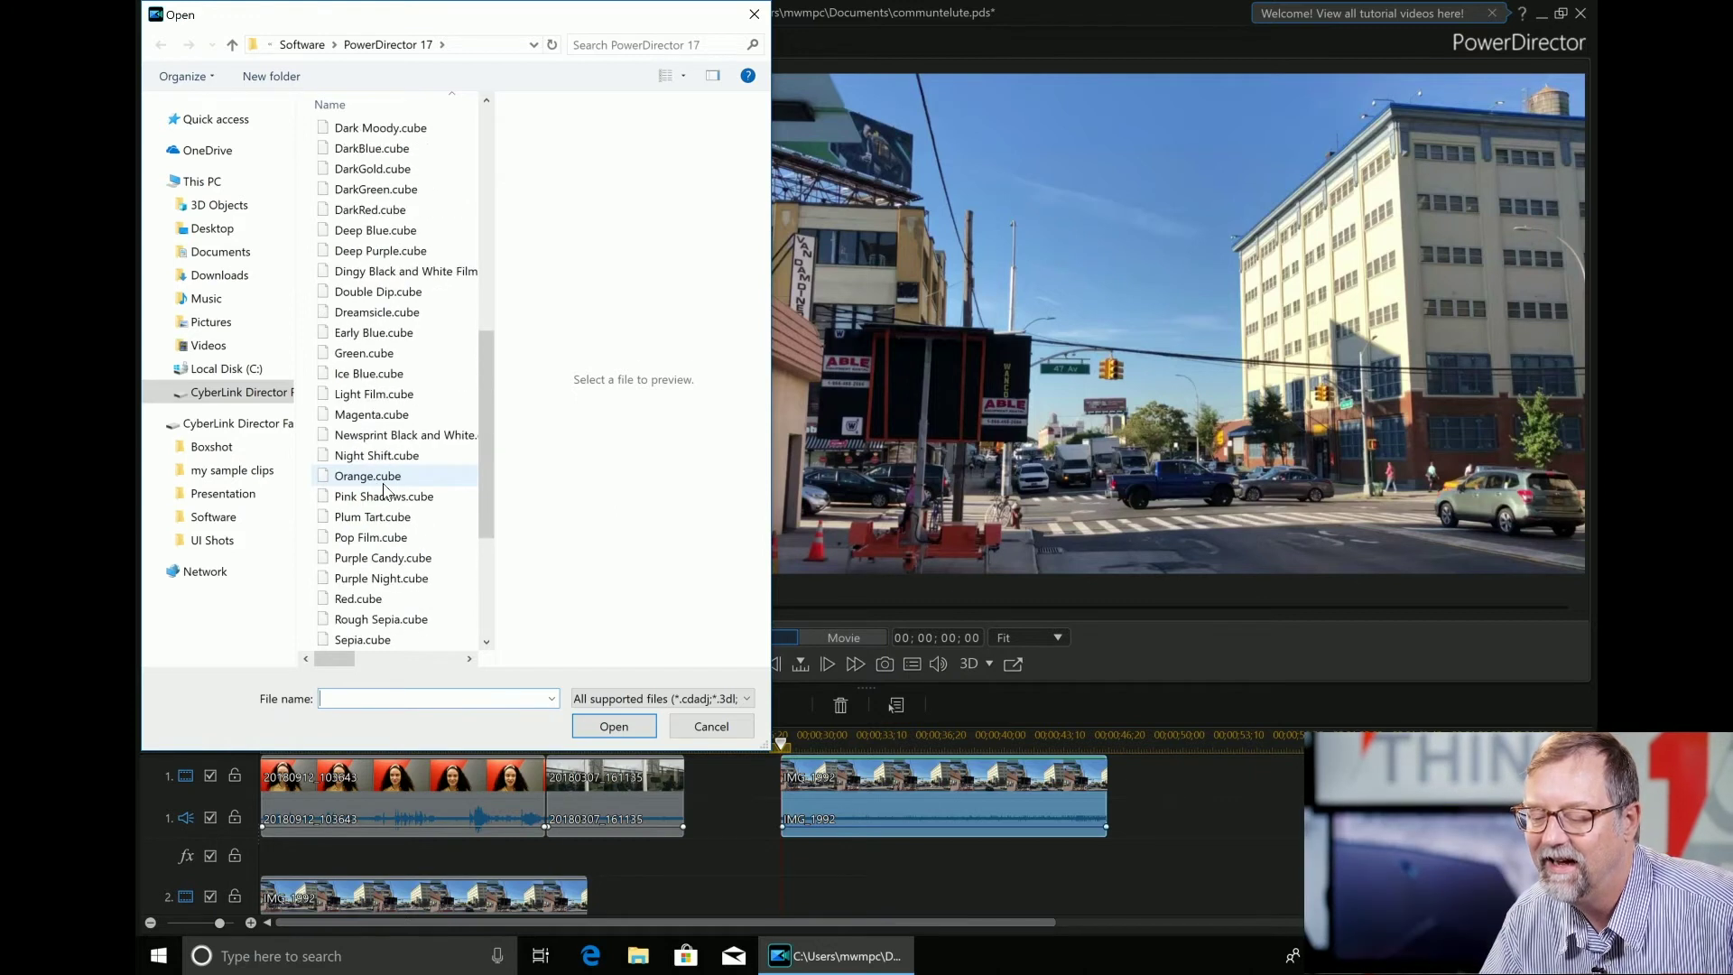
{"action": "scroll", "coordinate": [383, 488], "scroll_direction": "up", "scroll_amount": 1}
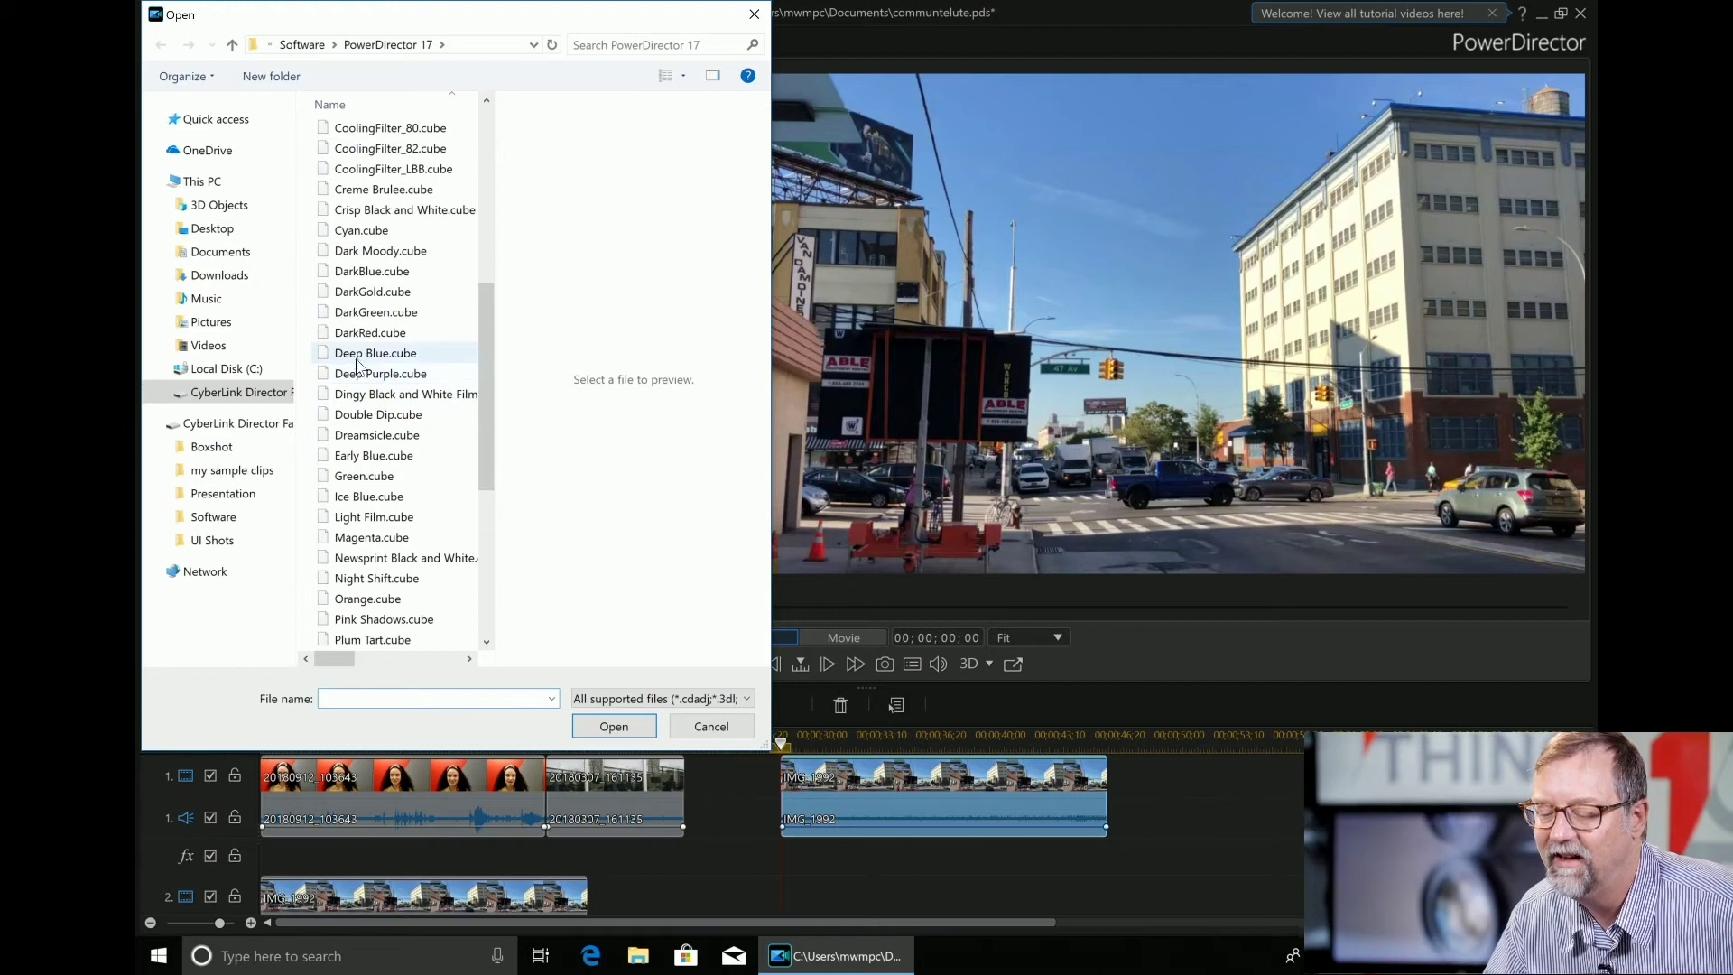
{"action": "scroll", "coordinate": [377, 352], "scroll_direction": "up", "scroll_amount": 1}
{"action": "scroll", "coordinate": [376, 352], "scroll_direction": "down", "scroll_amount": 7}
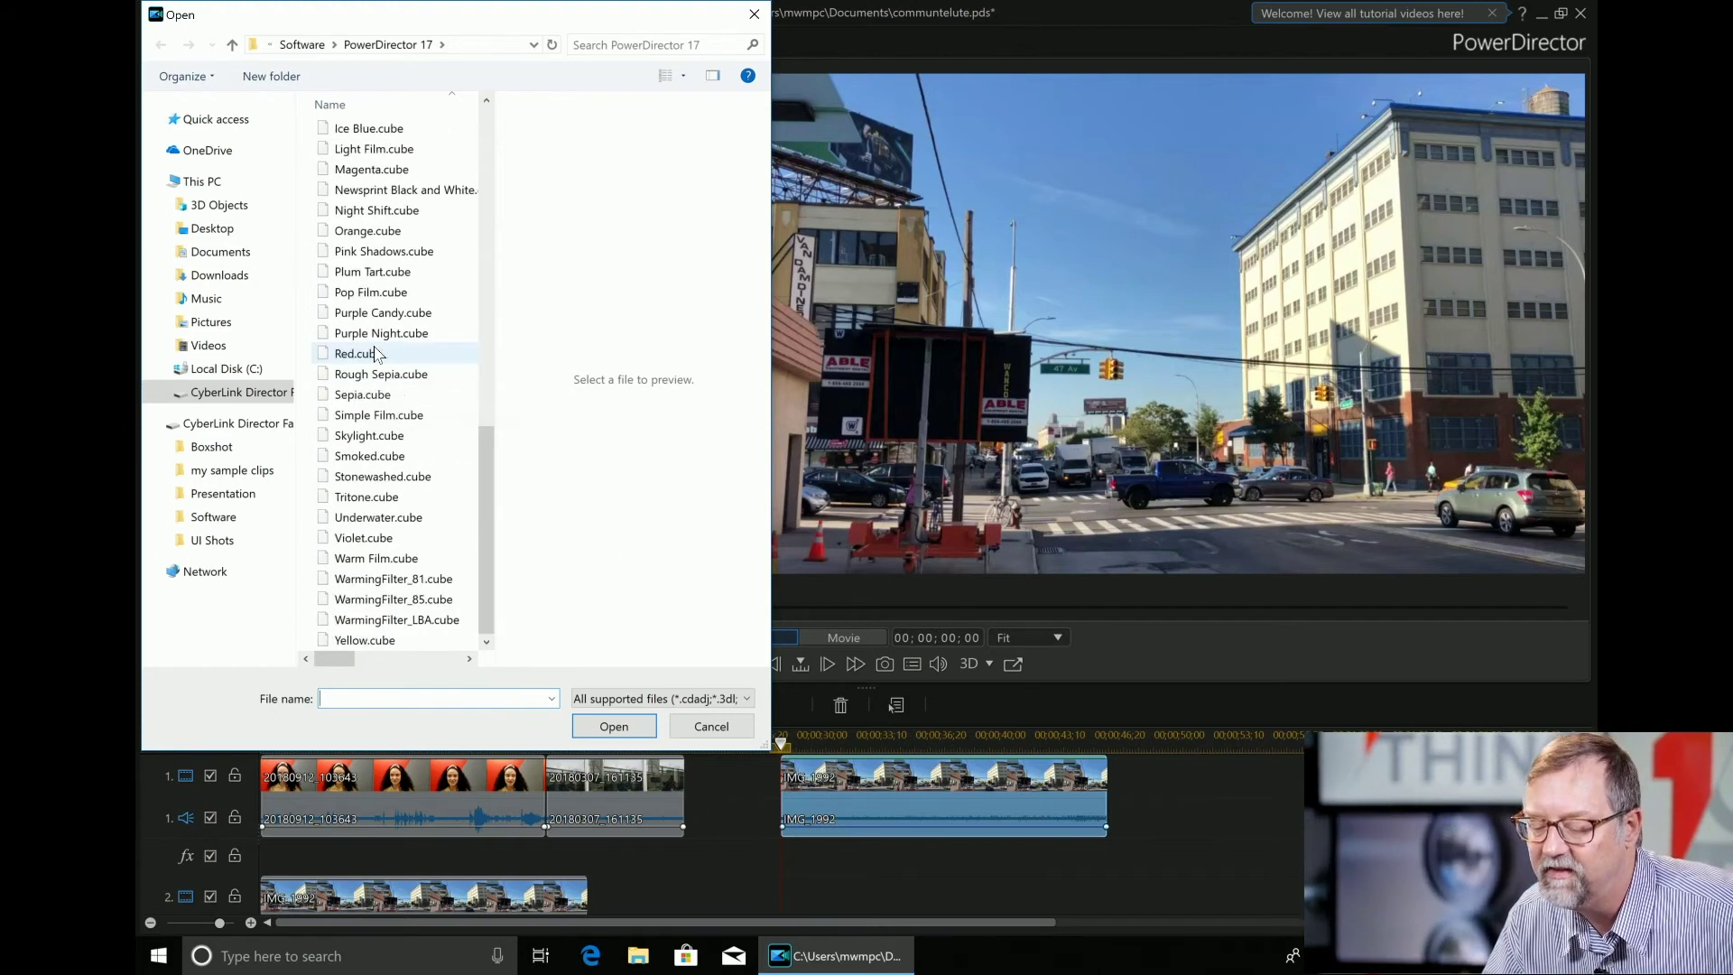
{"action": "left_click", "coordinate": [361, 639]}
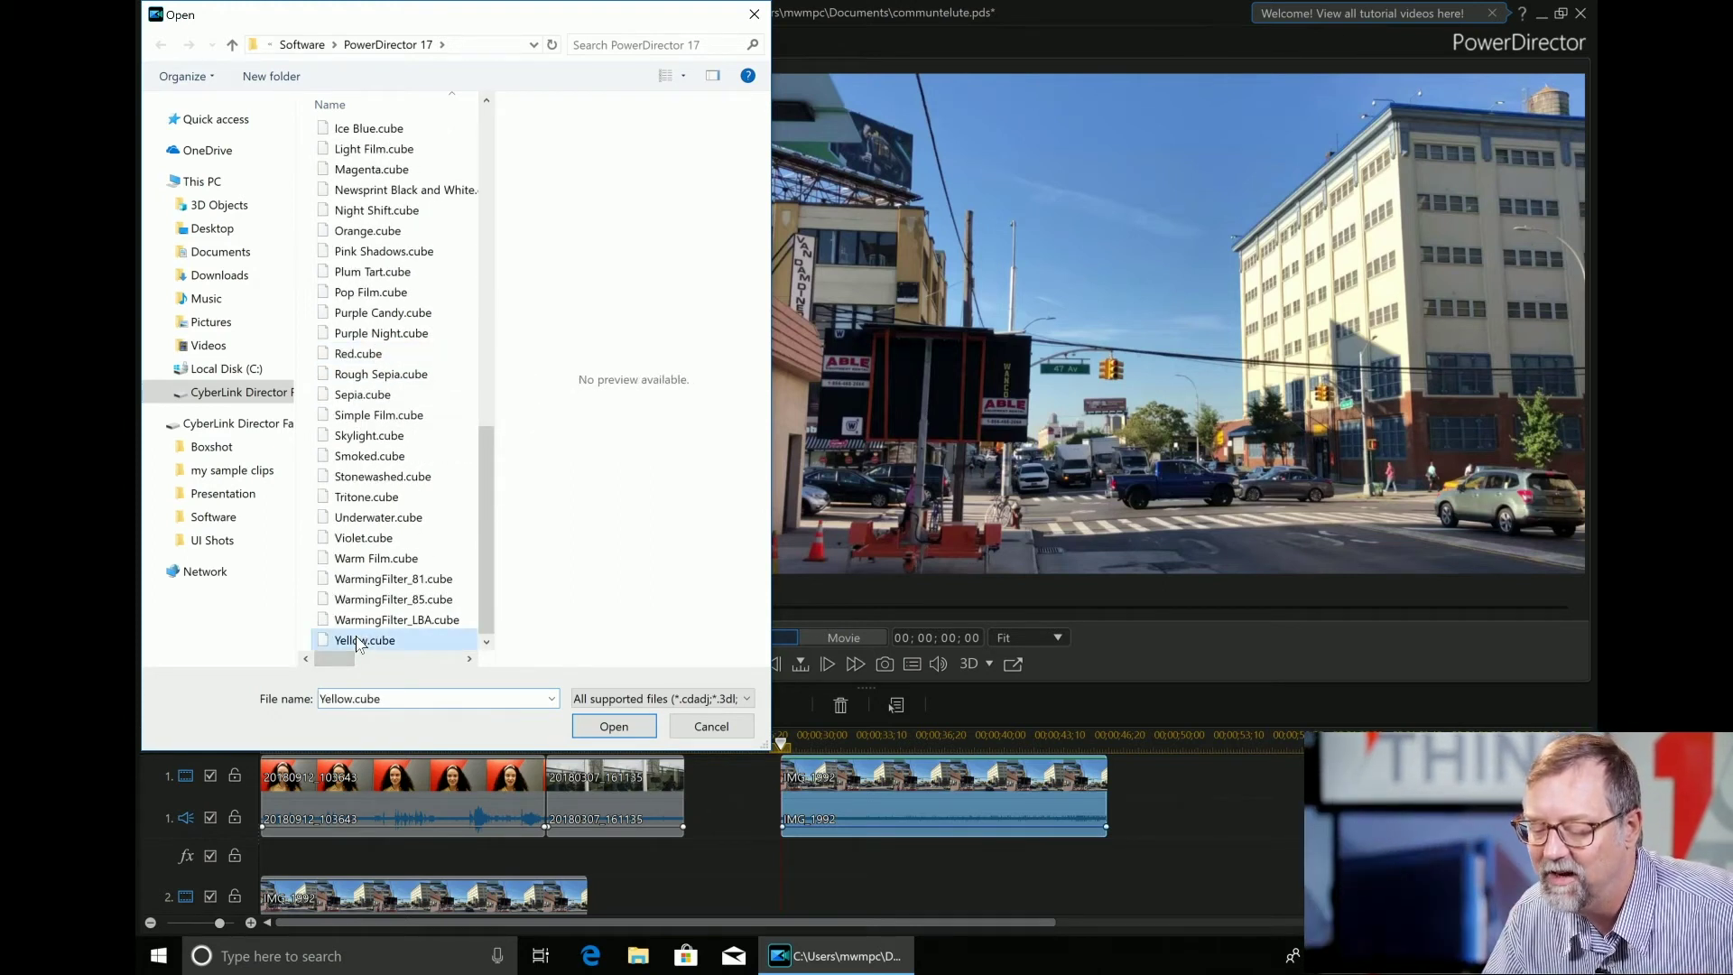
{"action": "left_click", "coordinate": [603, 727]}
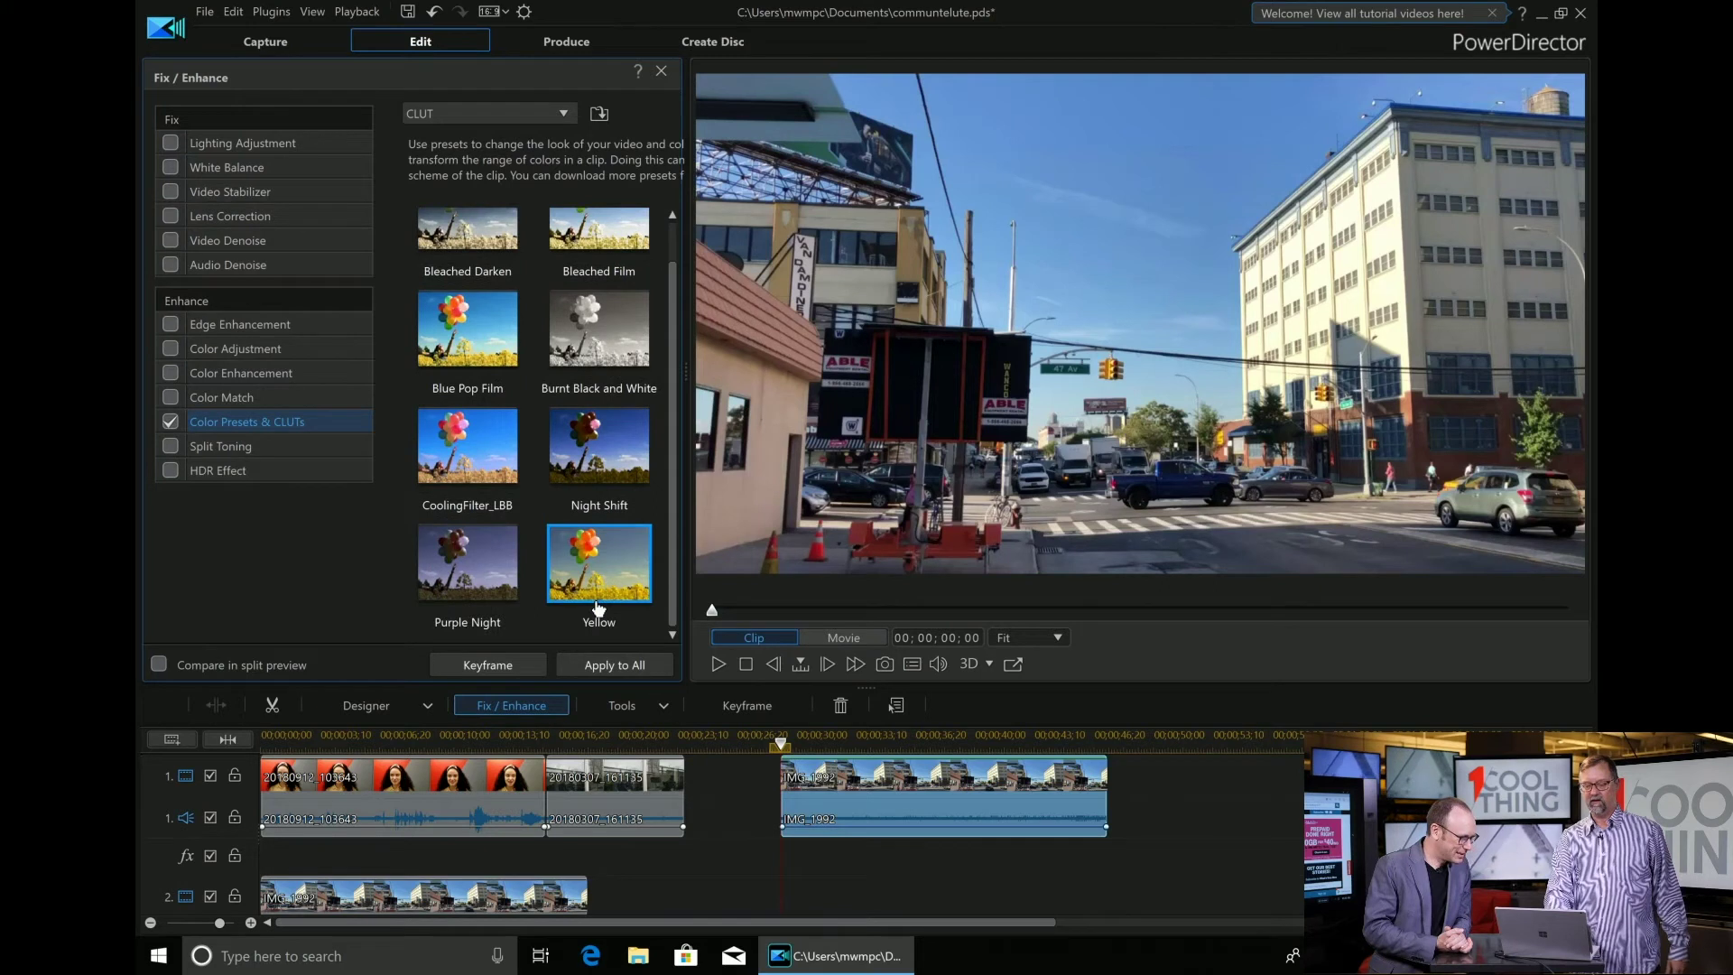
Apply the Yellow CLUT to the street clip and preview its warm yellow tint.
{"action": "left_click", "coordinate": [603, 563]}
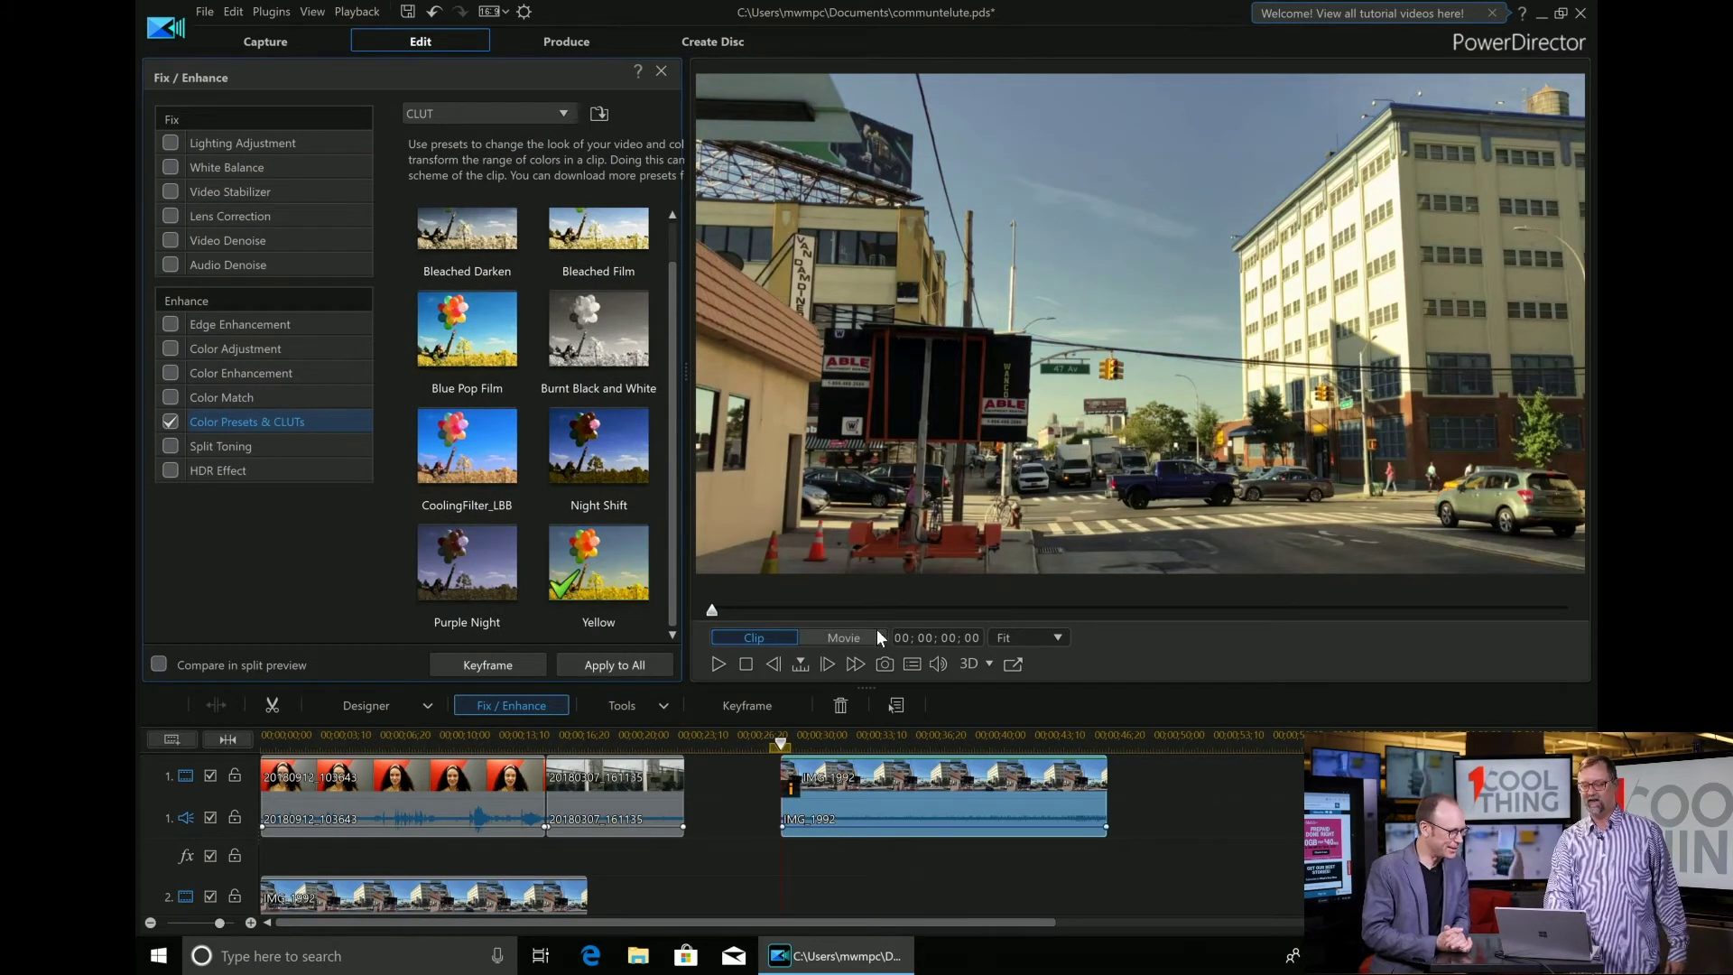
{"action": "left_click", "coordinate": [718, 664]}
{"action": "left_click", "coordinate": [718, 664]}
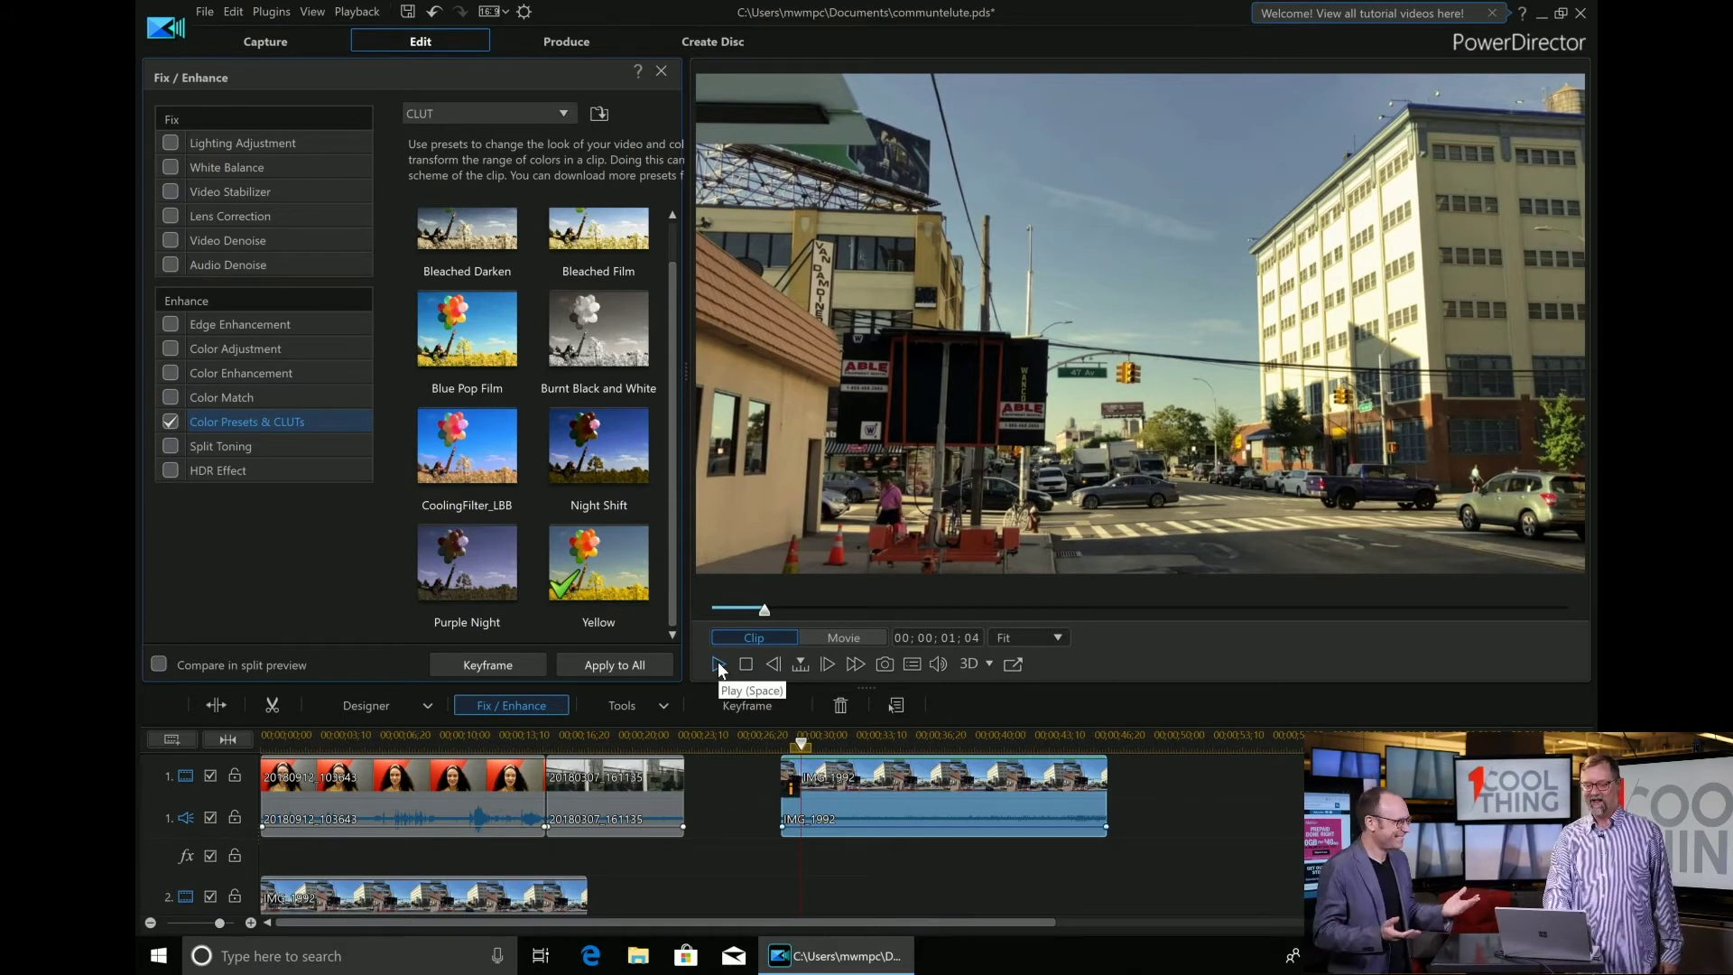
Review the yellow-graded clip once more, then apply the Night Shift CLUT instead.
{"action": "left_click", "coordinate": [716, 664]}
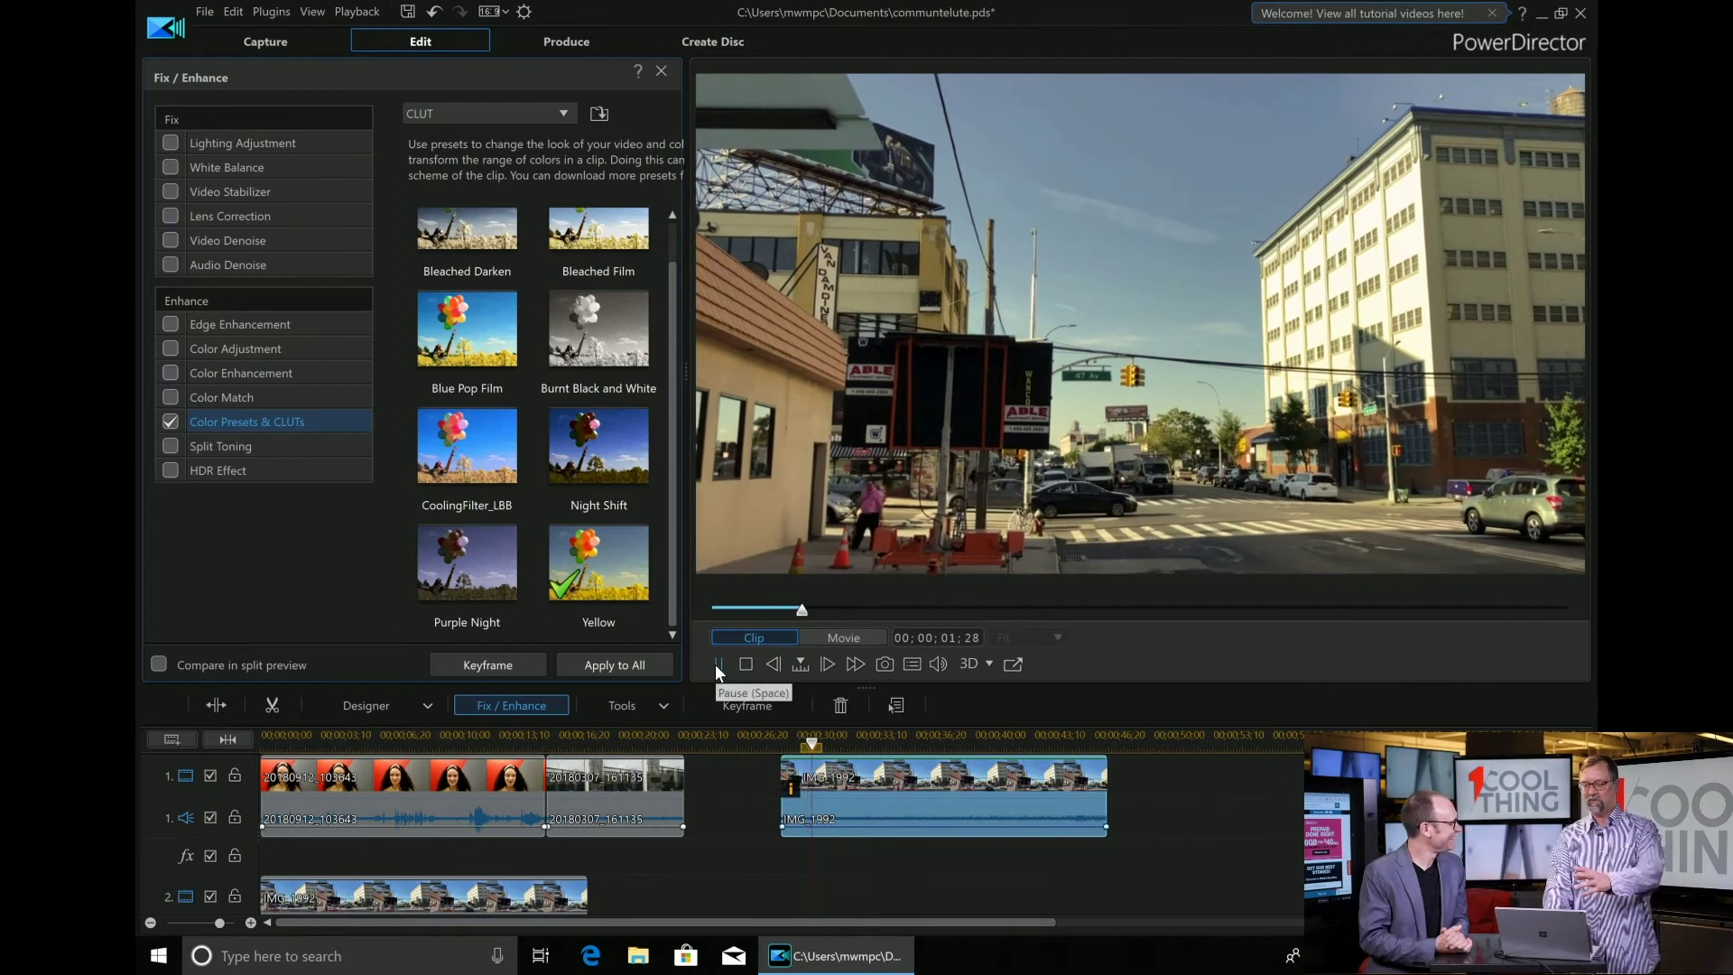
{"action": "left_click", "coordinate": [714, 664]}
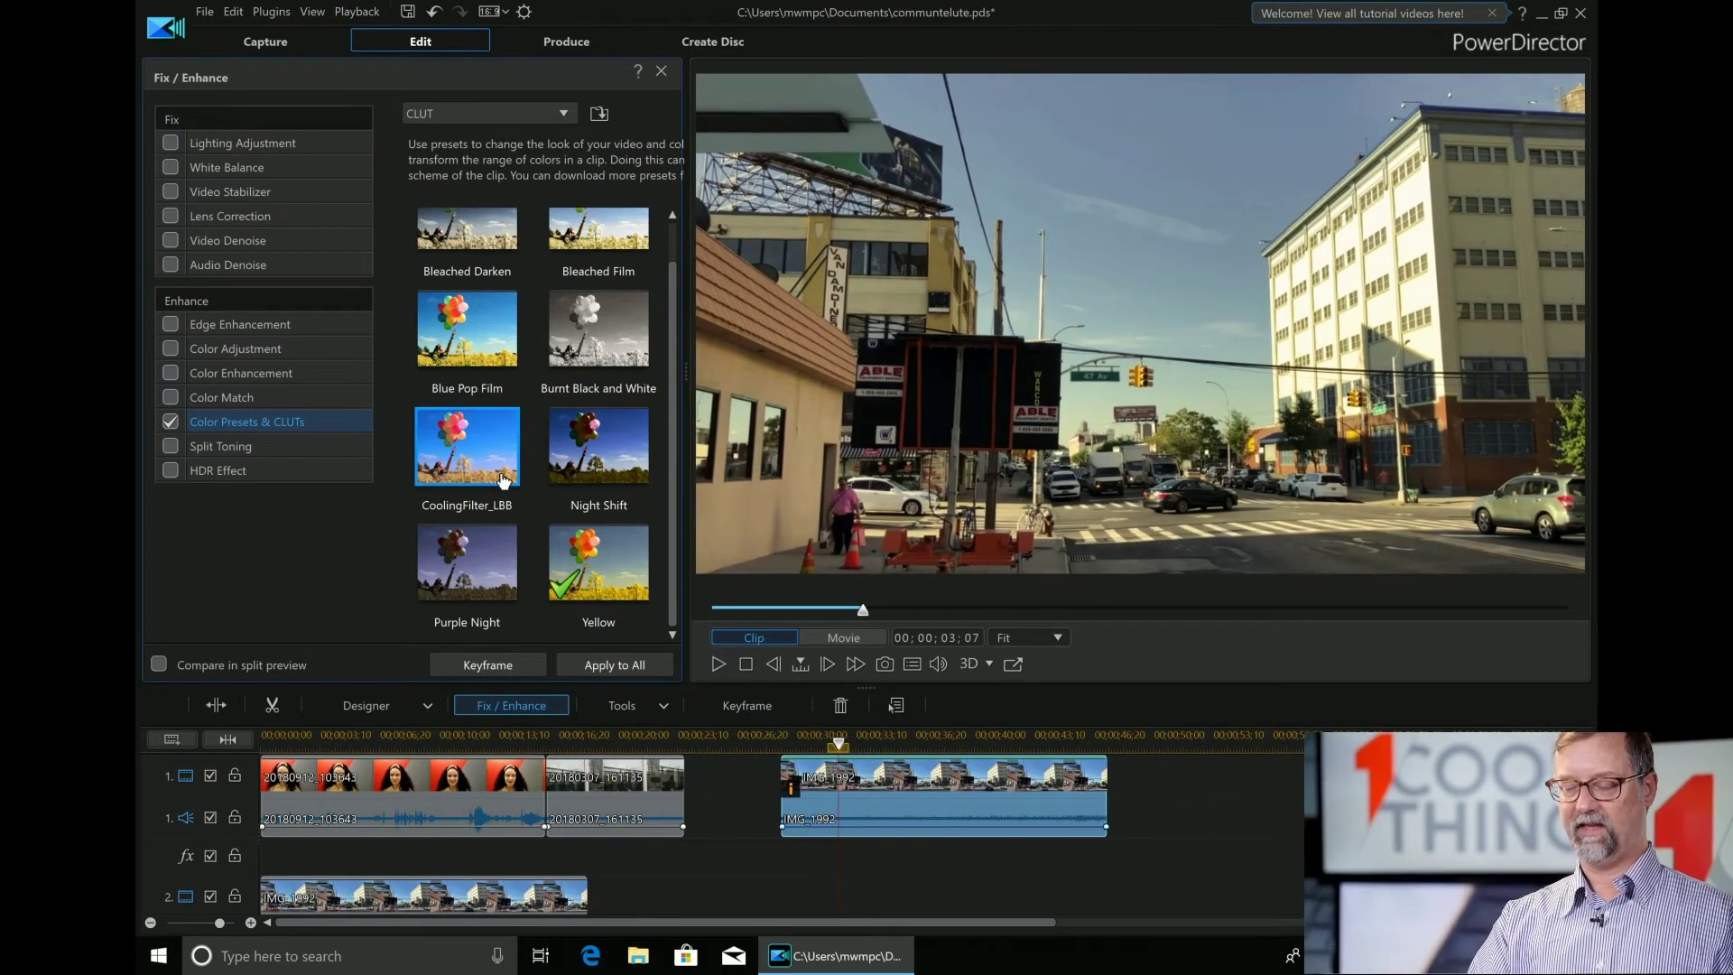
{"action": "left_click", "coordinate": [592, 442]}
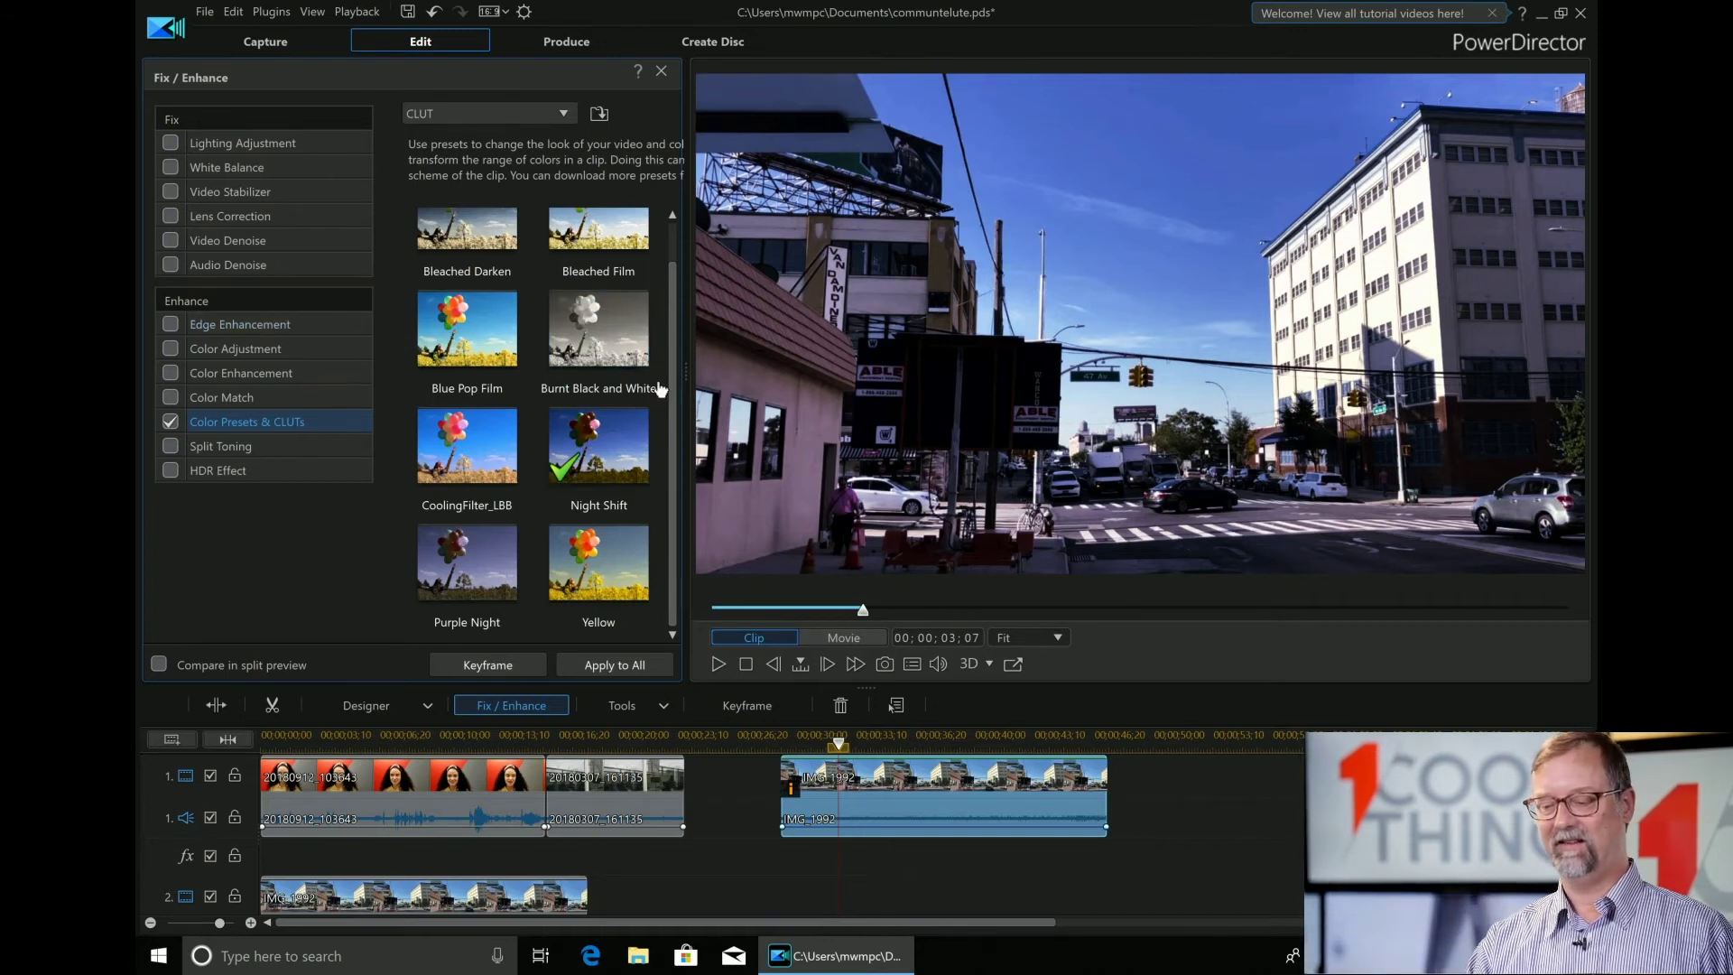
Scroll the CLUT list back to the top, leaving Night Shift applied.
{"action": "scroll", "coordinate": [671, 231], "scroll_direction": "up", "scroll_amount": 1}
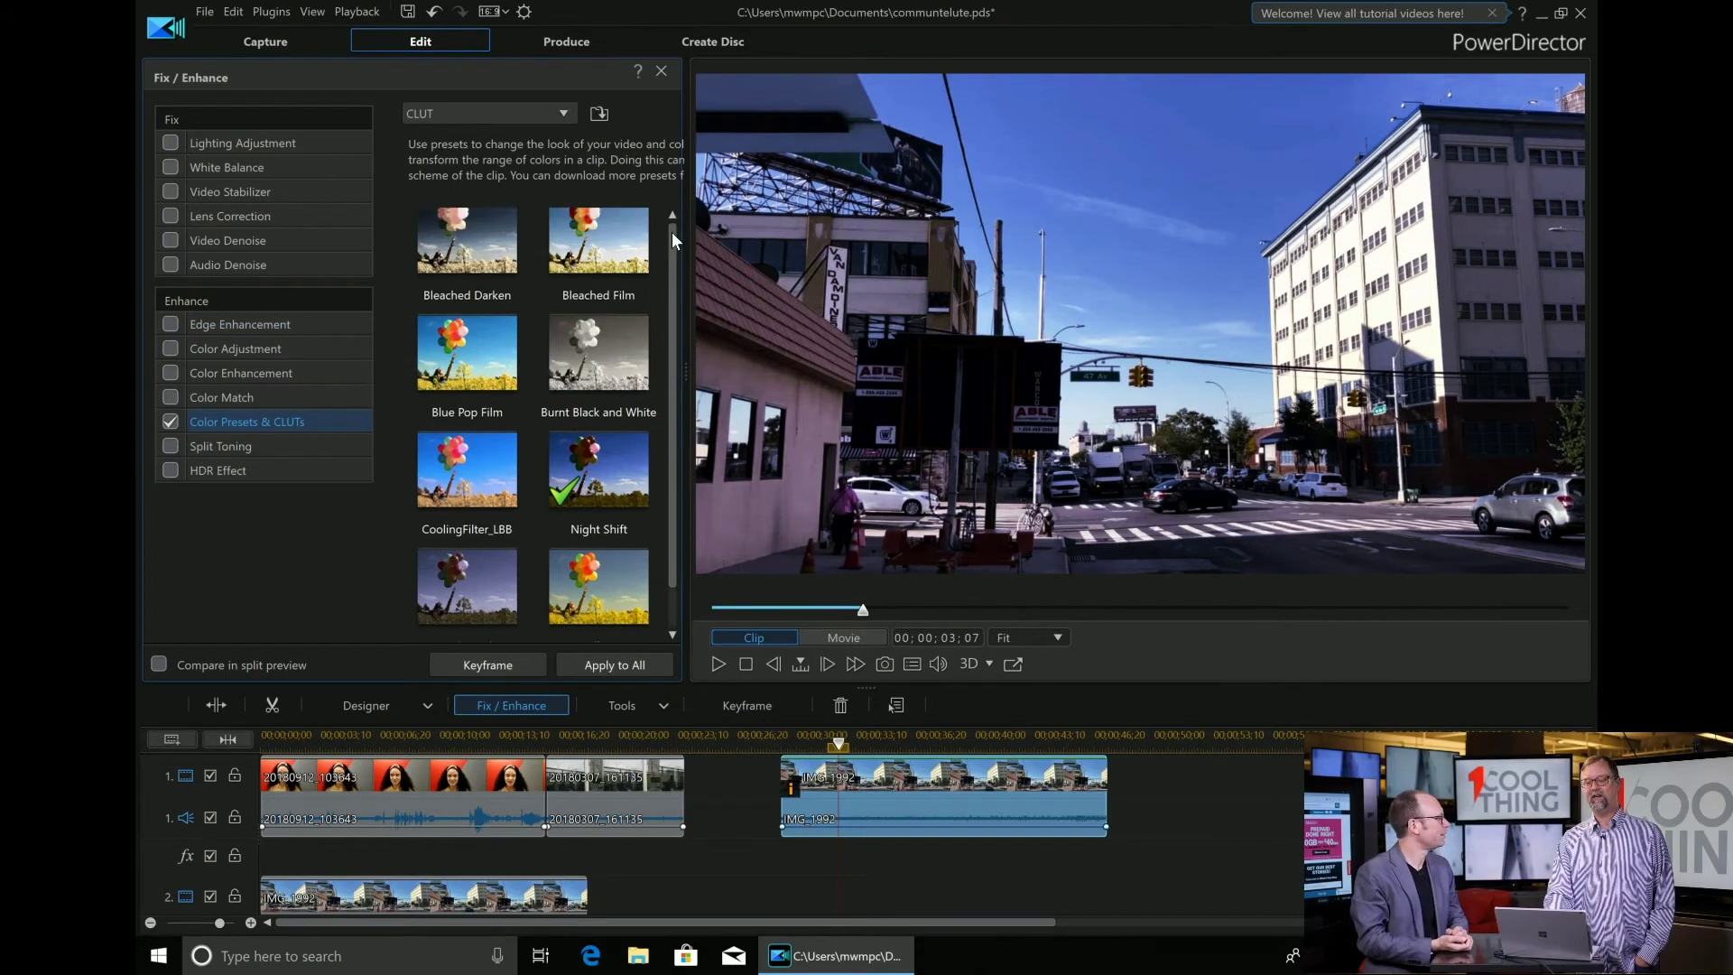